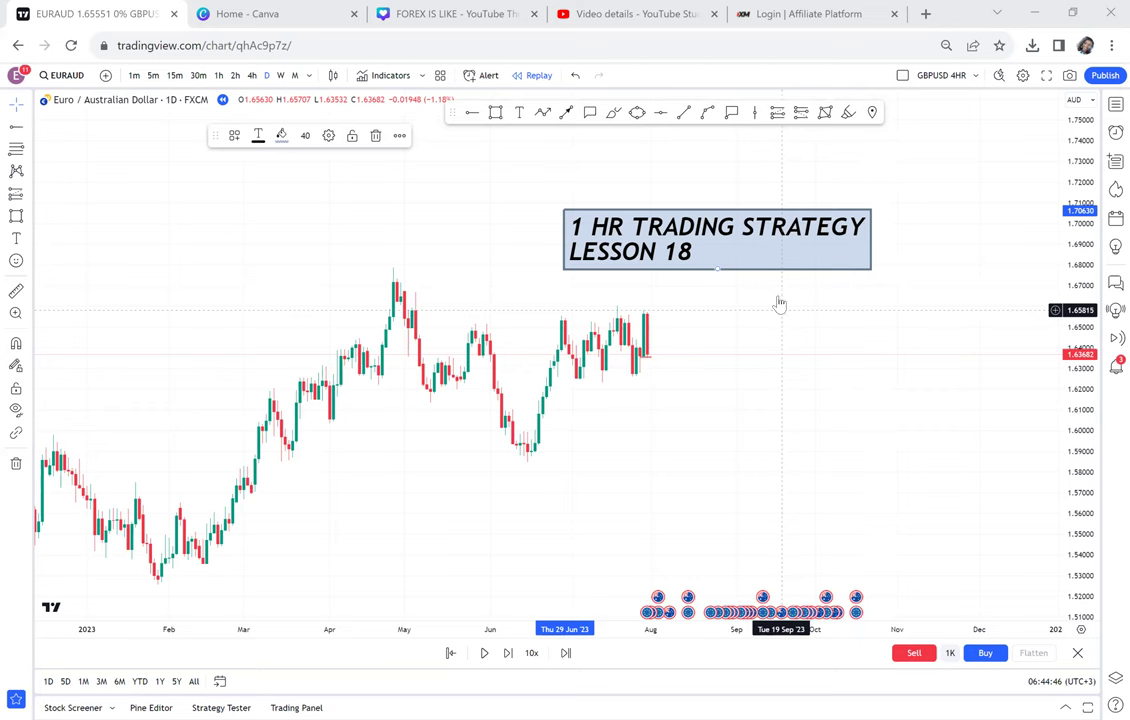
- Move the lesson title box up and to the left, above the price peak, leaving empty chart space beside it
{"action": "left_click_drag", "start_coordinate": [771, 258], "coordinate": [643, 184]}
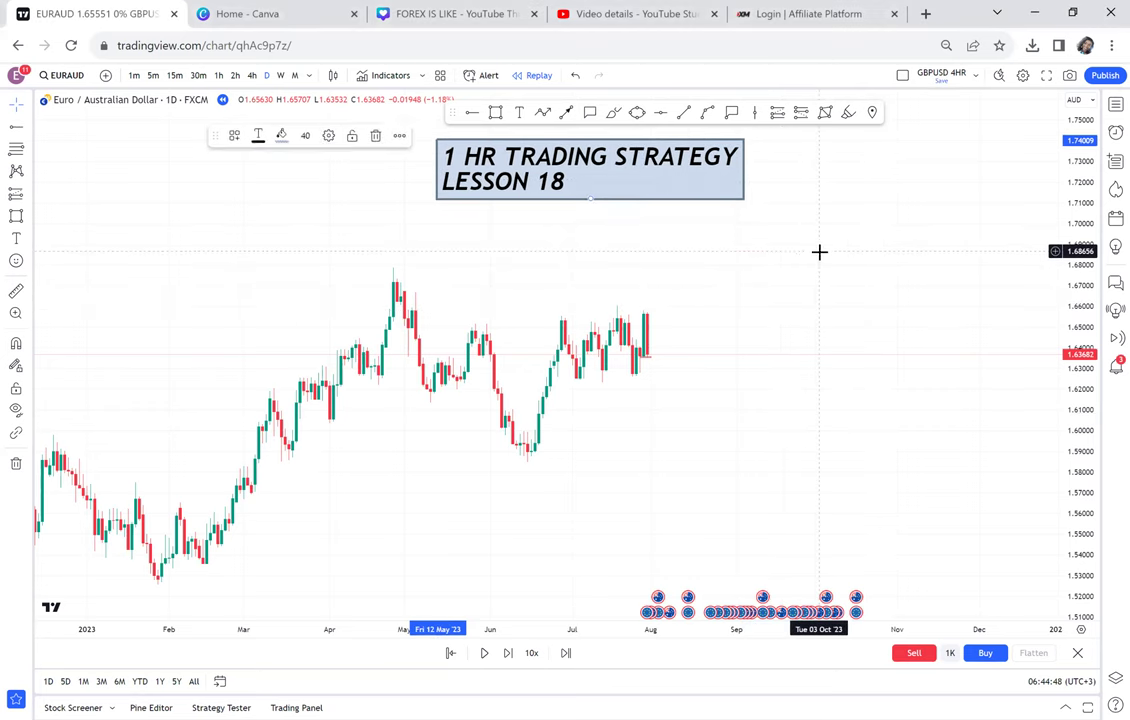
{"action": "mouse_move", "coordinate": [760, 291]}
{"action": "left_mouse_down"}
{"action": "mouse_move", "coordinate": [597, 318]}
{"action": "mouse_move", "coordinate": [504, 313]}
{"action": "left_mouse_up"}
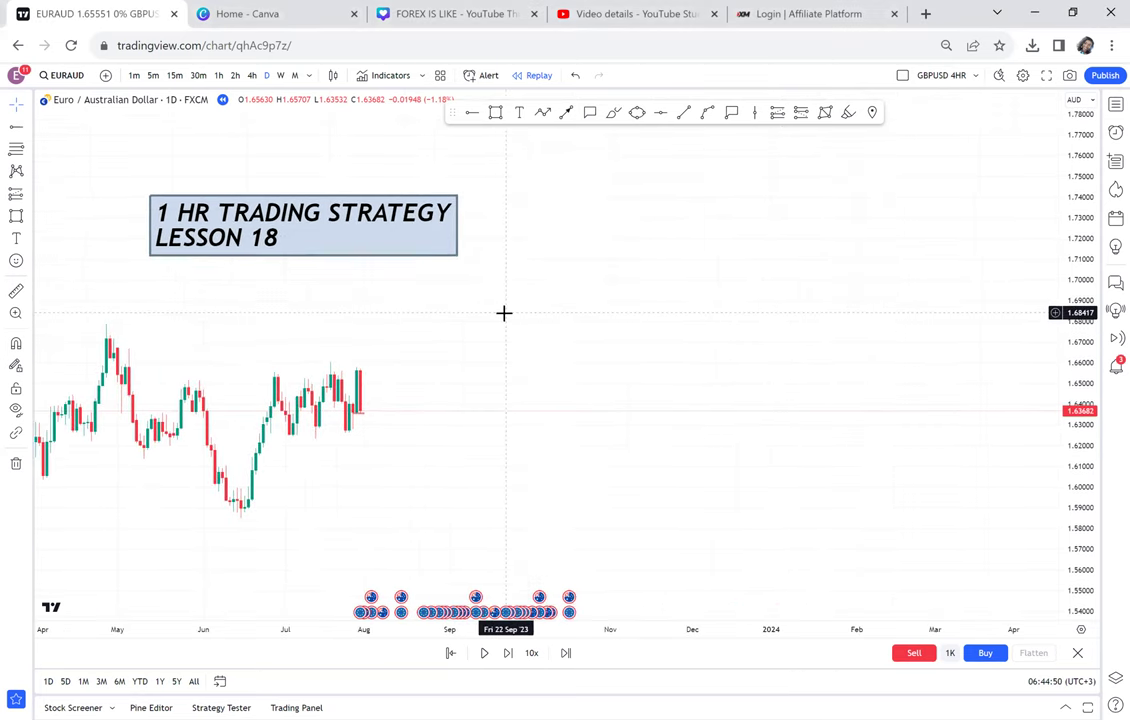
- Add a text note beside the lesson title reading "1. HAVE A PATTERN ON HIGH TIMEFRAME"
{"action": "left_click", "coordinate": [519, 112]}
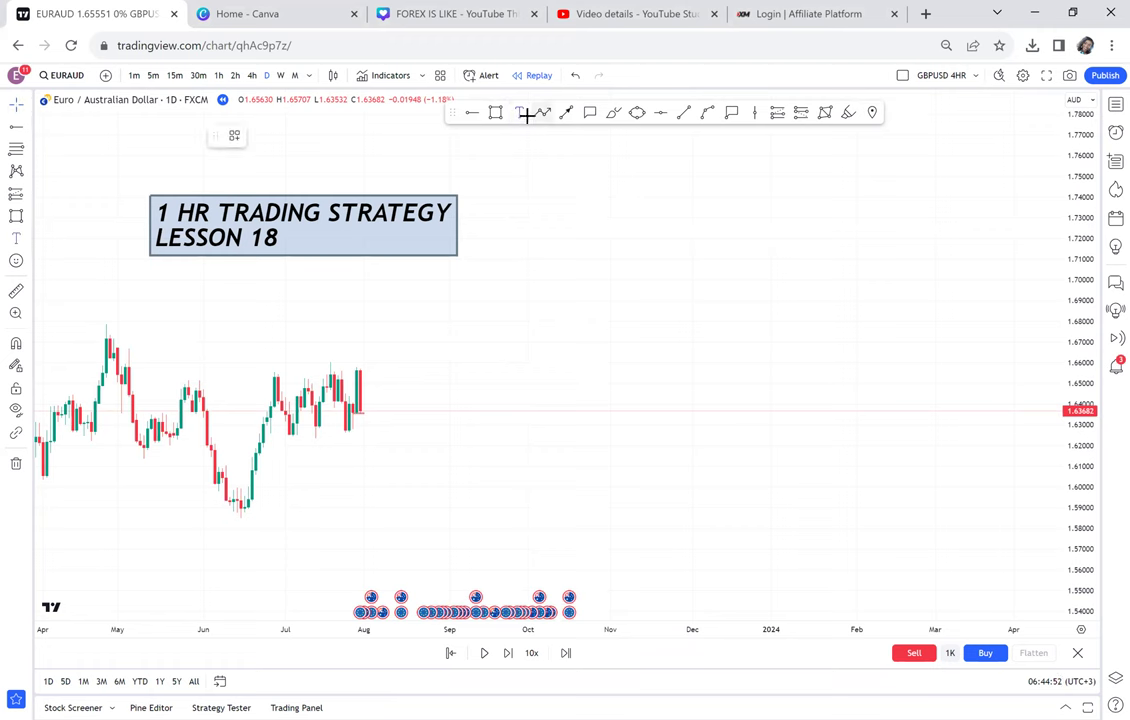
{"action": "left_click", "coordinate": [590, 200]}
{"action": "type", "text": "1. "}
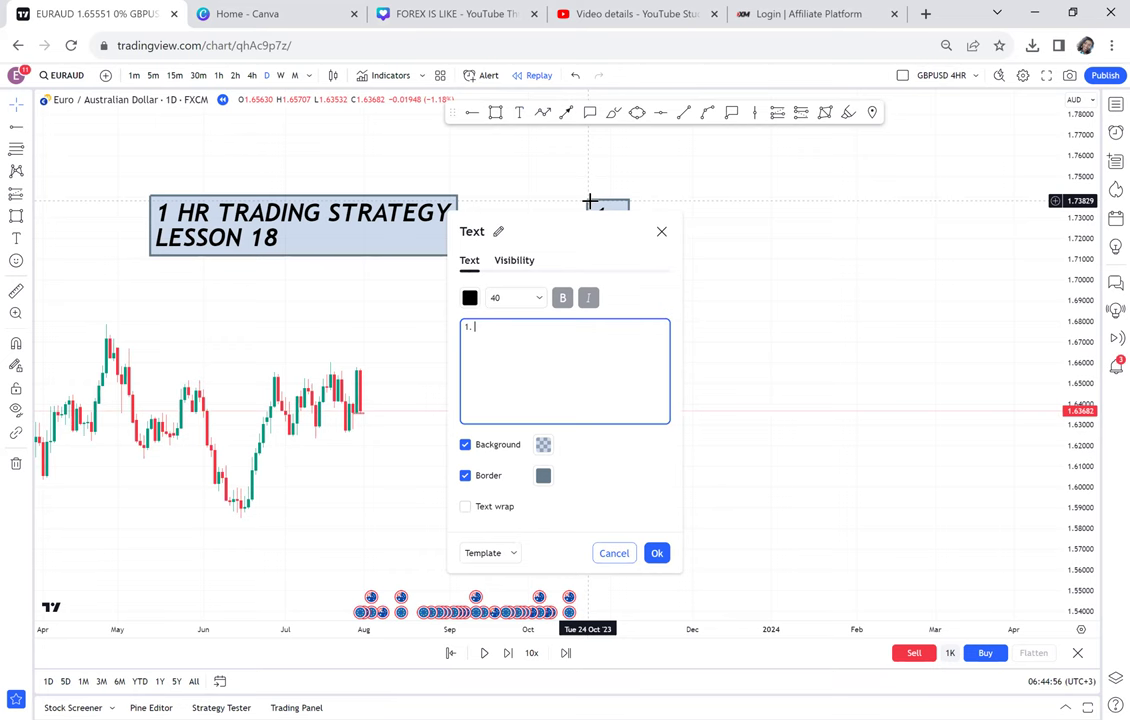
{"action": "type", "text": "HAVE"}
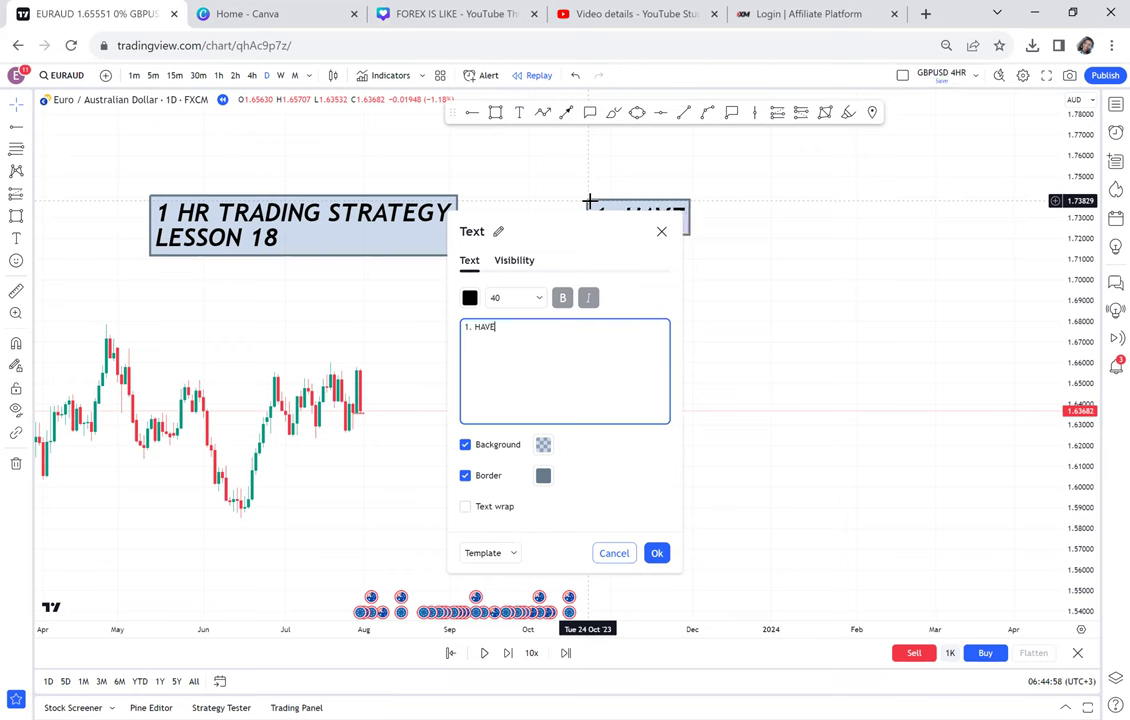
{"action": "type", "text": " A PATT"}
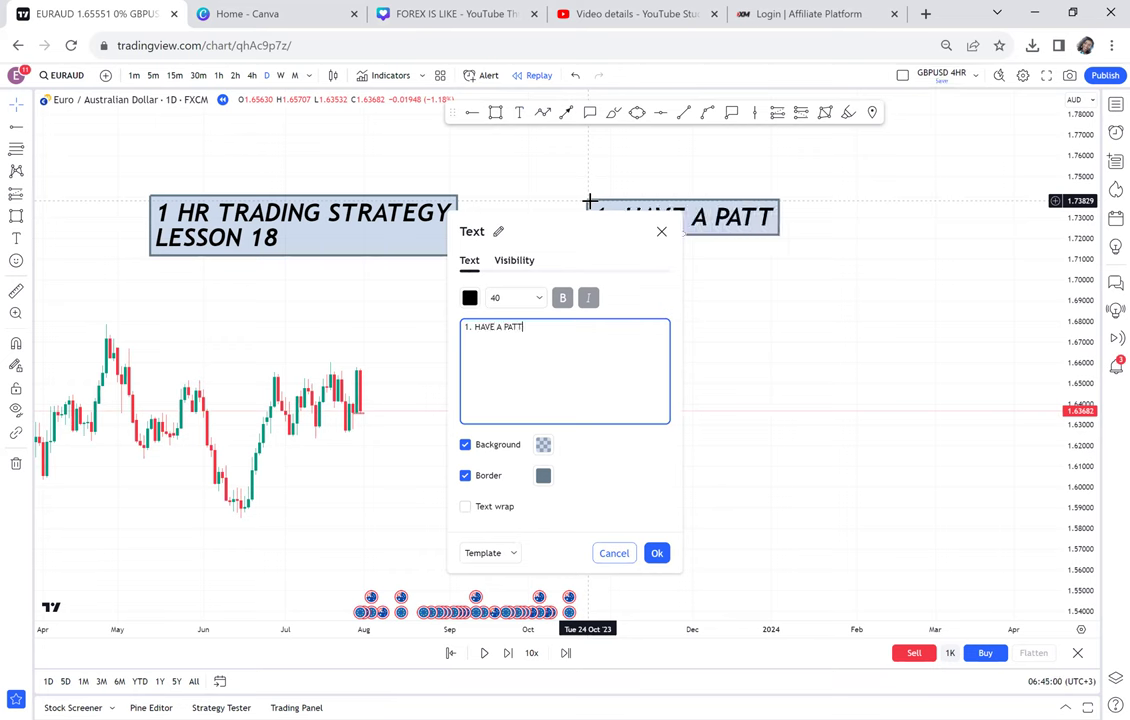
{"action": "type", "text": "ERN ON"}
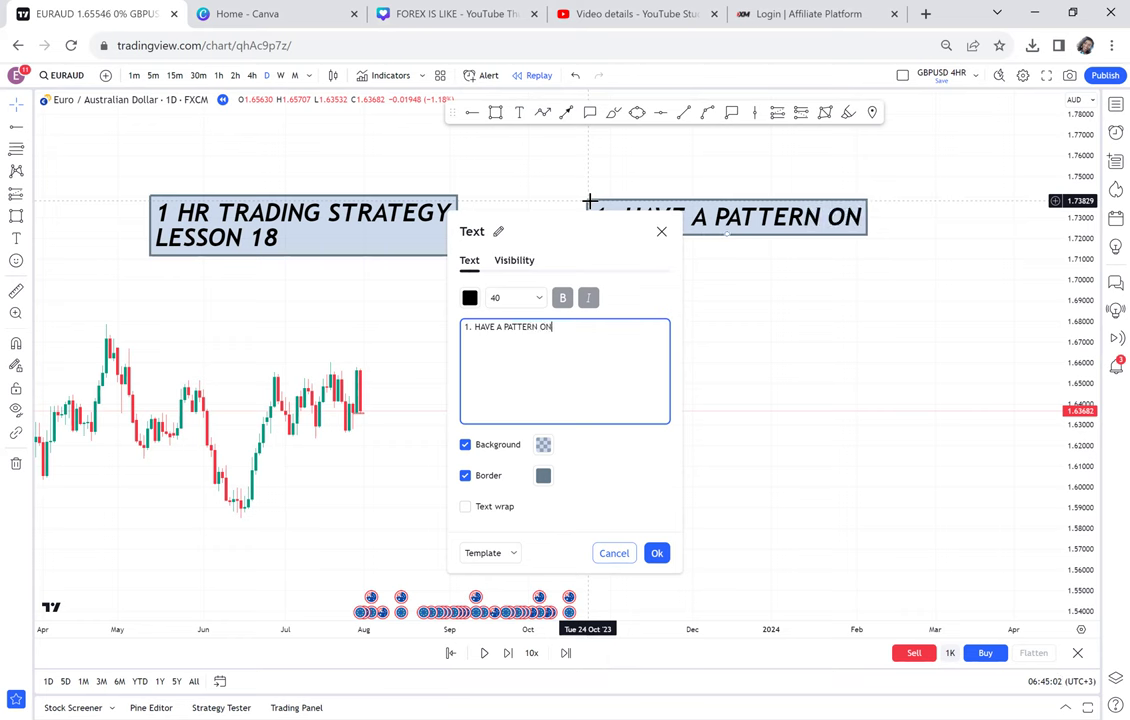
{"action": "type", "text": " HIGH "}
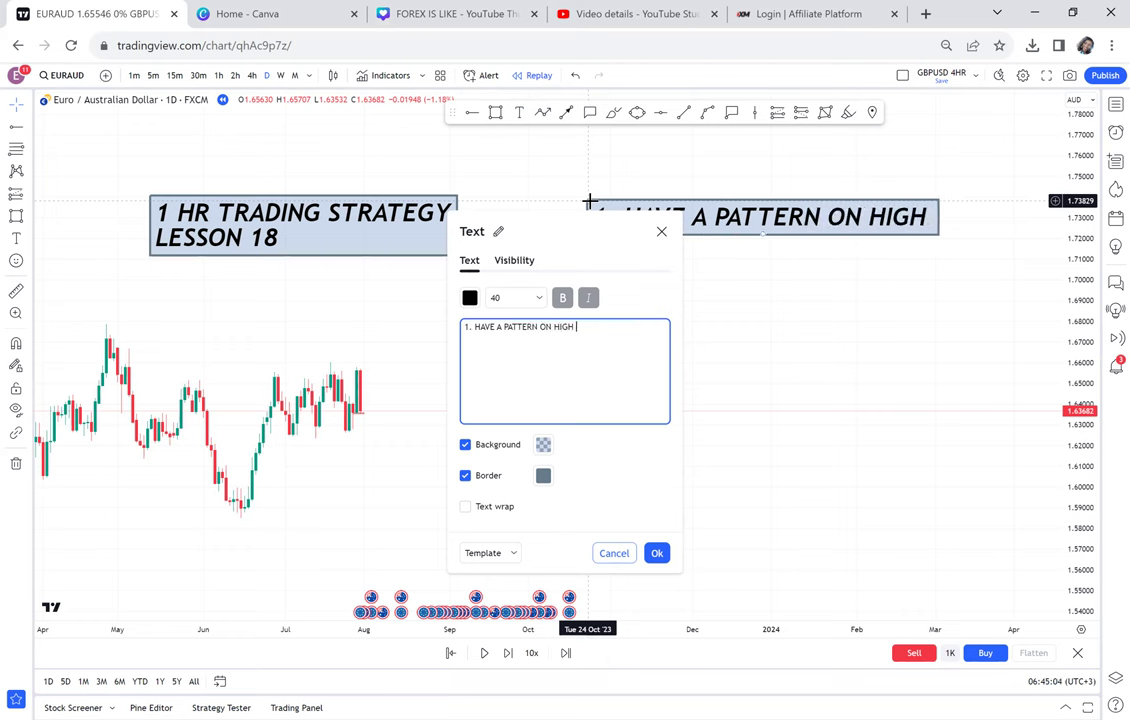
{"action": "type", "text": "TIMEFR"}
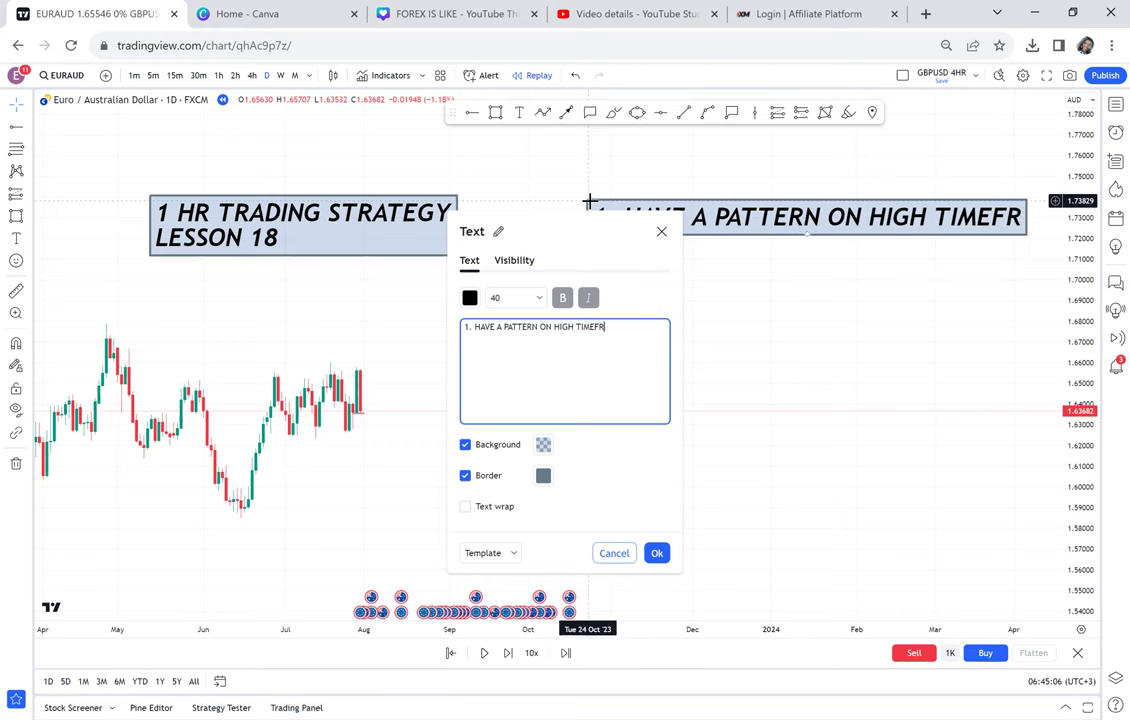
{"action": "type", "text": "AME"}
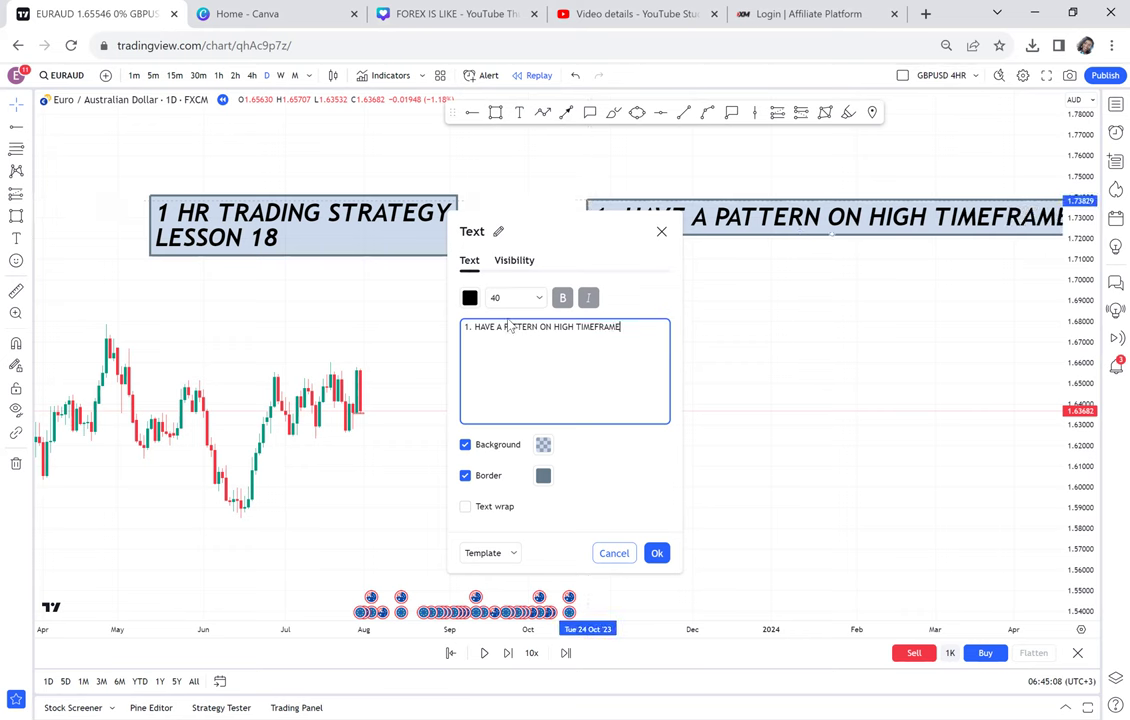
- Set the new note's font size to 20 and close its settings
{"action": "left_click", "coordinate": [512, 300]}
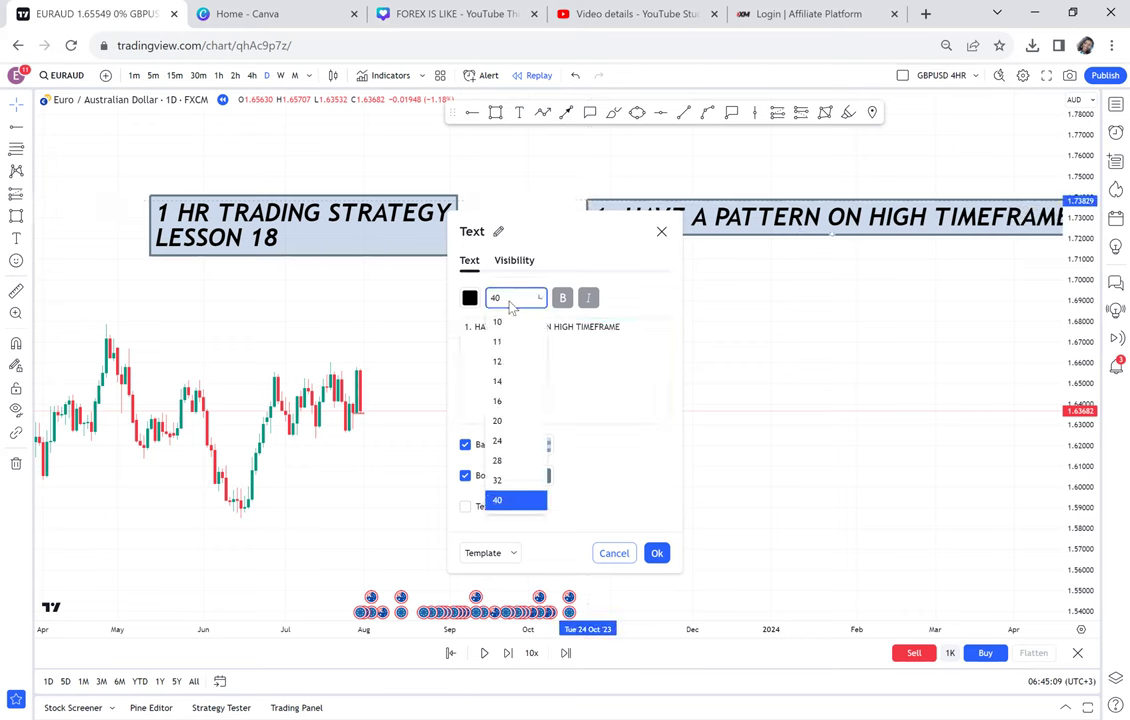
{"action": "left_click", "coordinate": [494, 421]}
{"action": "left_click", "coordinate": [795, 333]}
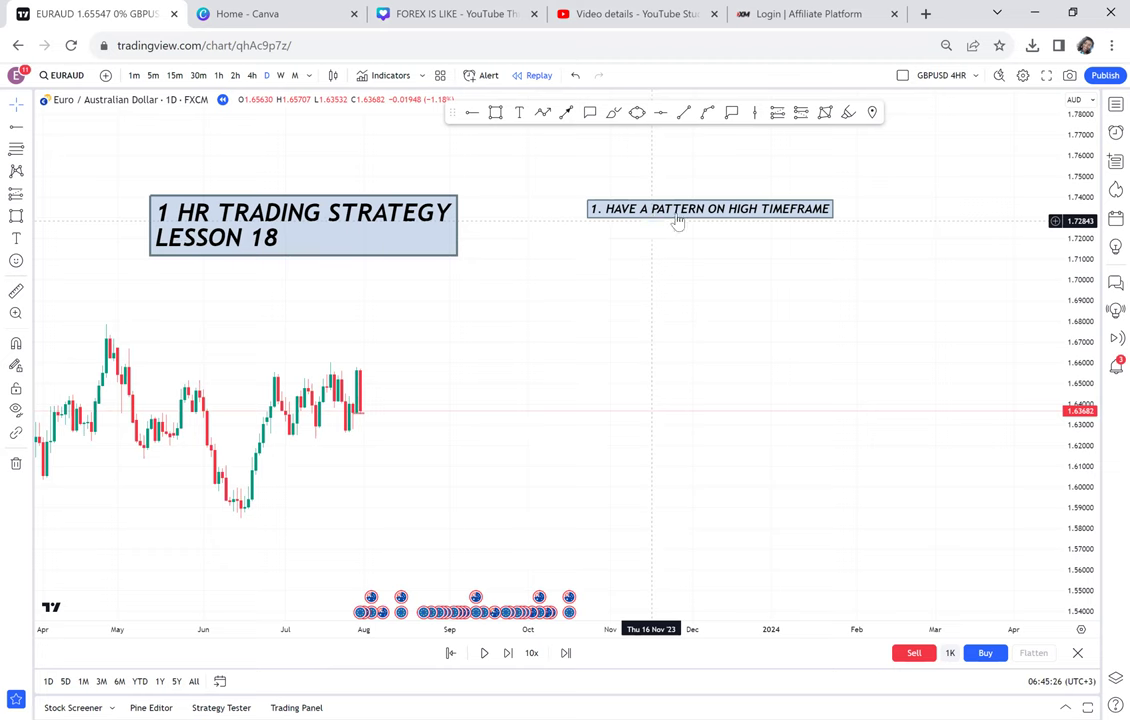
- Add a second line "( DIRECTION)" to the high-timeframe pattern note
{"action": "left_click", "coordinate": [677, 215]}
{"action": "double_click", "coordinate": [677, 215]}
{"action": "left_click", "coordinate": [635, 323]}
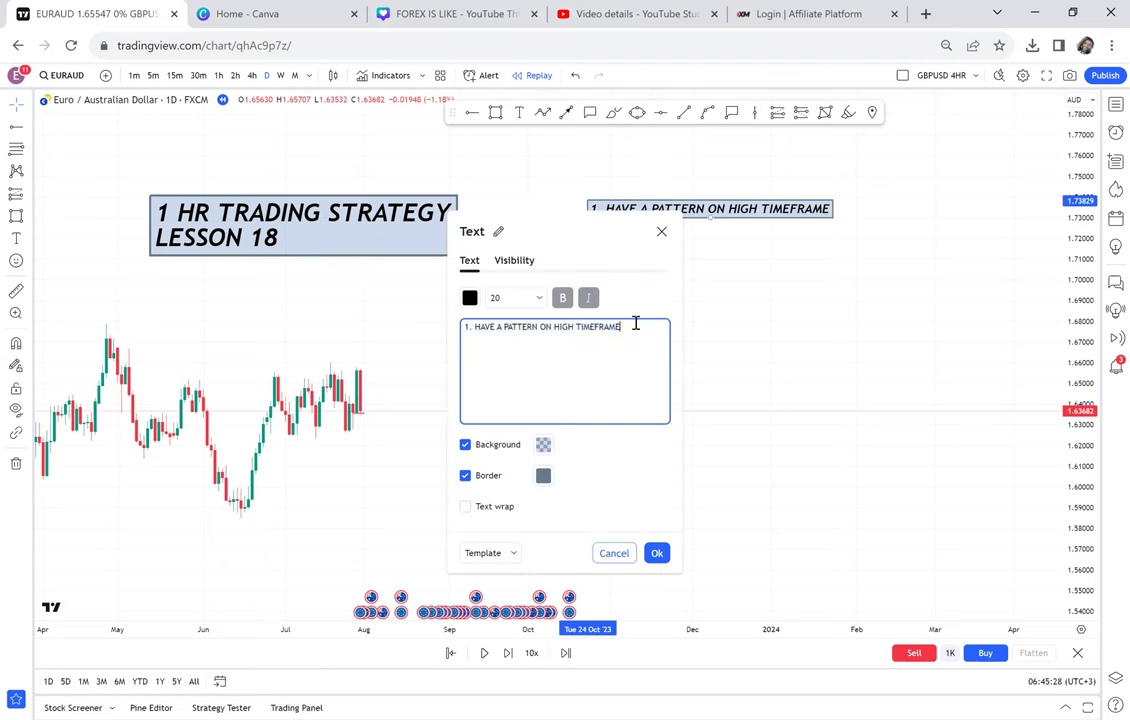
{"action": "key", "text": "Return"}
{"action": "type", "text": "("}
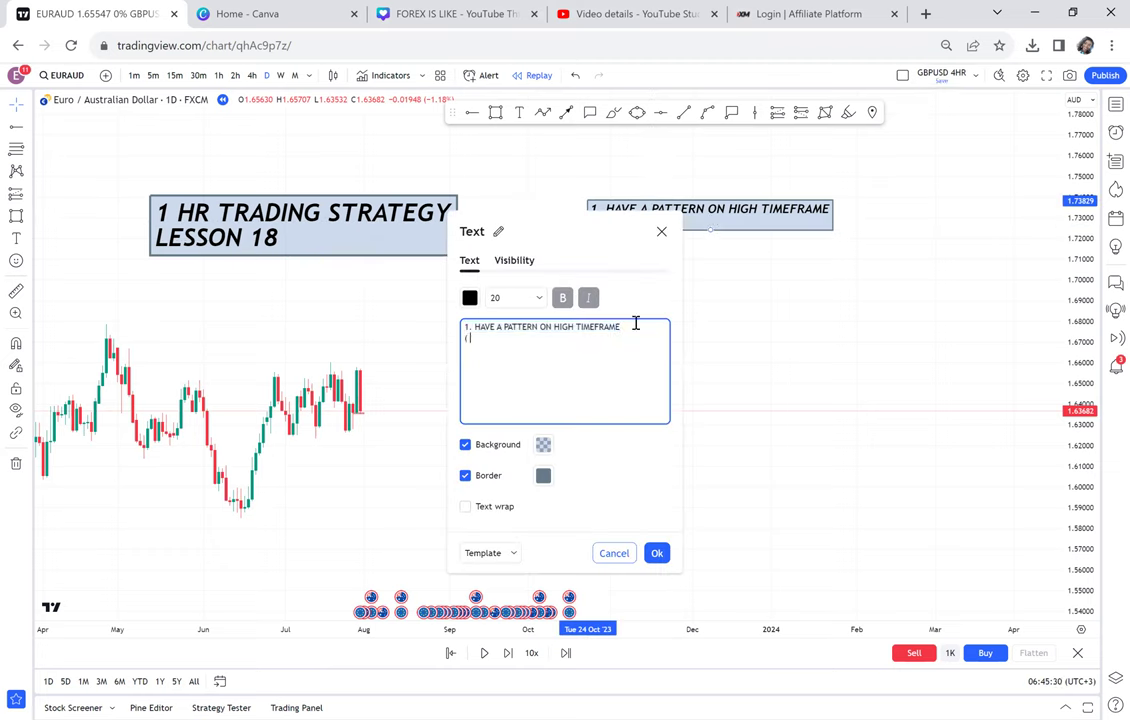
{"action": "type", "text": " D"}
{"action": "type", "text": "IRECTION)"}
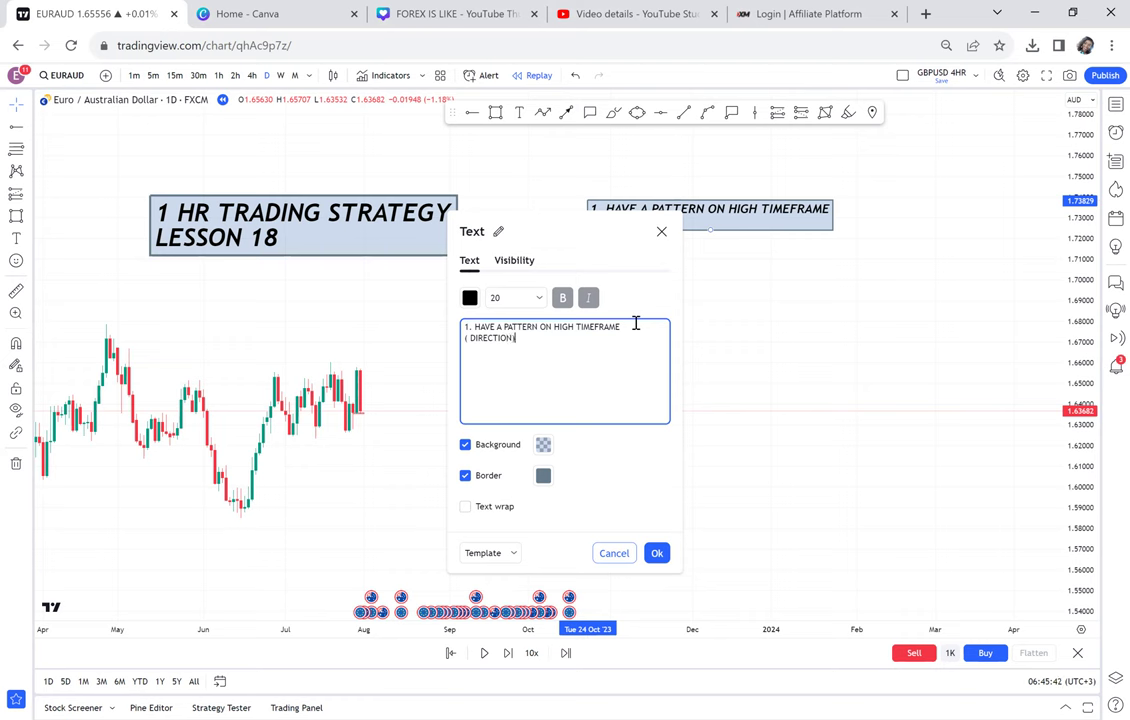
{"action": "left_click", "coordinate": [792, 376]}
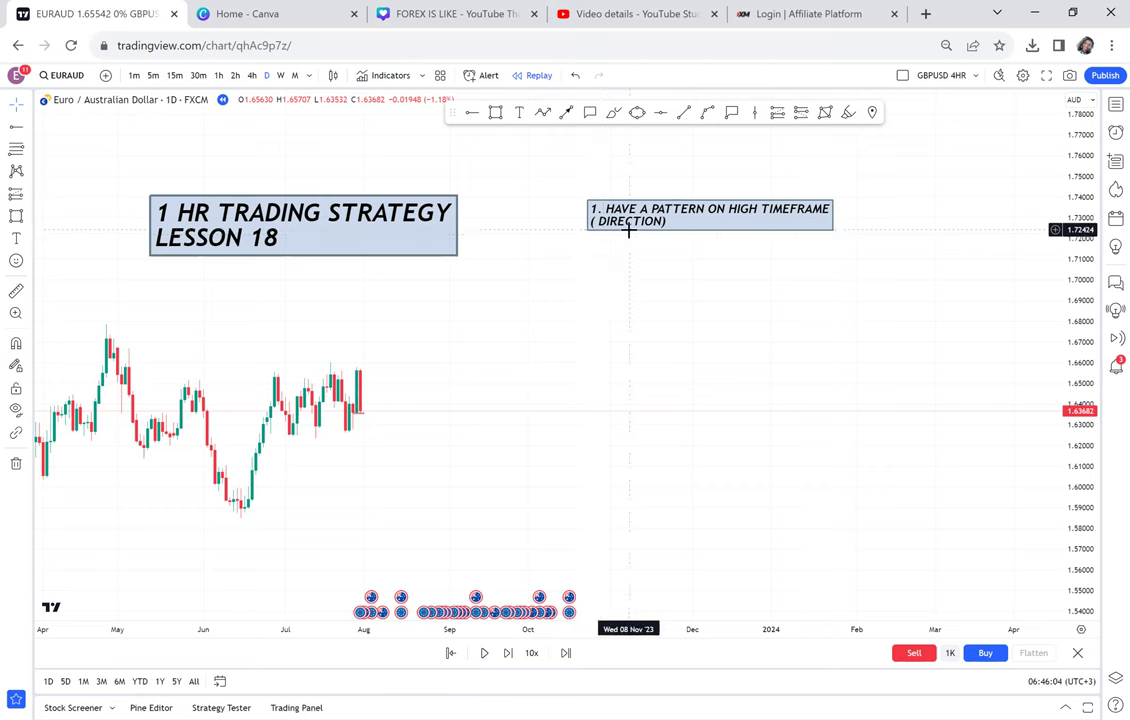
- Append a new line "2, MARKET STRUCTURE" to the numbered strategy note
{"action": "double_click", "coordinate": [635, 220]}
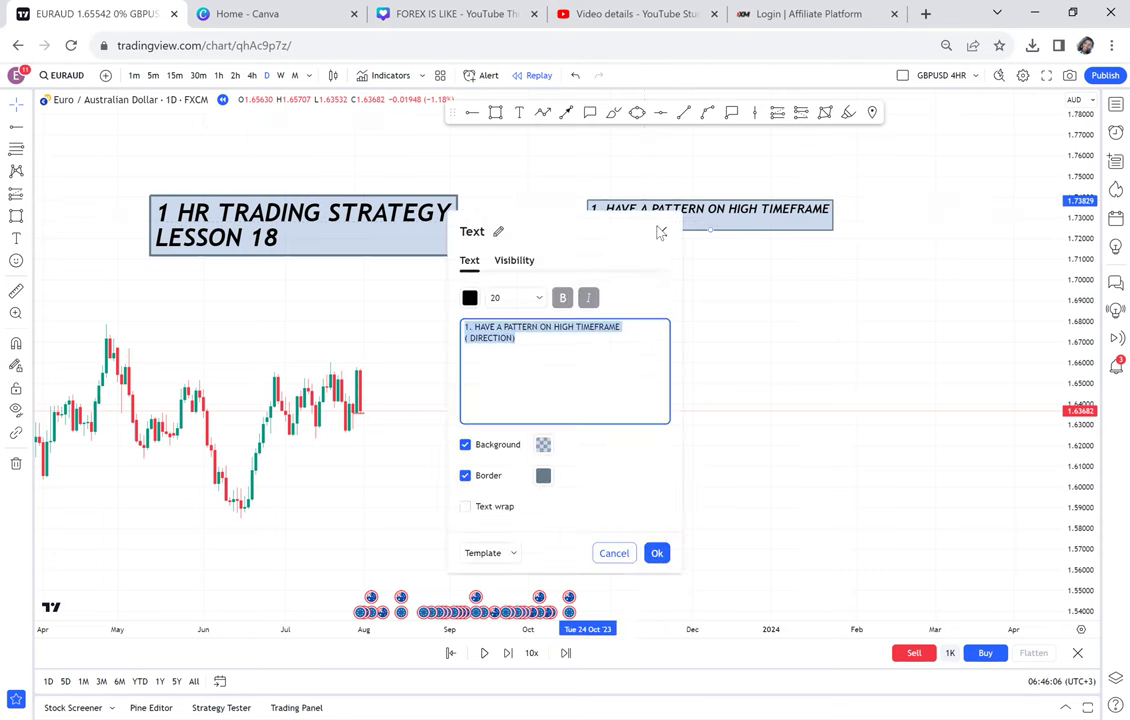
{"action": "left_click", "coordinate": [580, 351]}
{"action": "key", "text": "Return"}
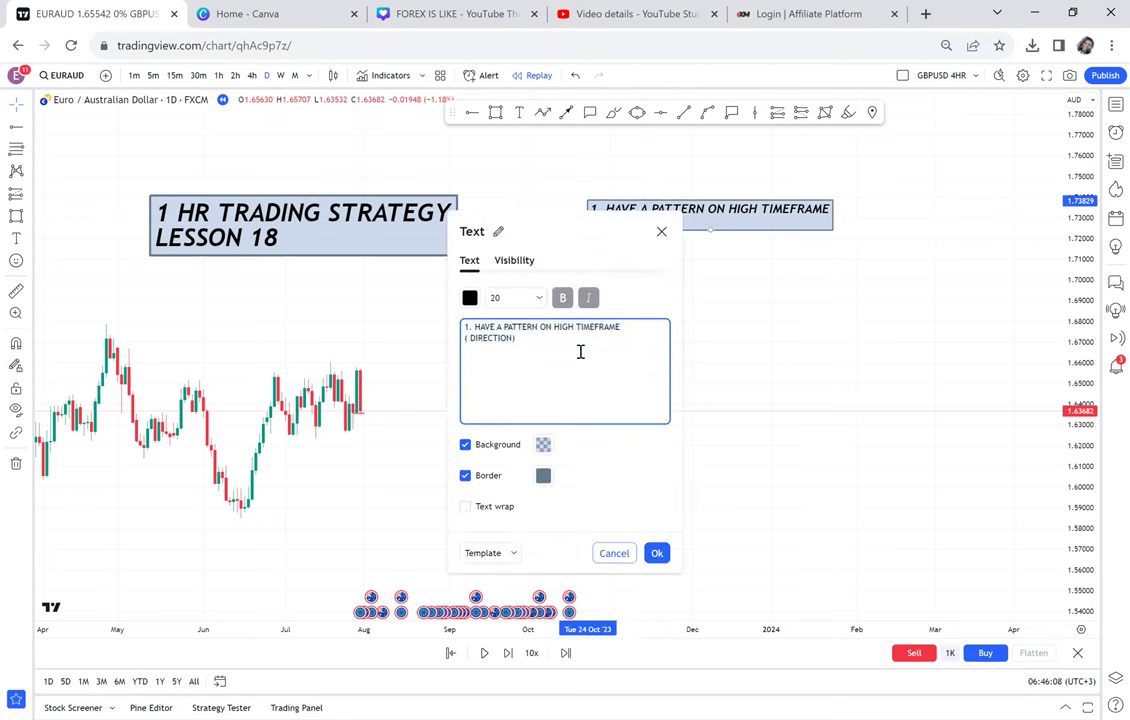
{"action": "type", "text": "2, "}
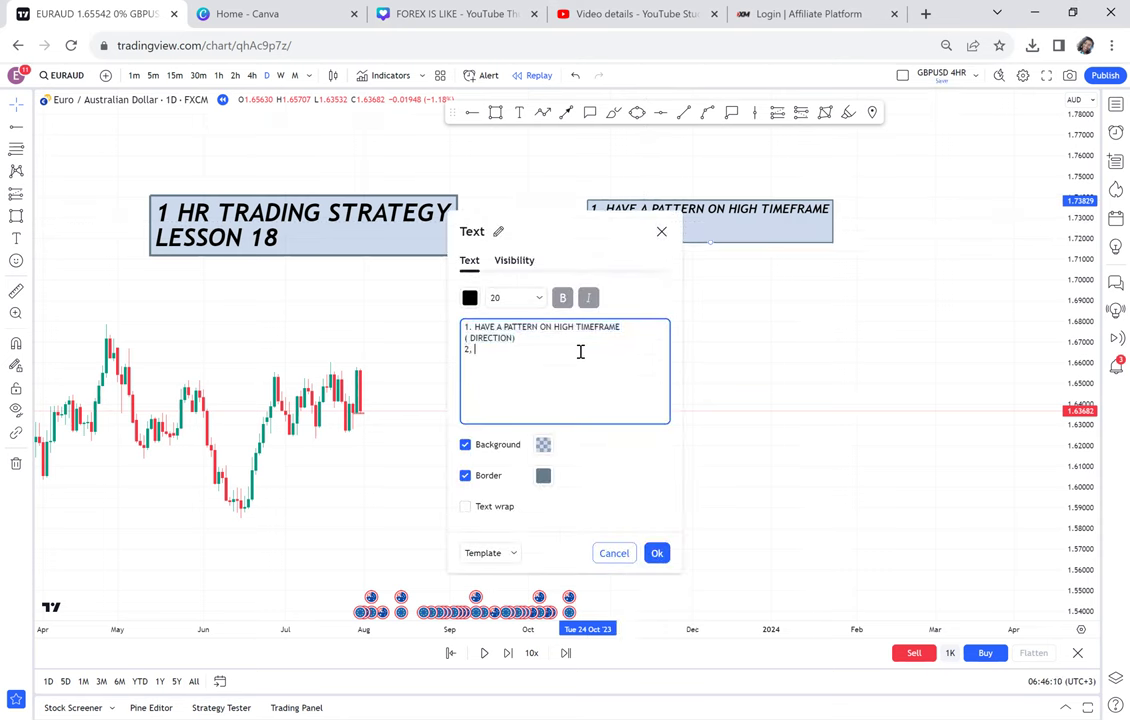
{"action": "type", "text": "MARKET STRUCTUR"}
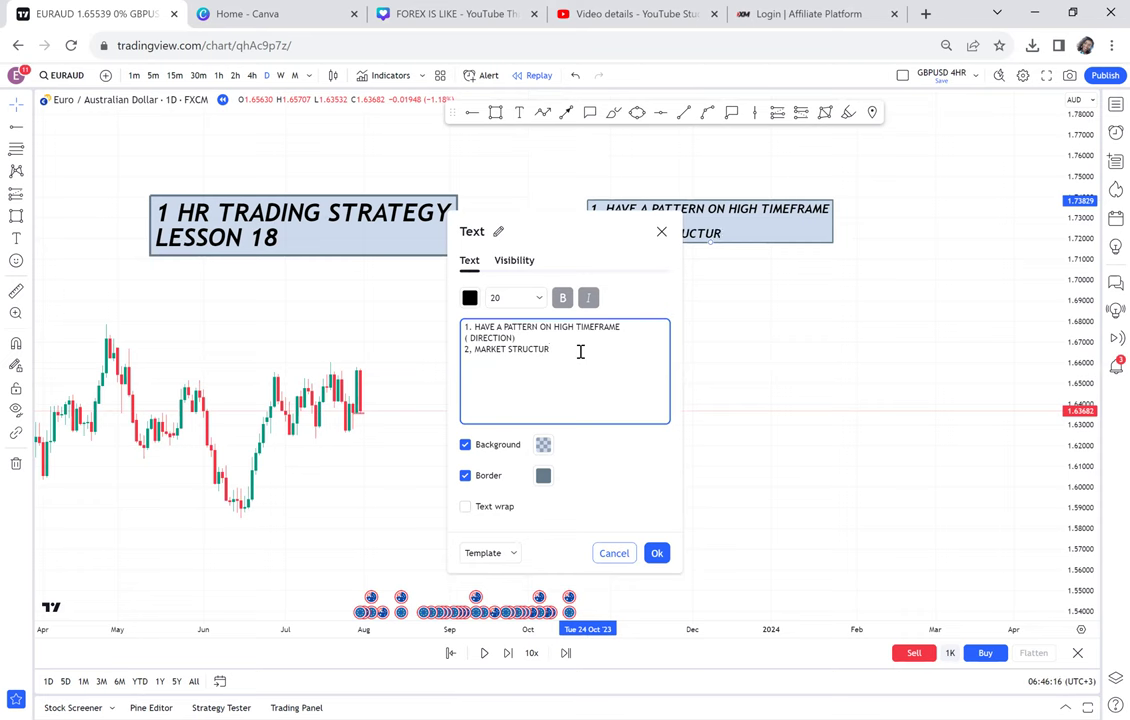
{"action": "type", "text": "E"}
{"action": "left_click", "coordinate": [744, 374]}
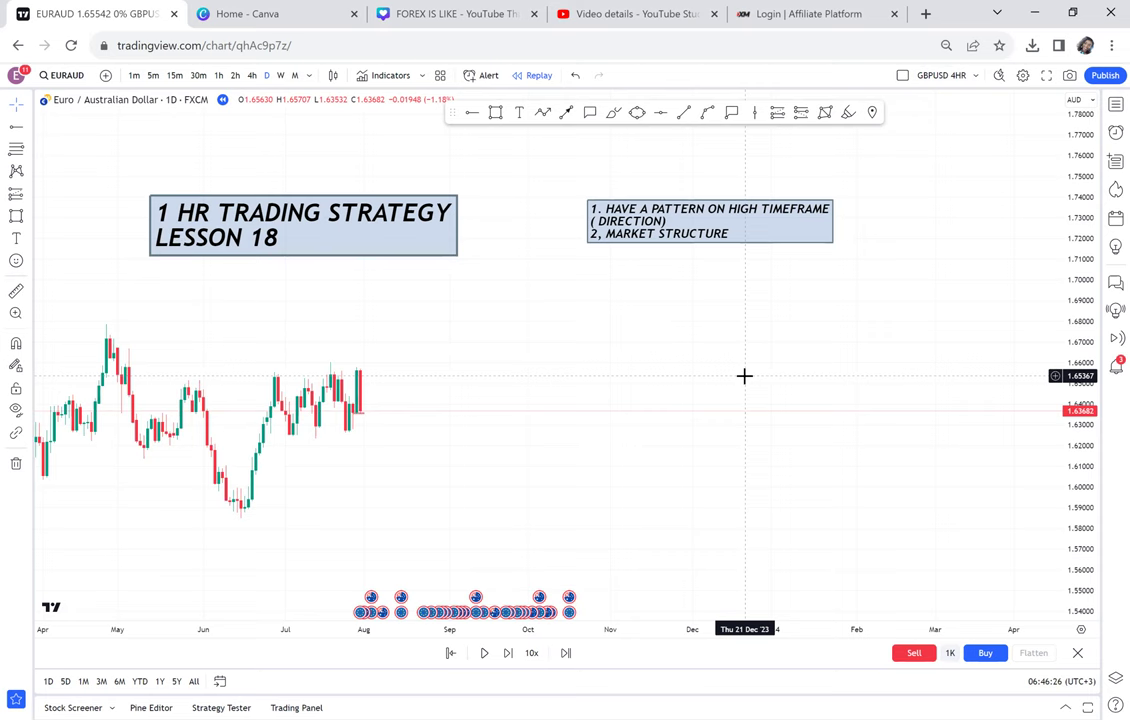
- Draw an upward arrow under the rising lows from about 1.424 in August 2022 to 1.630 in August 2023, and nudge it slightly down
{"action": "scroll", "coordinate": [564, 385], "scroll_direction": "down", "scroll_amount": 4}
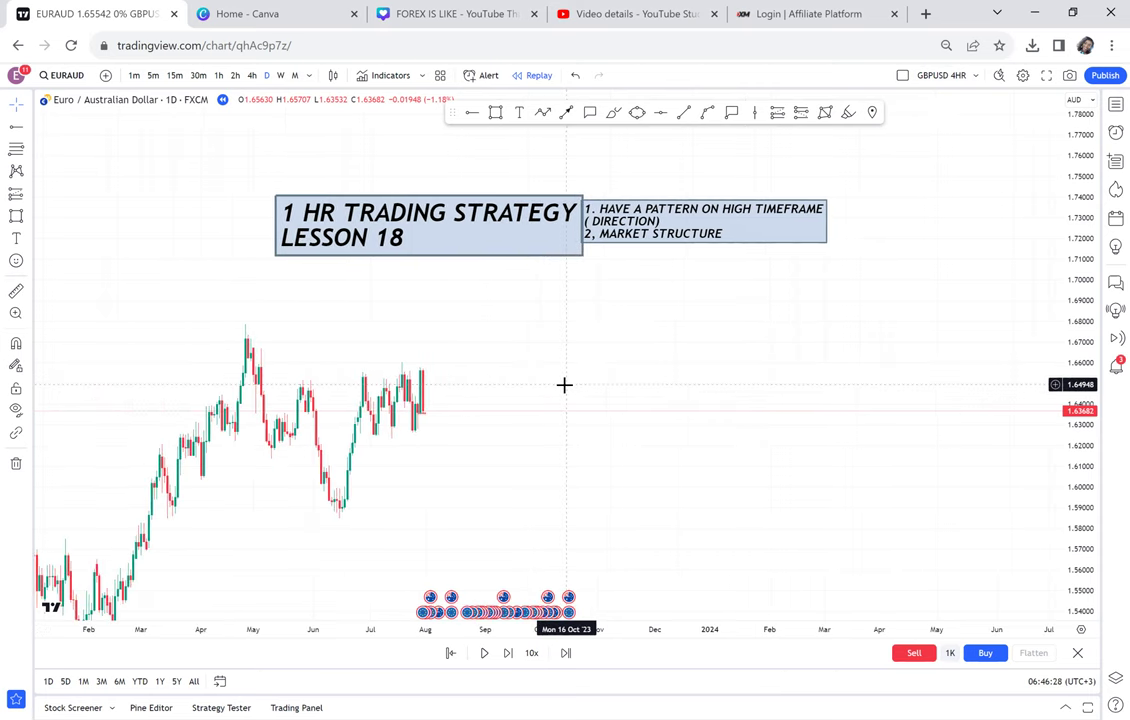
{"action": "left_click_drag", "start_coordinate": [441, 497], "coordinate": [810, 255]}
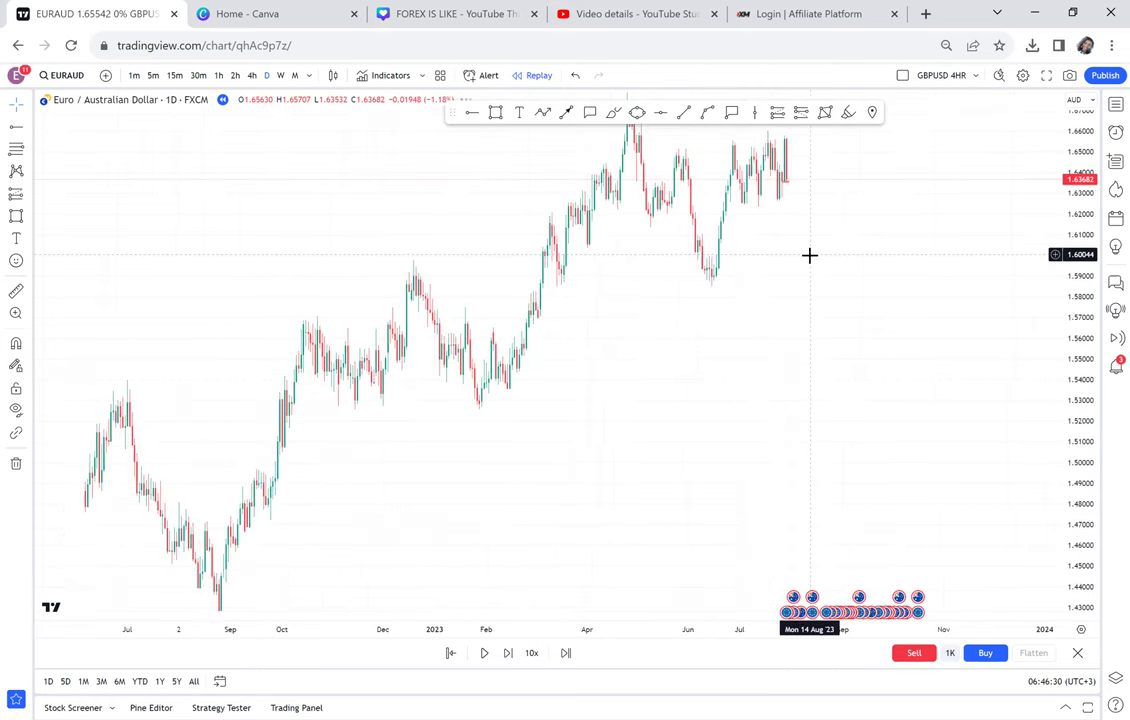
{"action": "scroll", "coordinate": [810, 255], "scroll_direction": "down", "scroll_amount": 2}
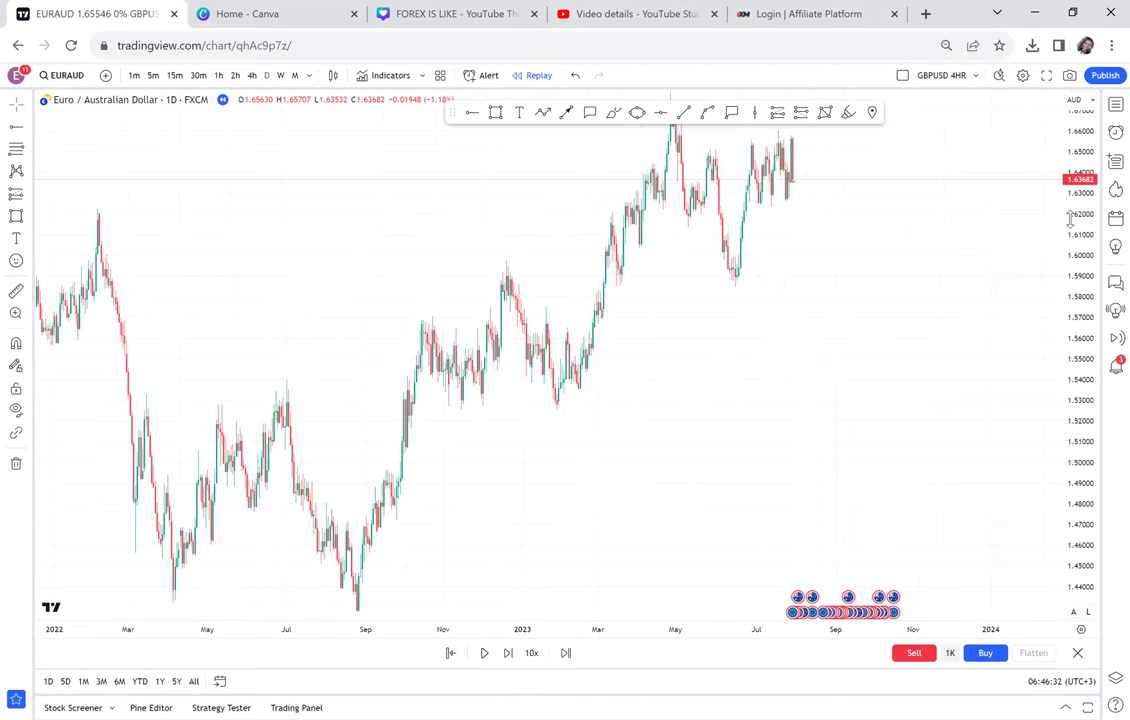
{"action": "scroll", "coordinate": [830, 371], "scroll_direction": "right", "scroll_amount": 3}
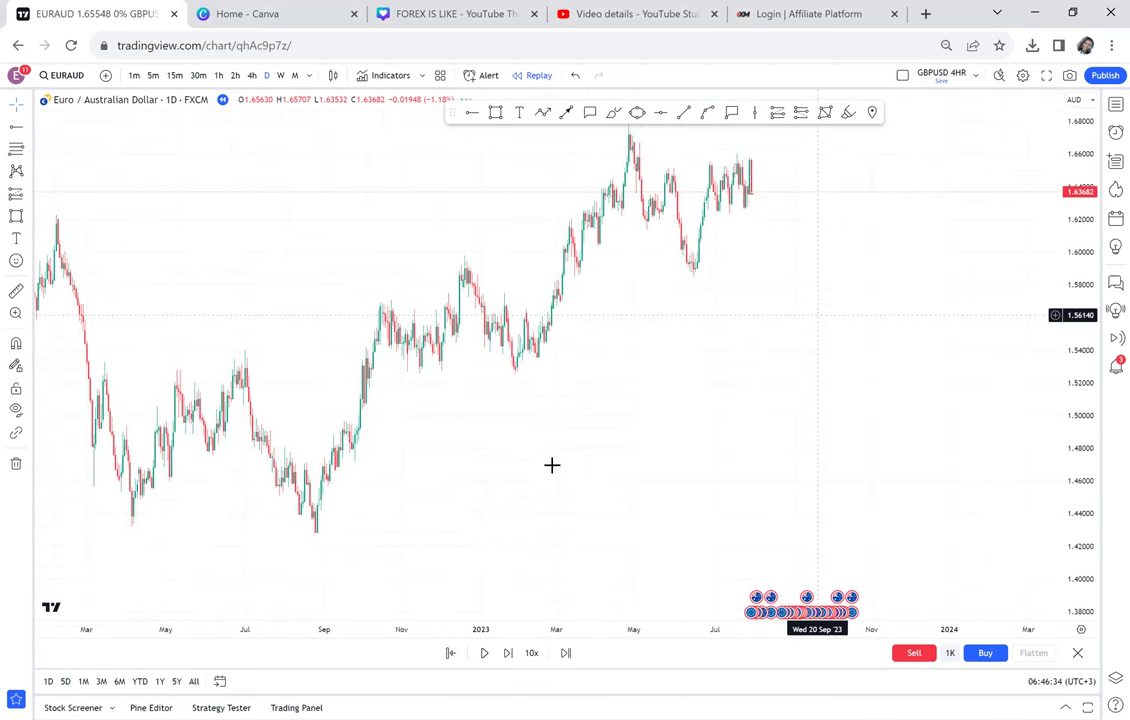
{"action": "left_click", "coordinate": [566, 112]}
{"action": "mouse_move", "coordinate": [297, 558]}
{"action": "left_mouse_down"}
{"action": "mouse_move", "coordinate": [646, 255]}
{"action": "mouse_move", "coordinate": [770, 222]}
{"action": "left_mouse_up"}
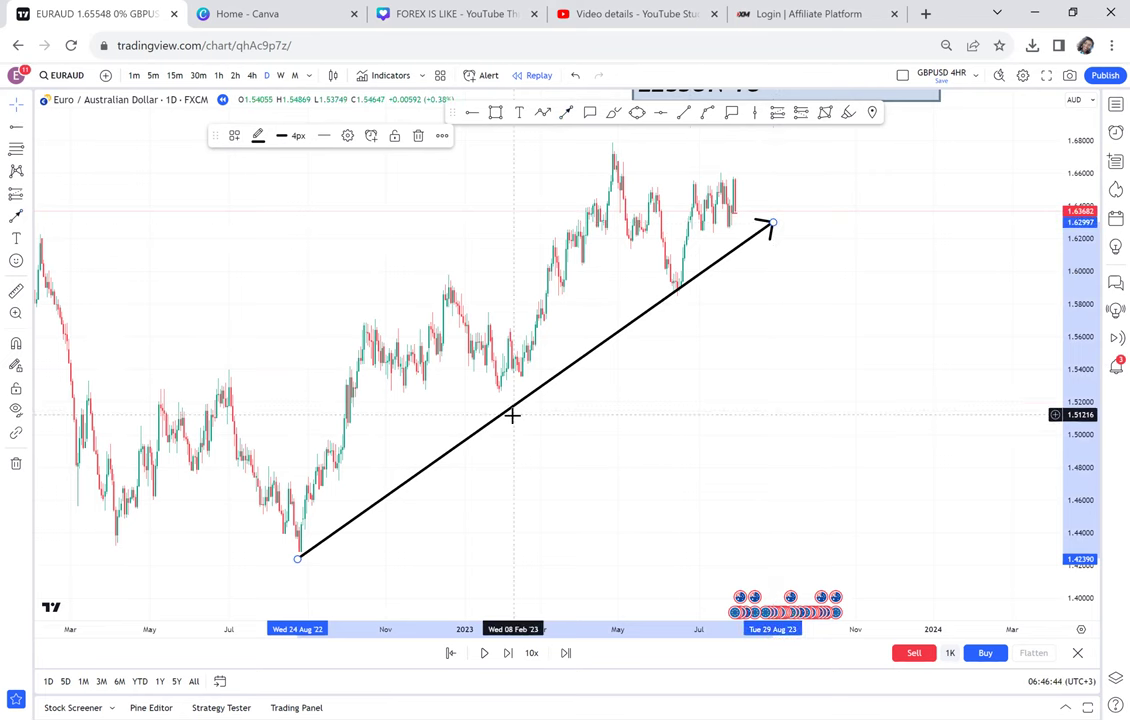
{"action": "left_click_drag", "start_coordinate": [688, 289], "coordinate": [672, 312]}
- Move the lesson title box left, clear of the numbered note, to about 1.755 at 18 Aug '22
{"action": "left_click_drag", "start_coordinate": [803, 320], "coordinate": [671, 416]}
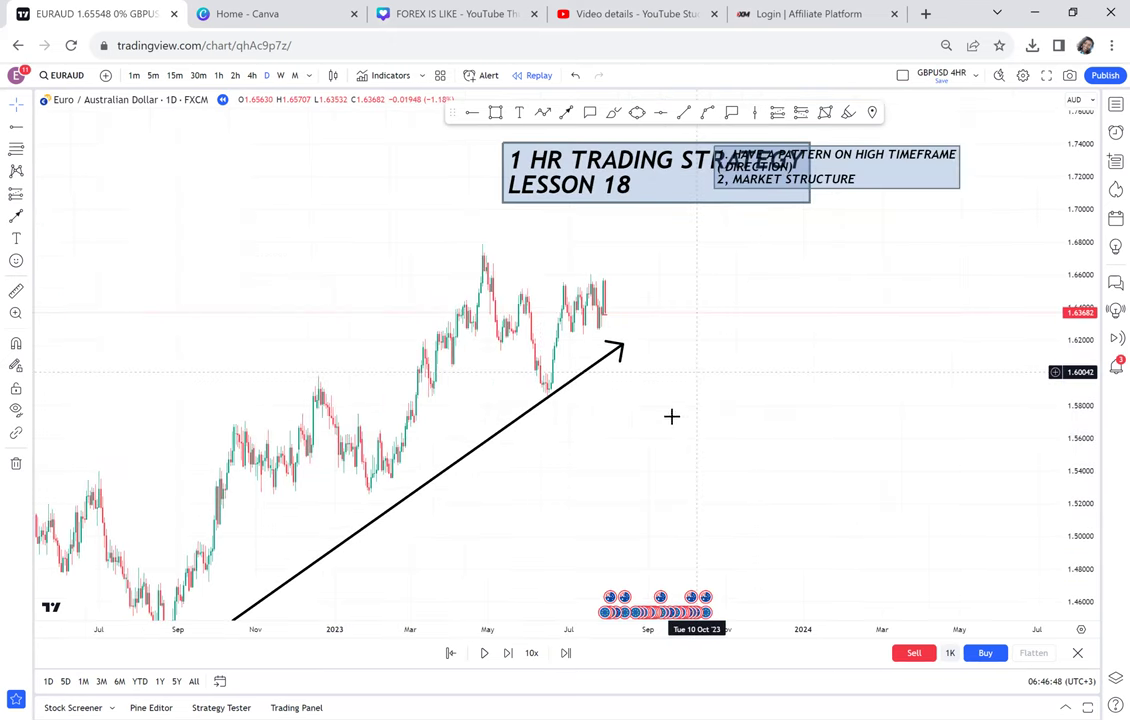
{"action": "left_click_drag", "start_coordinate": [641, 371], "coordinate": [619, 423]}
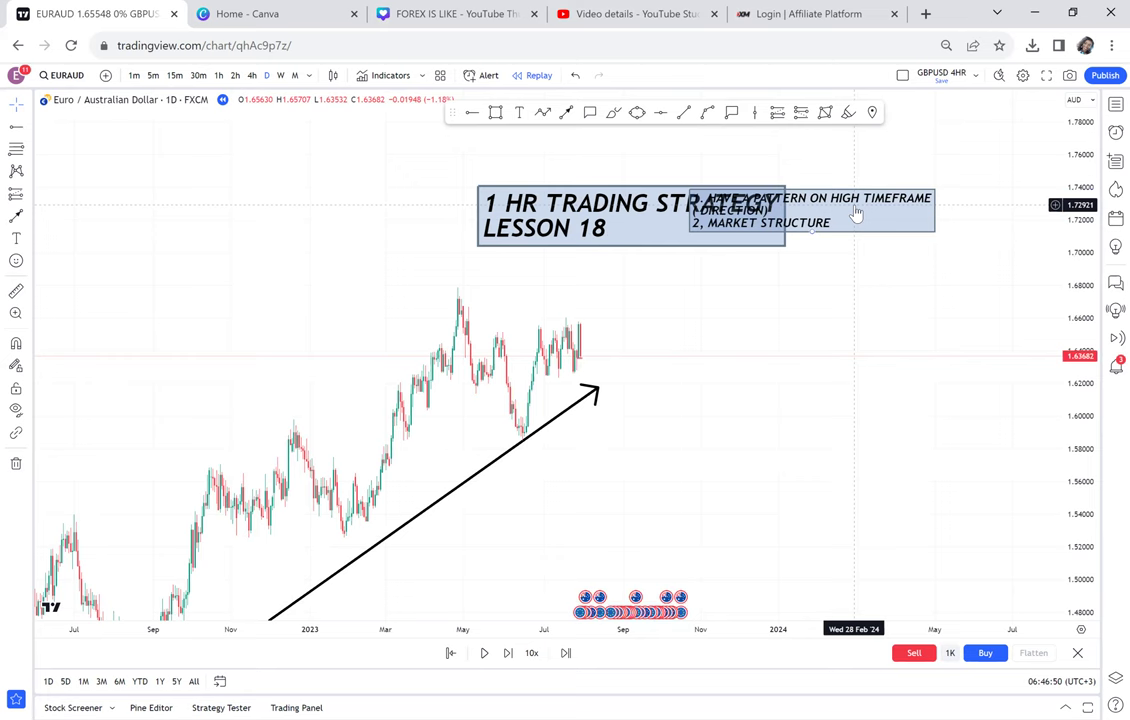
{"action": "left_click", "coordinate": [640, 240]}
{"action": "left_click_drag", "start_coordinate": [394, 225], "coordinate": [296, 215]}
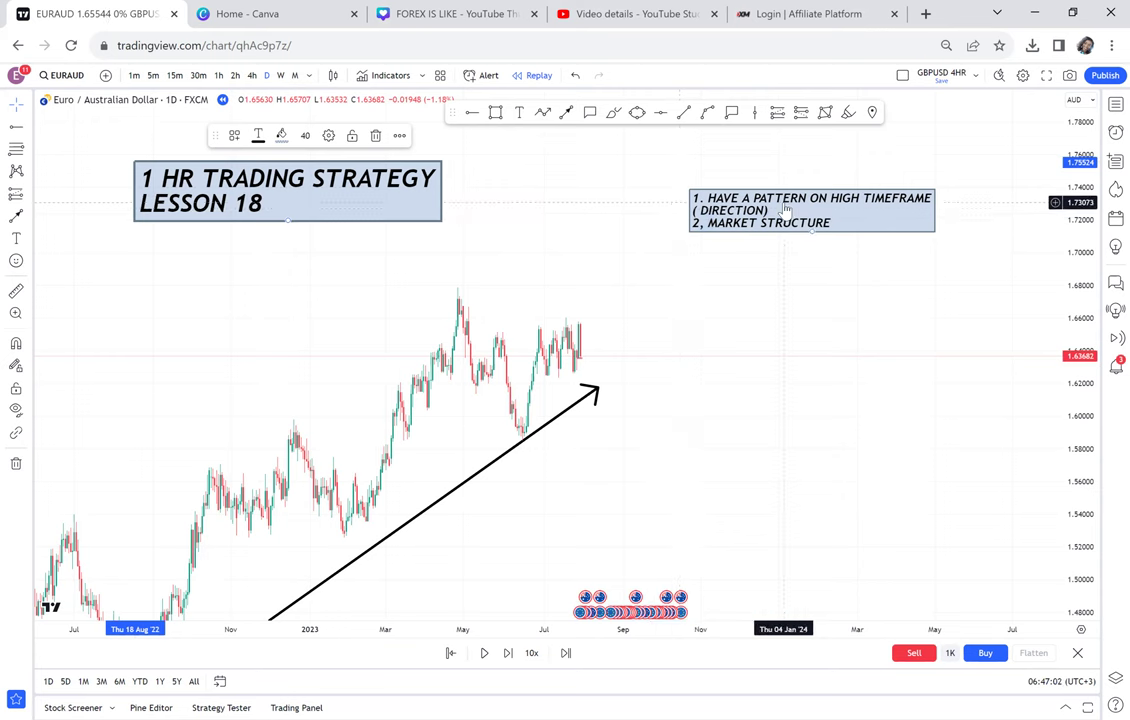
- Append the line "3. DONT HOLD ( CANT SWING TRADE)" to the numbered note and move the note to about 1.745 at 9 Oct '23
{"action": "left_click", "coordinate": [774, 234]}
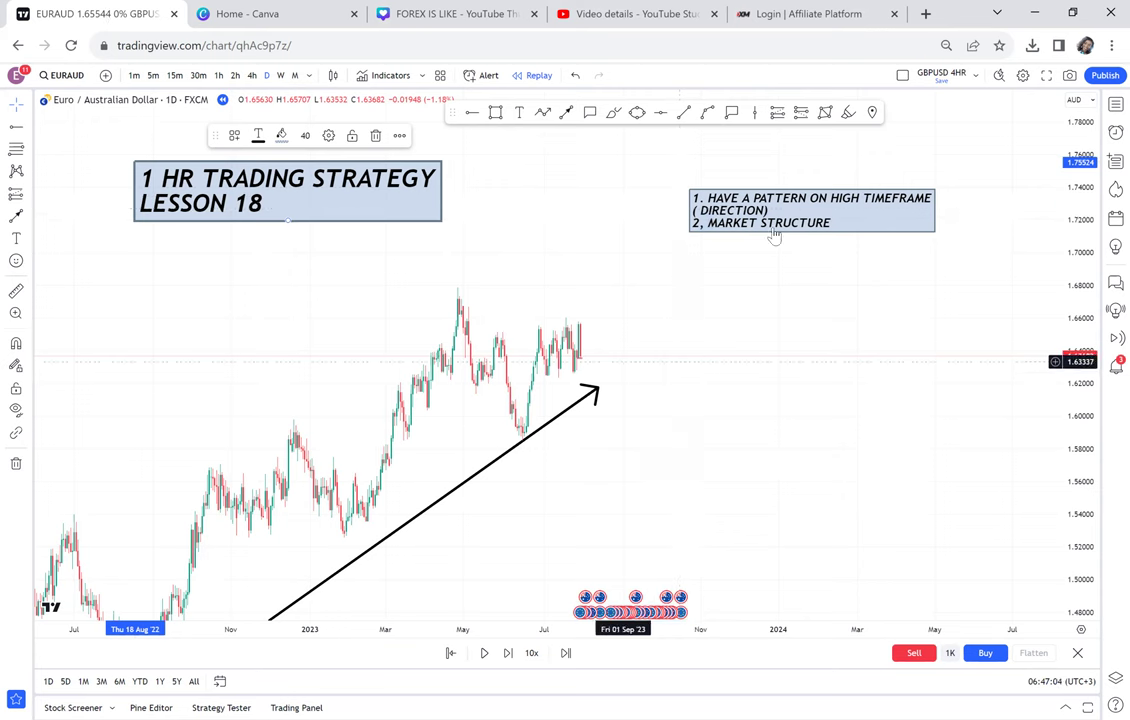
{"action": "double_click", "coordinate": [774, 234]}
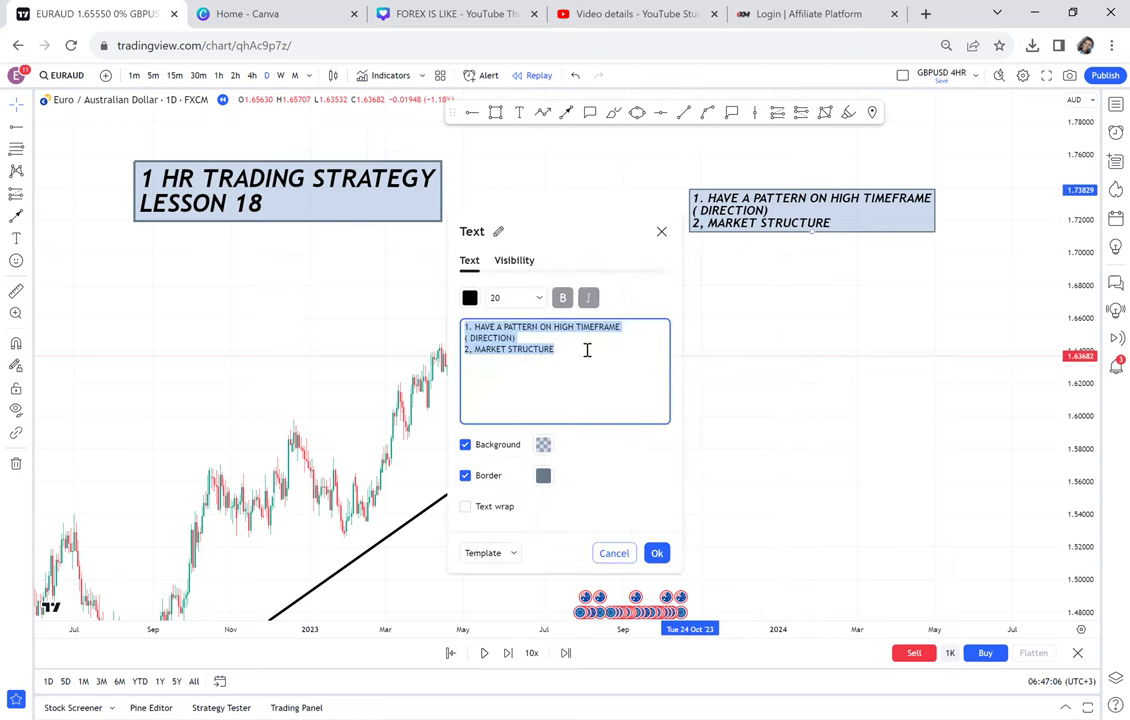
{"action": "left_click", "coordinate": [587, 350]}
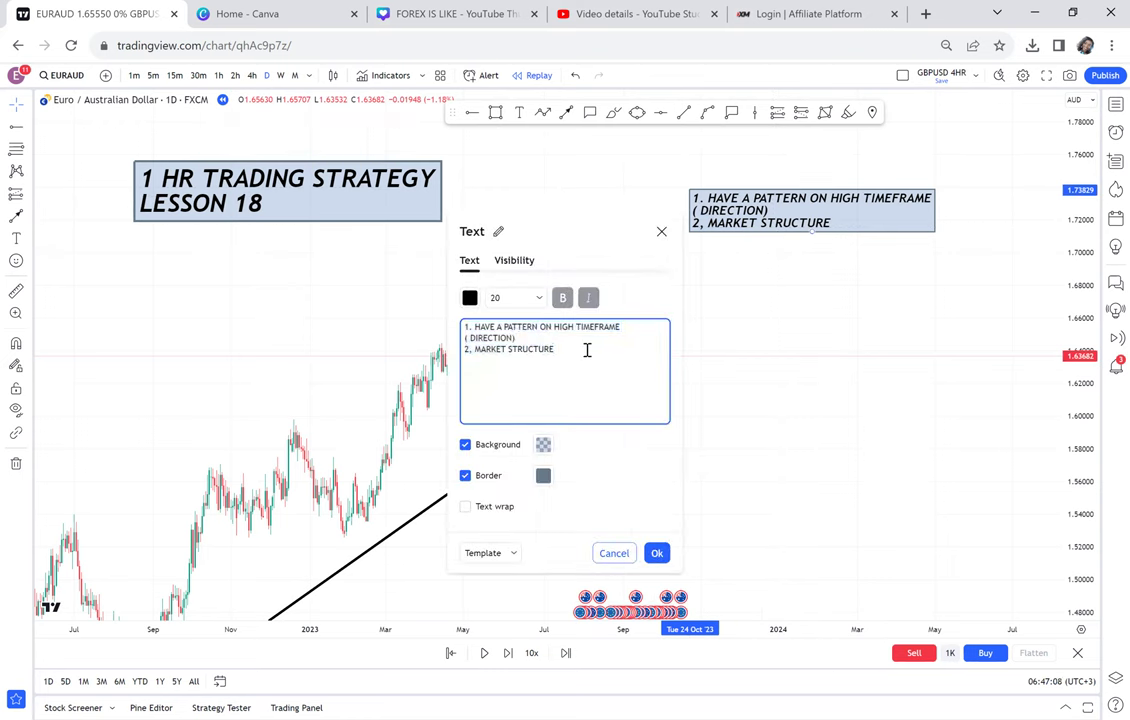
{"action": "key", "text": "Return"}
{"action": "type", "text": "3."}
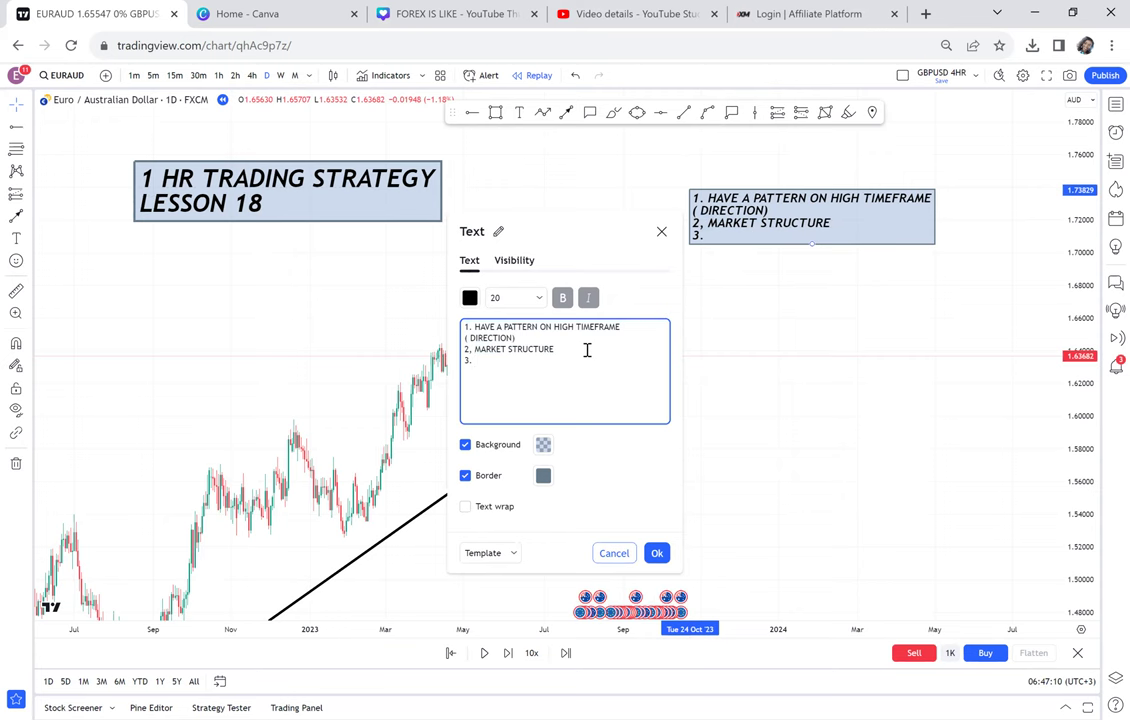
{"action": "type", "text": " DONT HOLD"}
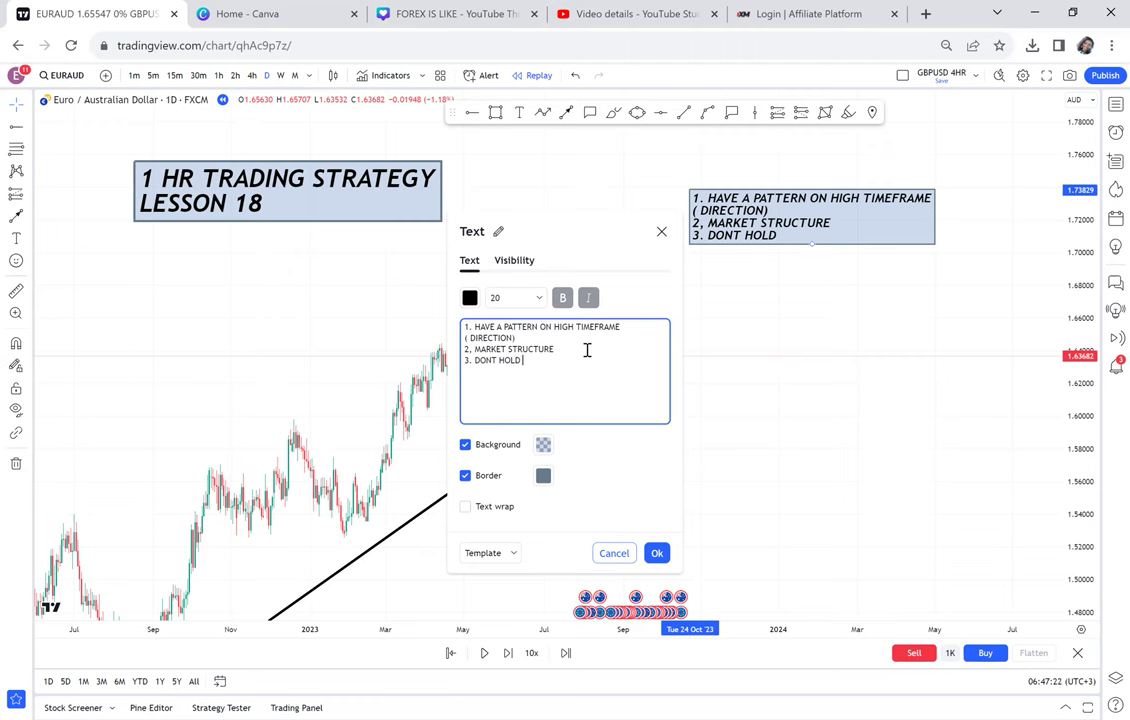
{"action": "type", "text": " ( CANT SWING "}
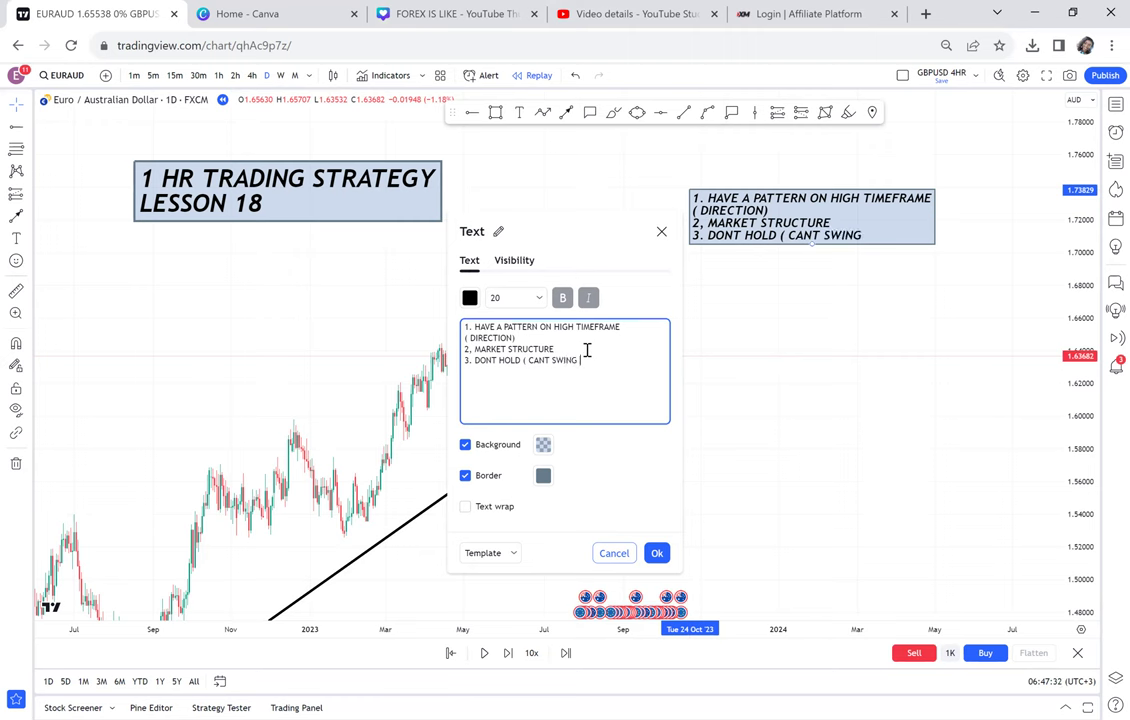
{"action": "type", "text": "TRA"}
{"action": "type", "text": "DE)"}
{"action": "left_click", "coordinate": [772, 412]}
{"action": "left_click_drag", "start_coordinate": [840, 210], "coordinate": [820, 199]}
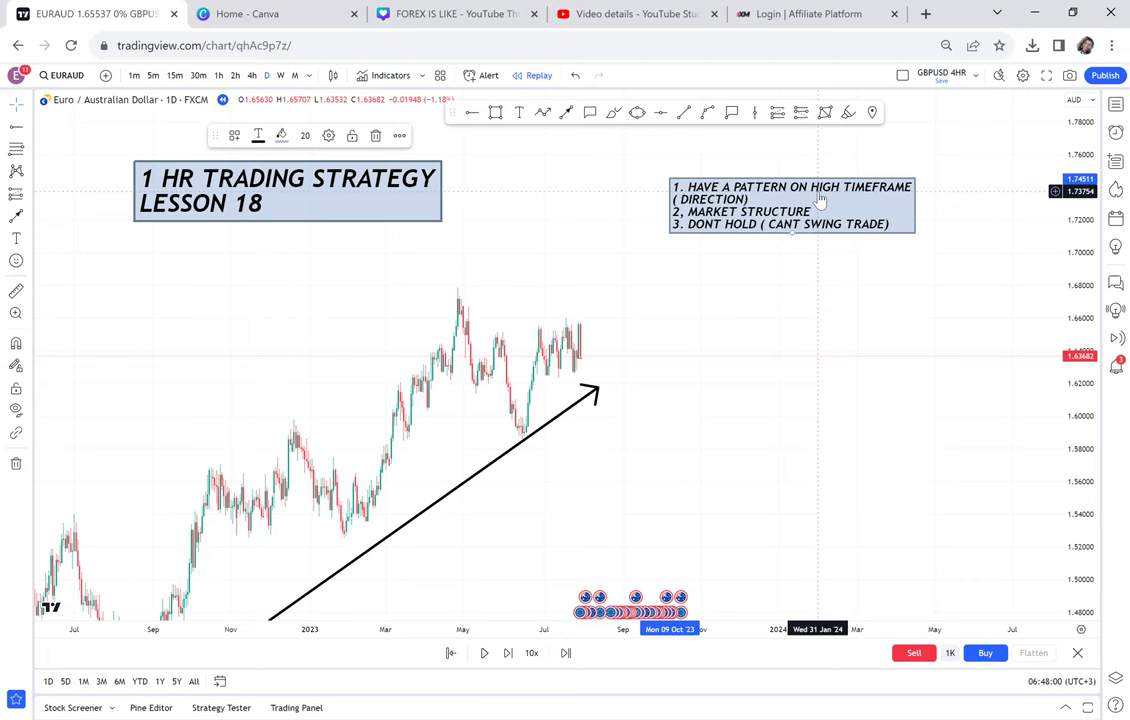
- Delete the upward trend arrow drawn beneath the rising lows
{"action": "left_click_drag", "start_coordinate": [338, 350], "coordinate": [607, 346]}
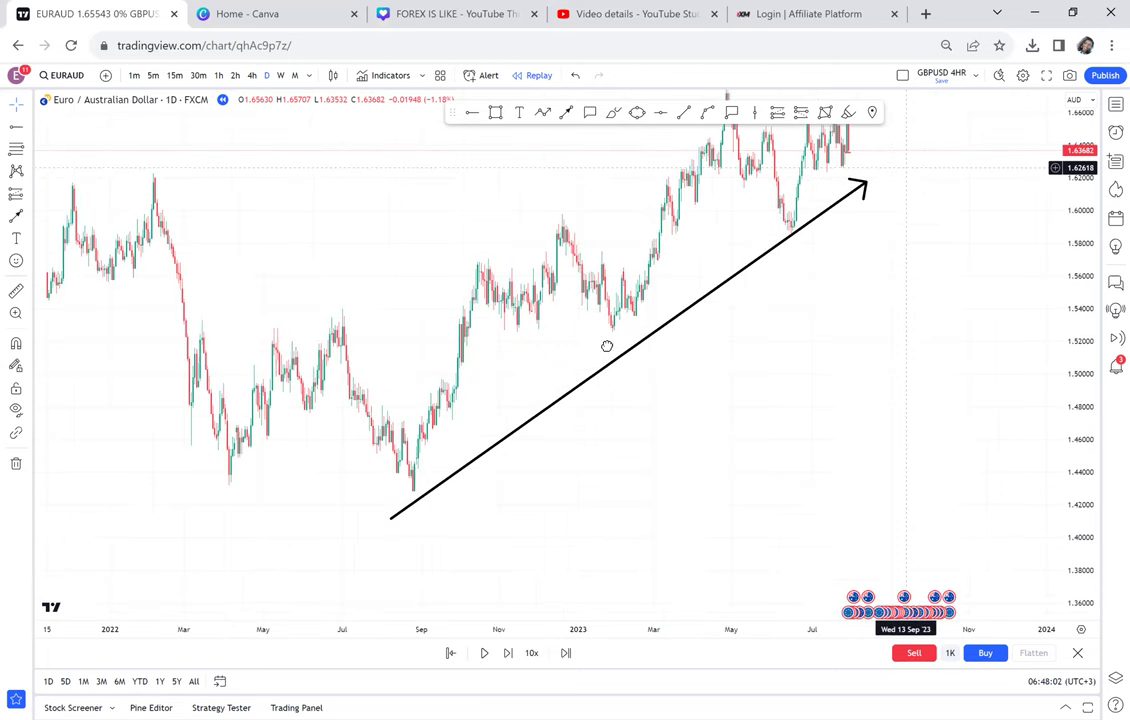
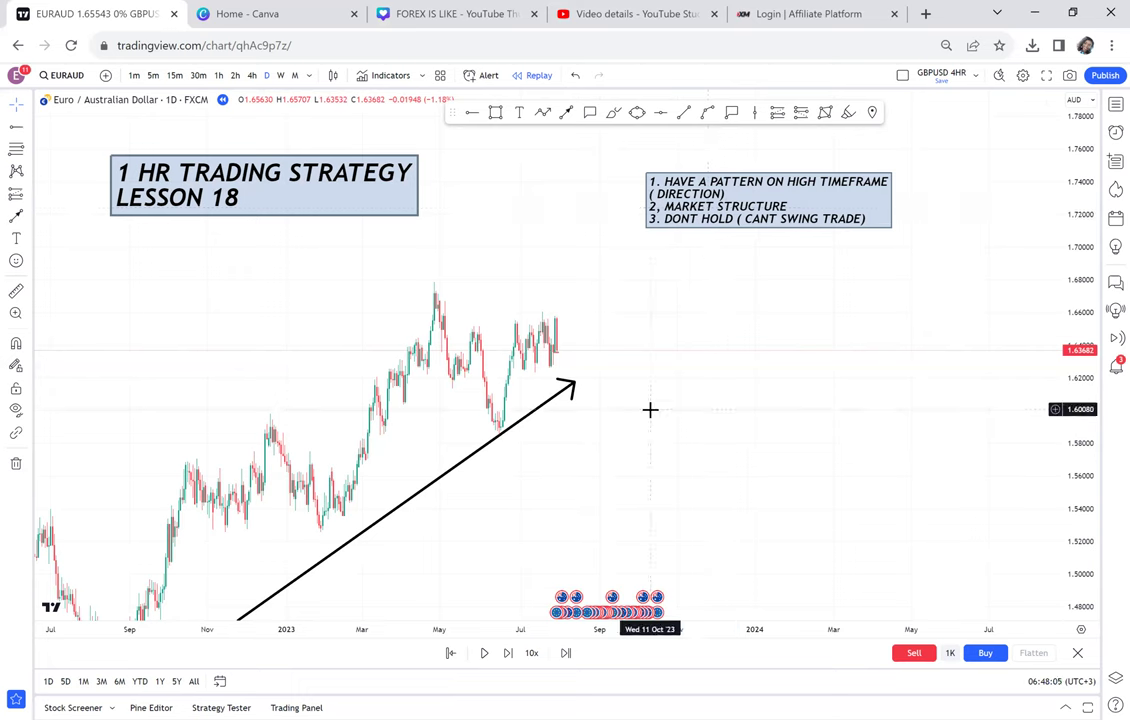
{"action": "left_click_drag", "start_coordinate": [672, 387], "coordinate": [934, 220]}
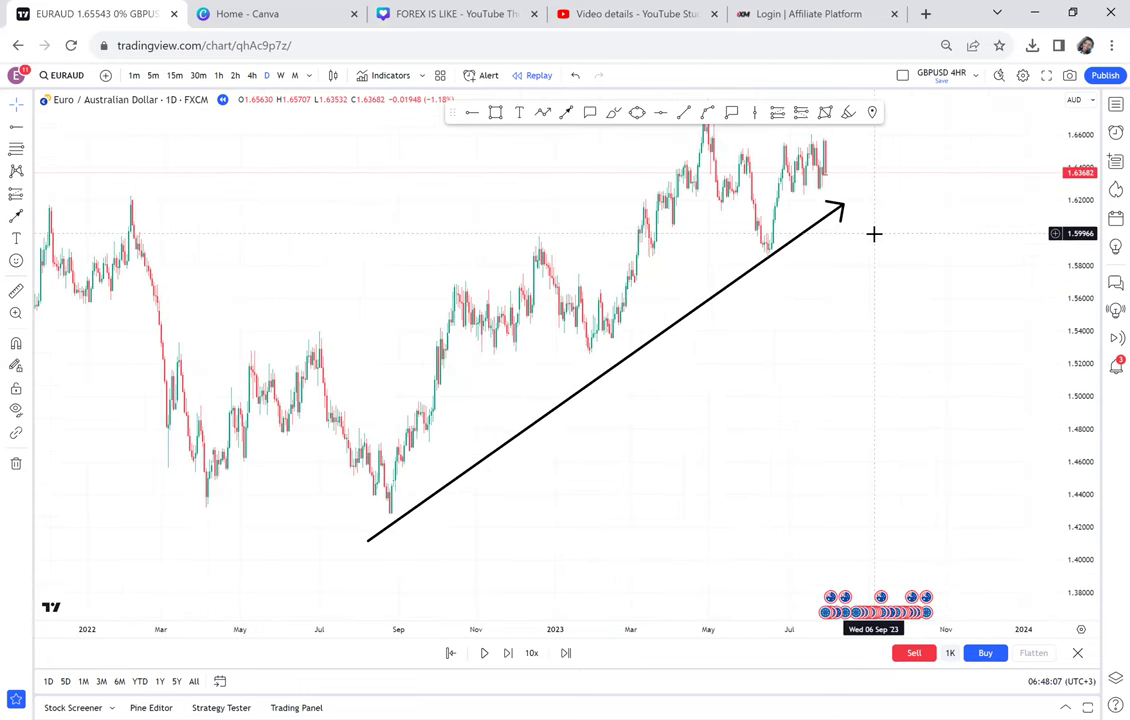
{"action": "scroll", "coordinate": [873, 234], "scroll_direction": "up", "scroll_amount": 5}
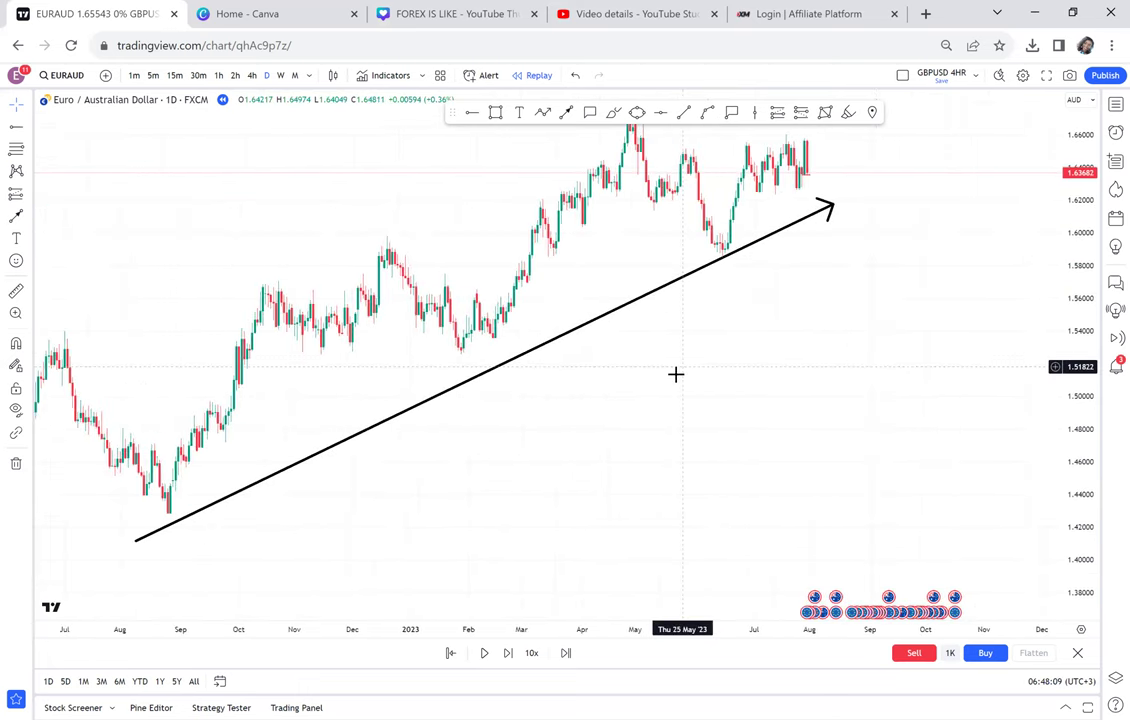
{"action": "left_click_drag", "start_coordinate": [695, 371], "coordinate": [706, 416]}
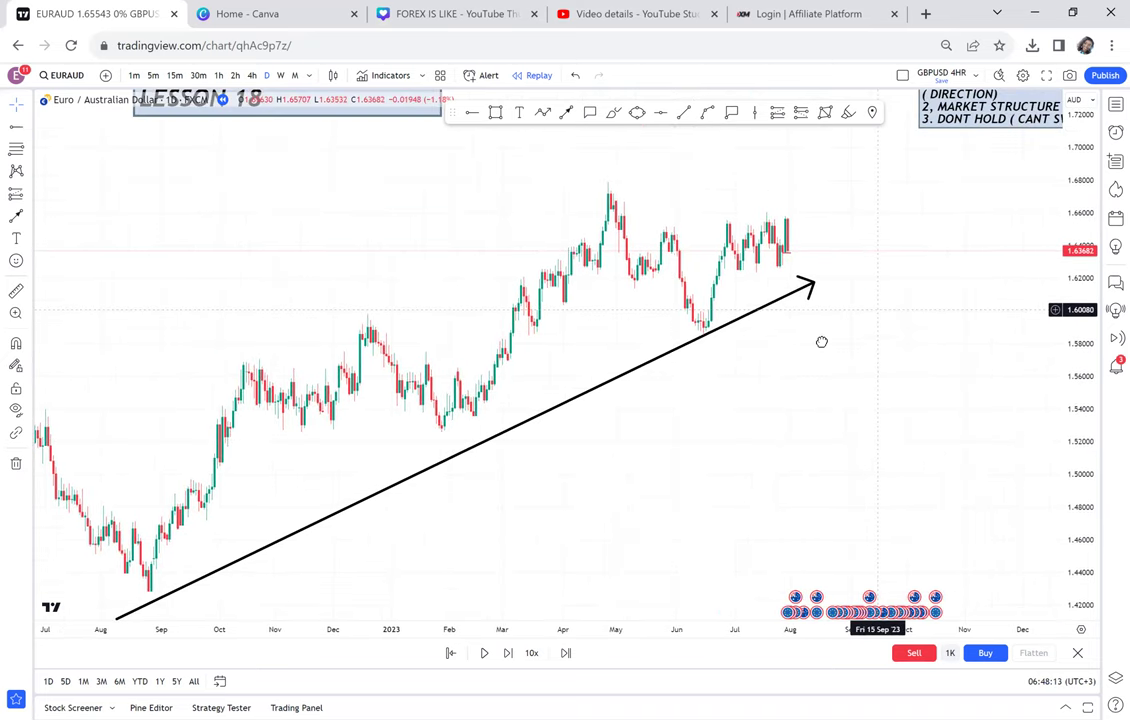
{"action": "scroll", "coordinate": [998, 257], "scroll_direction": "up", "scroll_amount": 5}
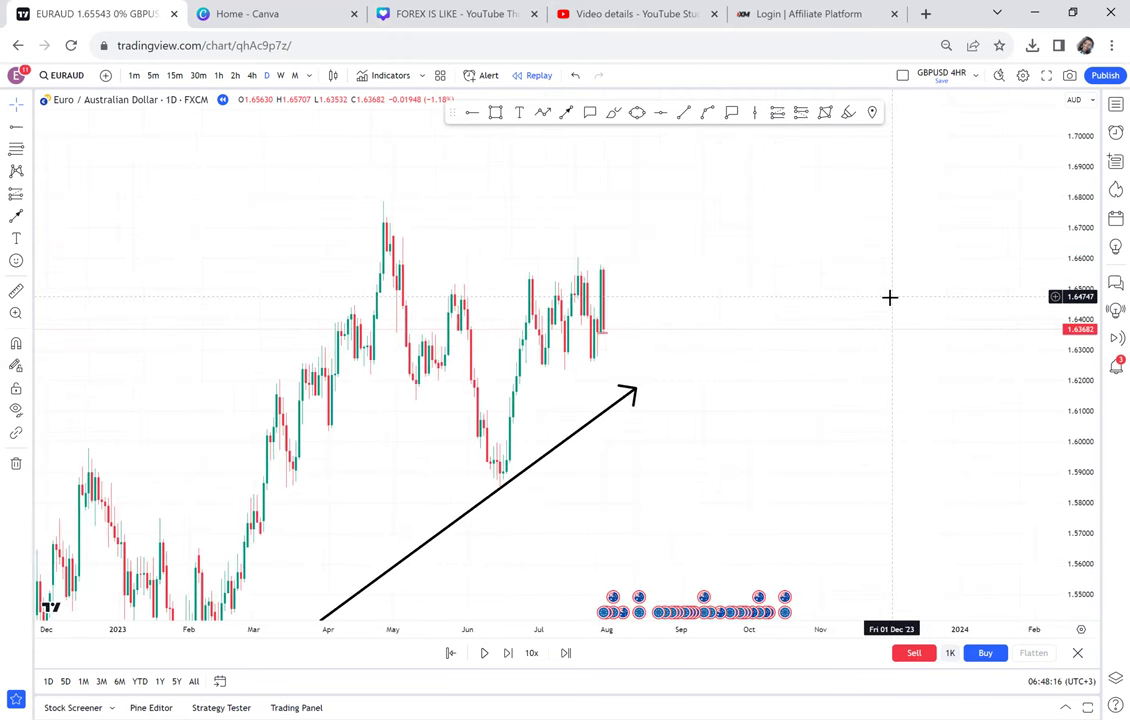
{"action": "left_click", "coordinate": [618, 390]}
{"action": "key", "text": "Delete"}
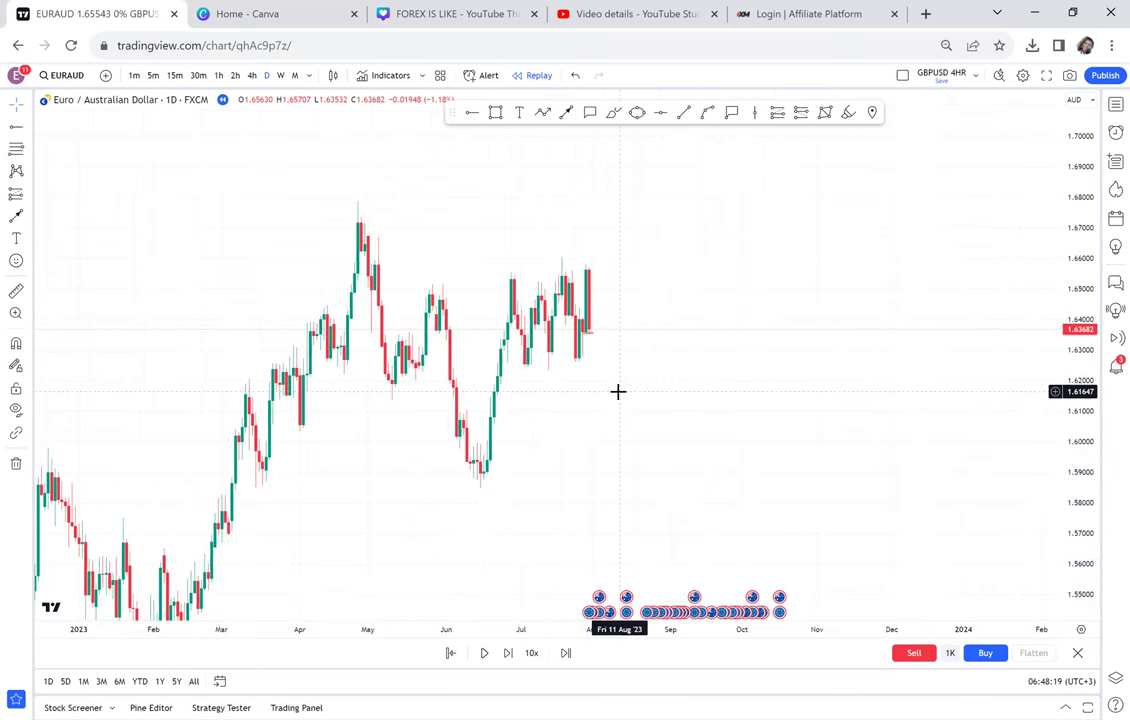
- Draw two rectangle zones ending in late August 2023: about 1.658 to 1.666 from 25 Apr, and about 1.585 to 1.591 from 8 Mar
{"action": "scroll", "coordinate": [722, 280], "scroll_direction": "up", "scroll_amount": 1}
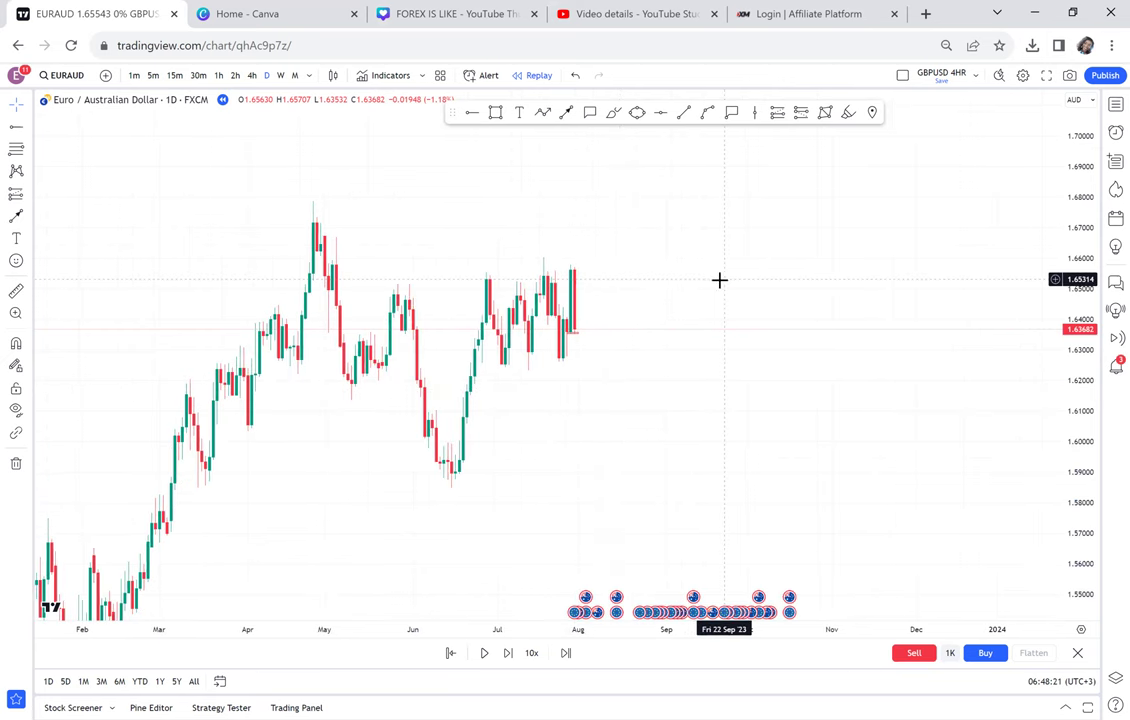
{"action": "left_click", "coordinate": [495, 112]}
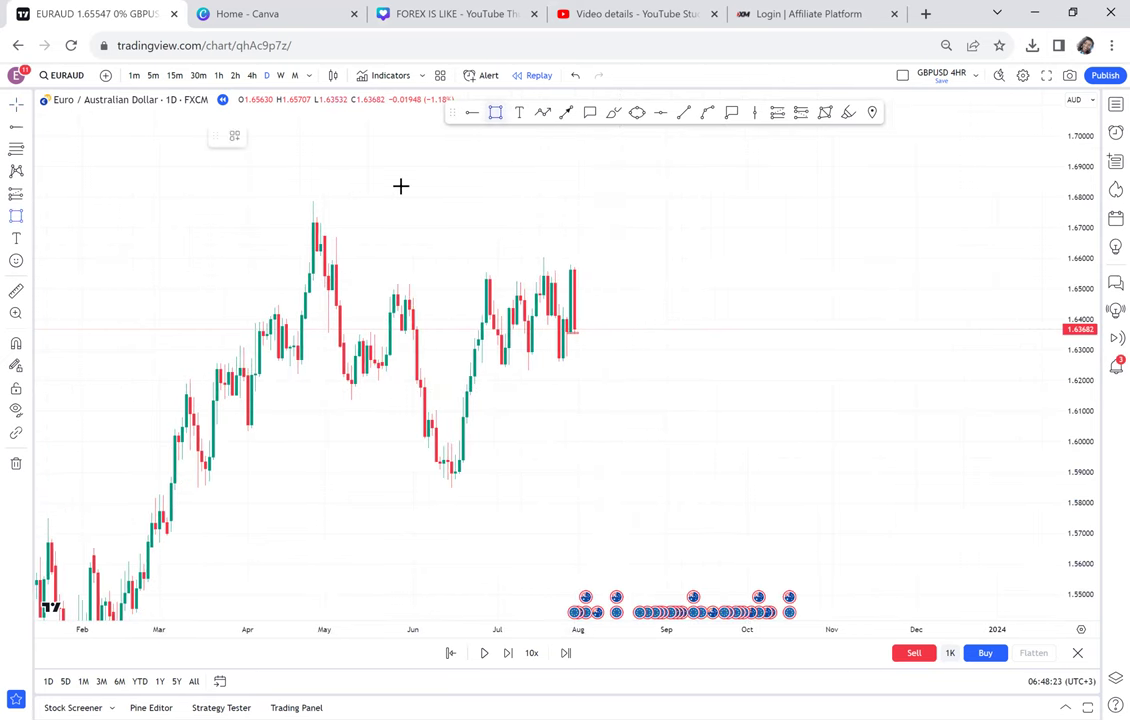
{"action": "left_click_drag", "start_coordinate": [310, 241], "coordinate": [655, 265]}
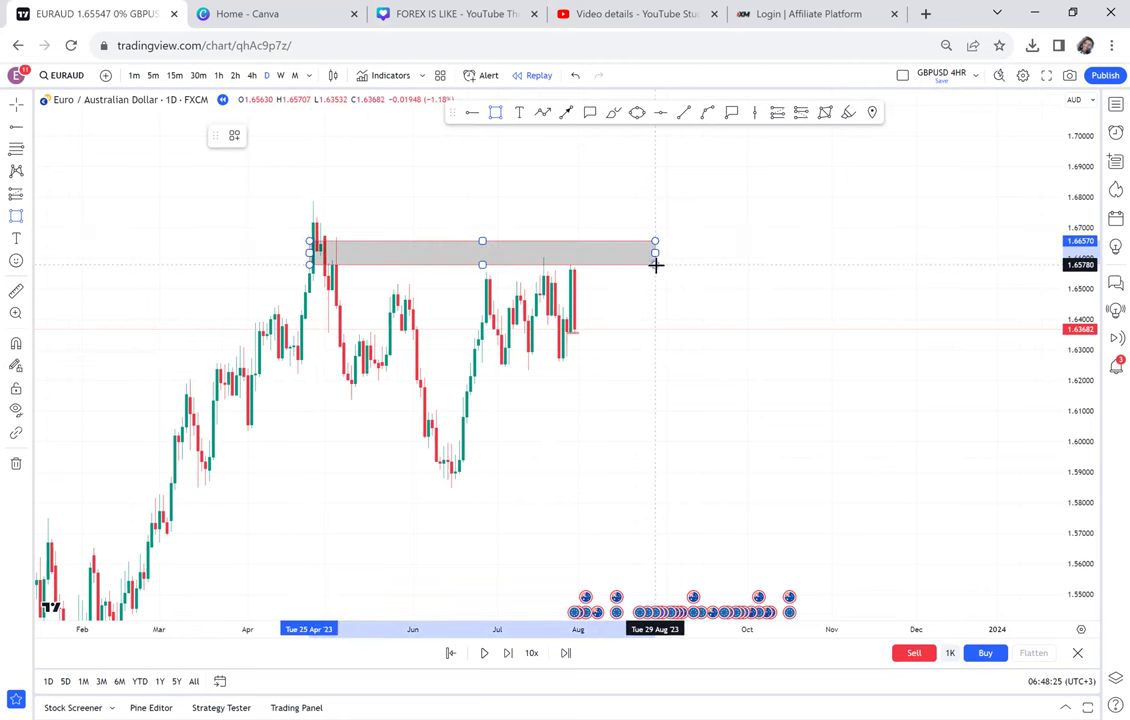
{"action": "left_click", "coordinate": [495, 113]}
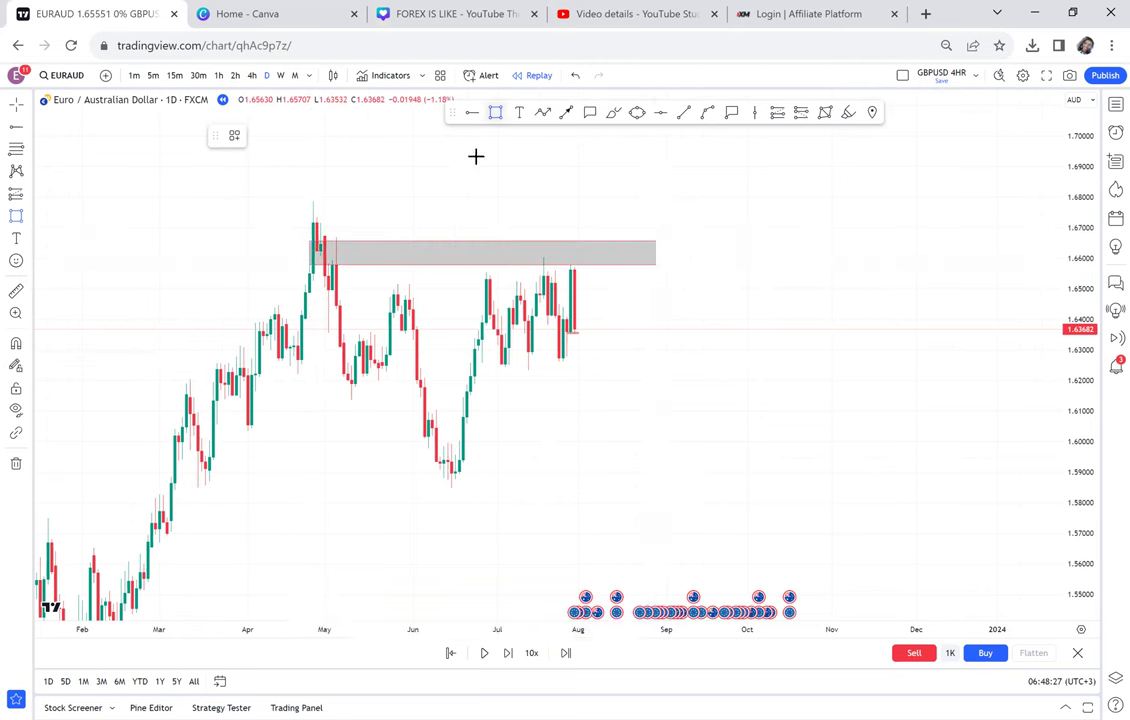
{"action": "mouse_move", "coordinate": [178, 470]}
{"action": "left_mouse_down"}
{"action": "mouse_move", "coordinate": [570, 472]}
{"action": "mouse_move", "coordinate": [636, 492]}
{"action": "mouse_move", "coordinate": [663, 487]}
{"action": "left_mouse_up"}
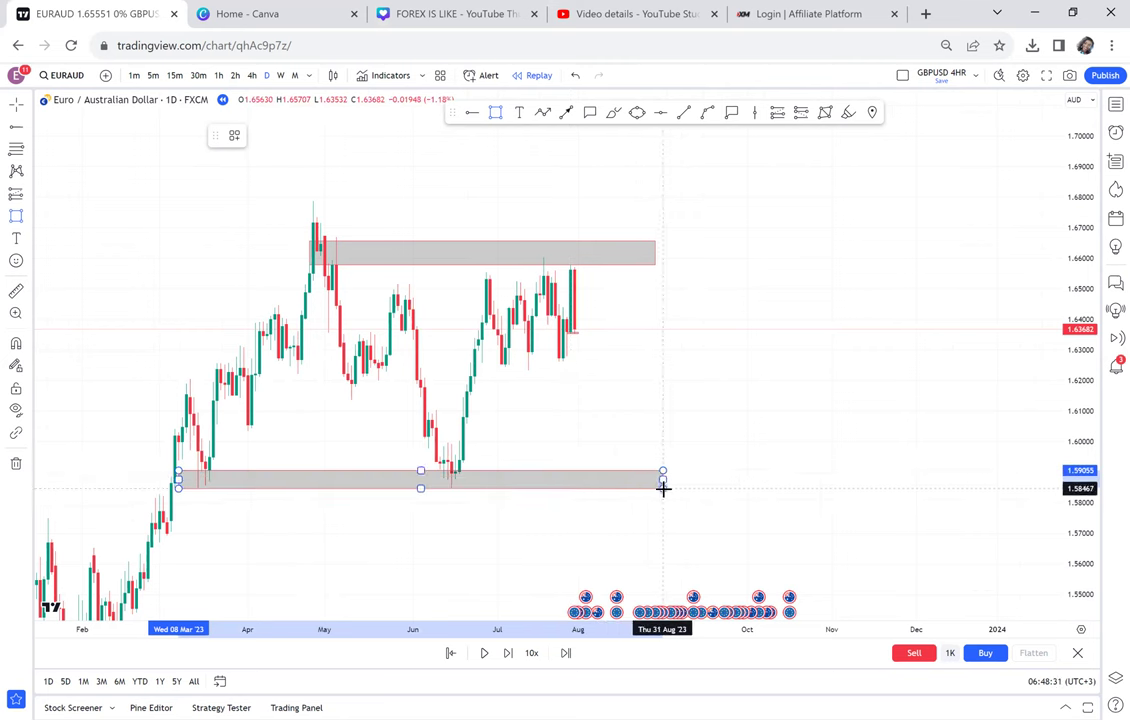
{"action": "left_click", "coordinate": [708, 399]}
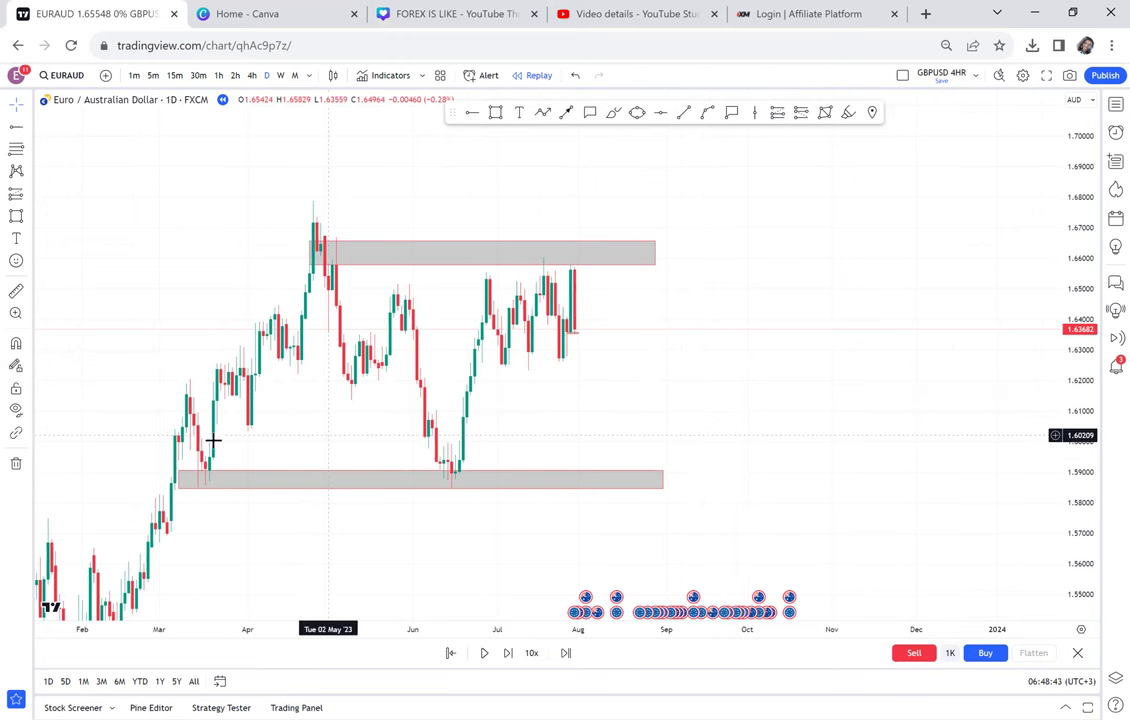
- Place a horizontal line at about 1.679, on the late-April 2023 high
{"action": "left_click", "coordinate": [490, 480]}
{"action": "left_click", "coordinate": [451, 356]}
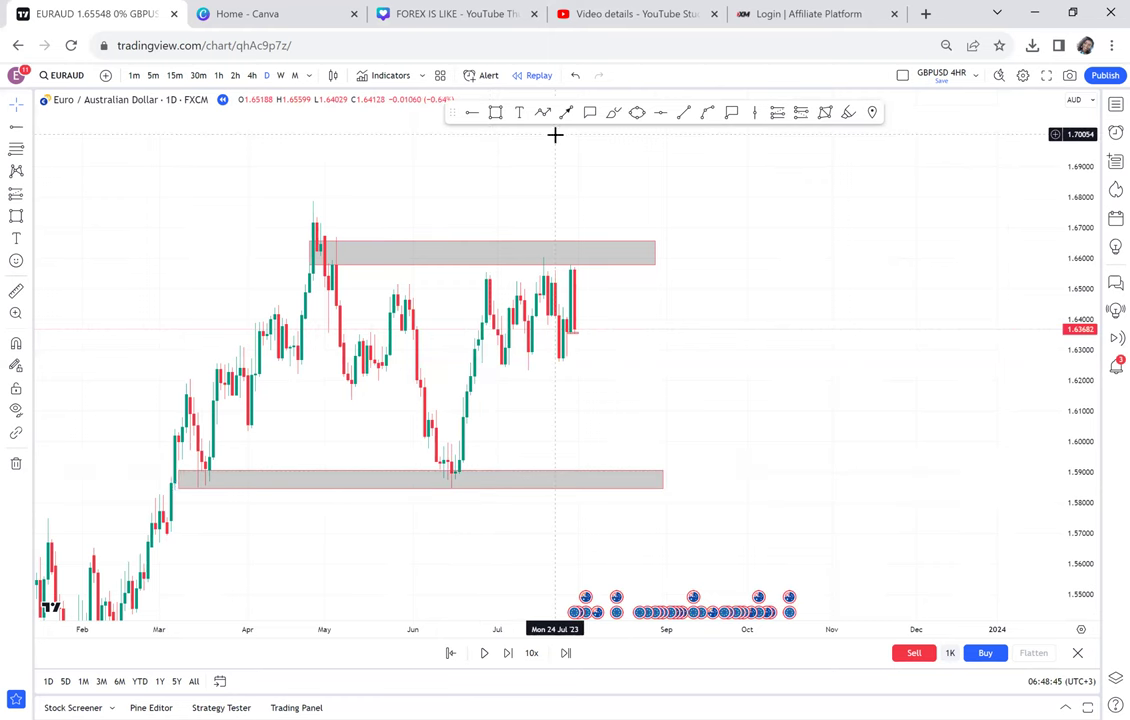
{"action": "left_click", "coordinate": [662, 116]}
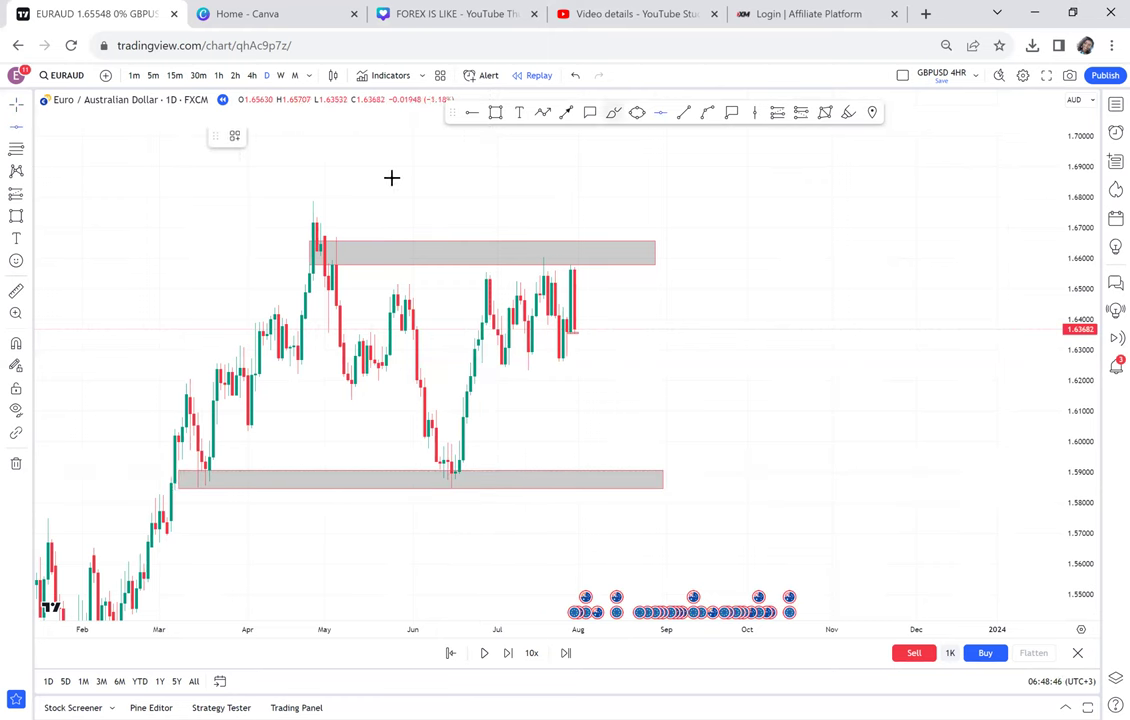
{"action": "left_click", "coordinate": [232, 201]}
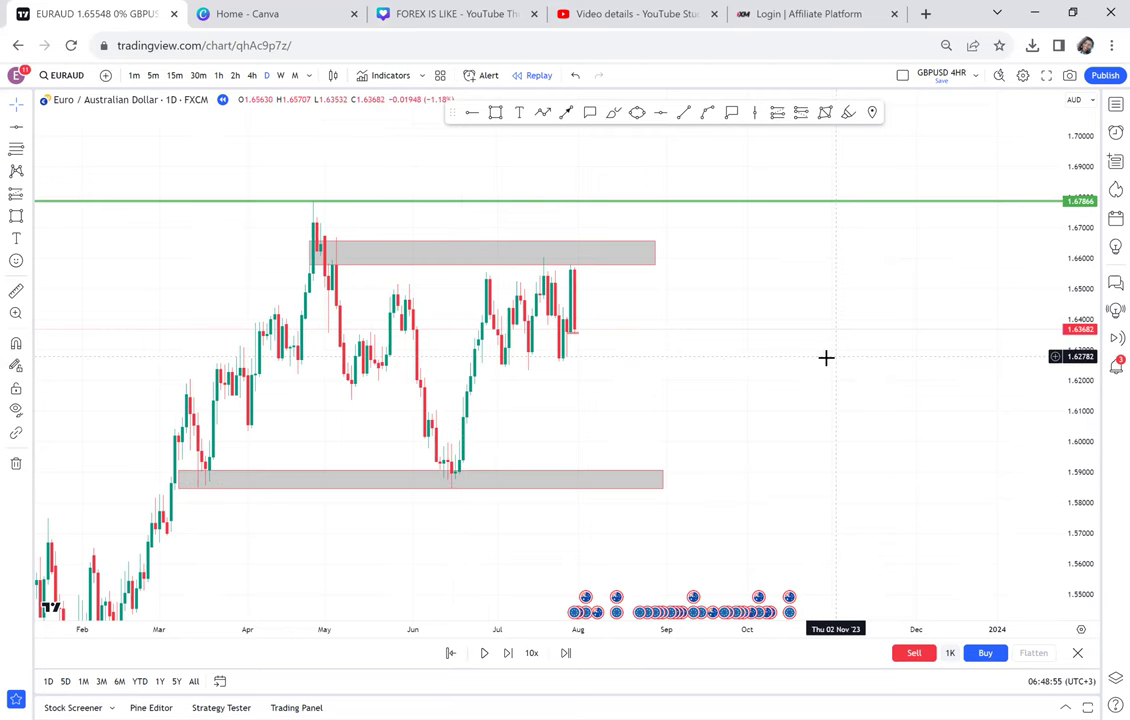
- Add a text note at about 1.655, 20 Sep '23, with the lines "DOUBLE TOP = SELL" and "DOUBLE BOTTOM = BUY"
{"action": "left_click_drag", "start_coordinate": [825, 358], "coordinate": [691, 346]}
{"action": "left_click", "coordinate": [520, 113]}
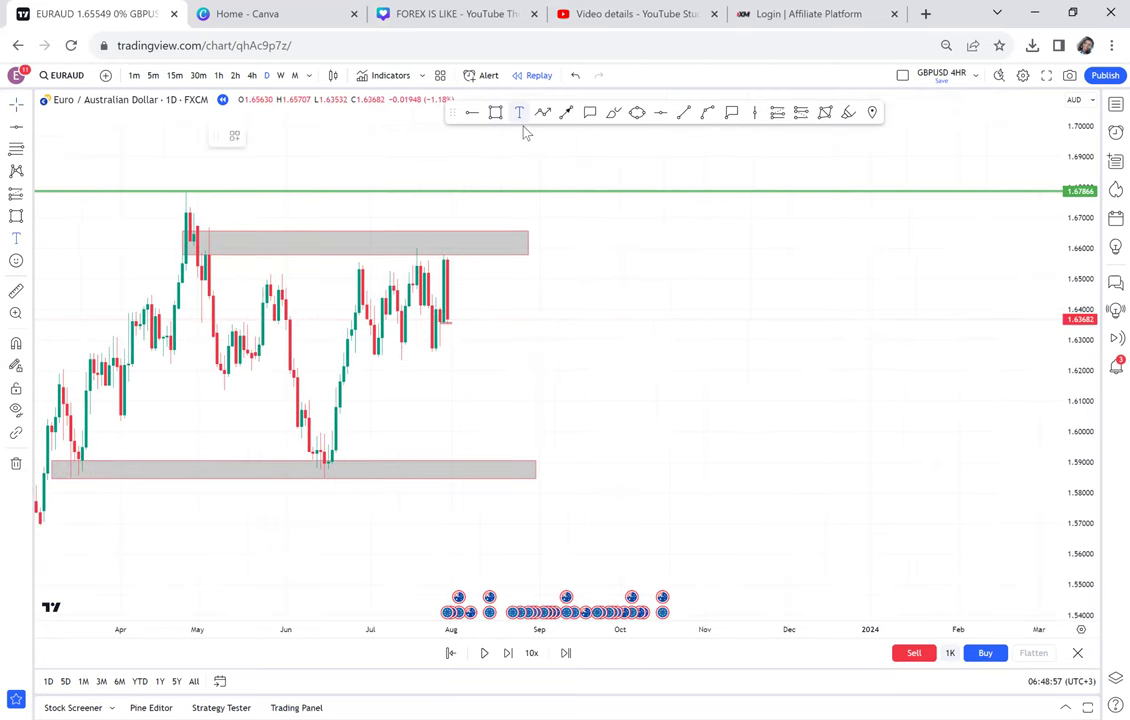
{"action": "left_click", "coordinate": [590, 270]}
{"action": "type", "text": "DOUBLE TOP + S"}
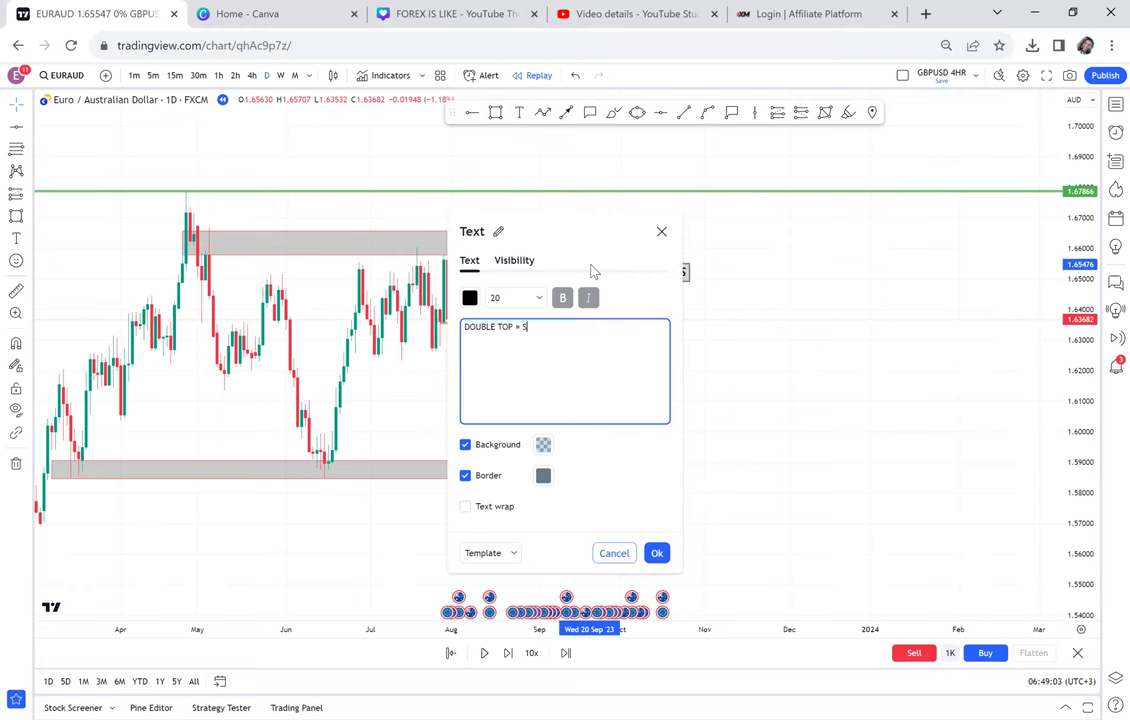
{"action": "type", "text": "ELLDOUBLE"}
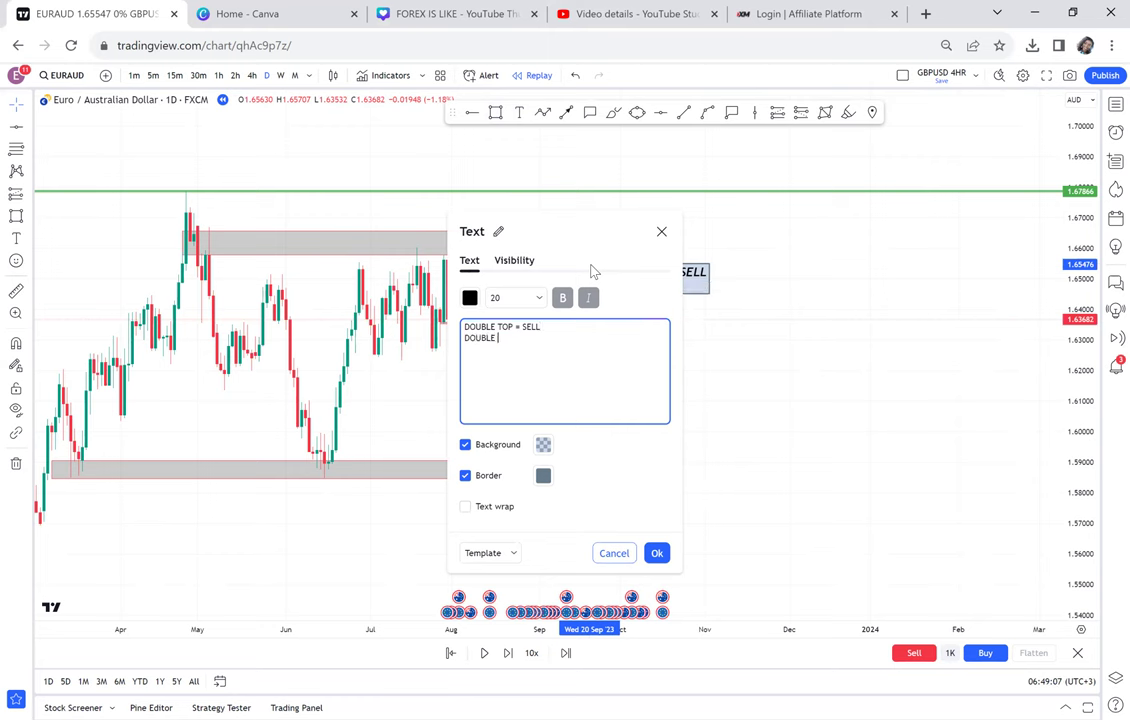
{"action": "type", "text": " BOTTOM"}
{"action": "type", "text": "= SEL"}
{"action": "key", "text": "BackSpace"}
{"action": "key", "text": "BackSpace"}
{"action": "key", "text": "BackSpace"}
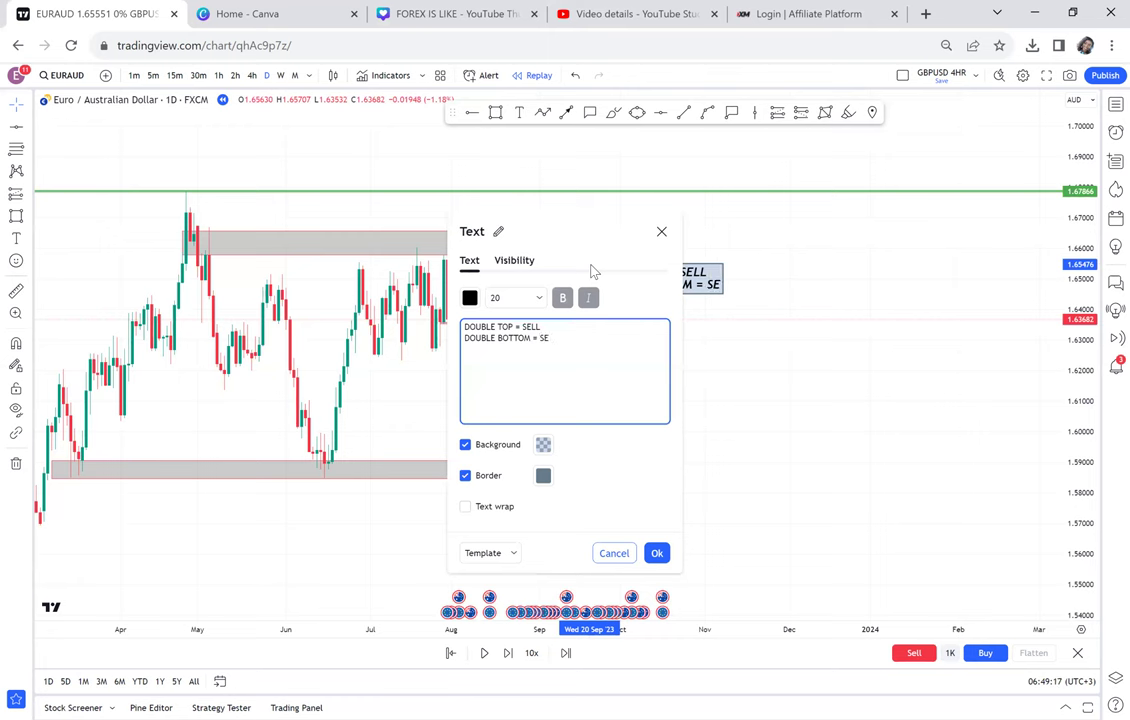
{"action": "type", "text": "BUY"}
{"action": "left_click", "coordinate": [790, 424]}
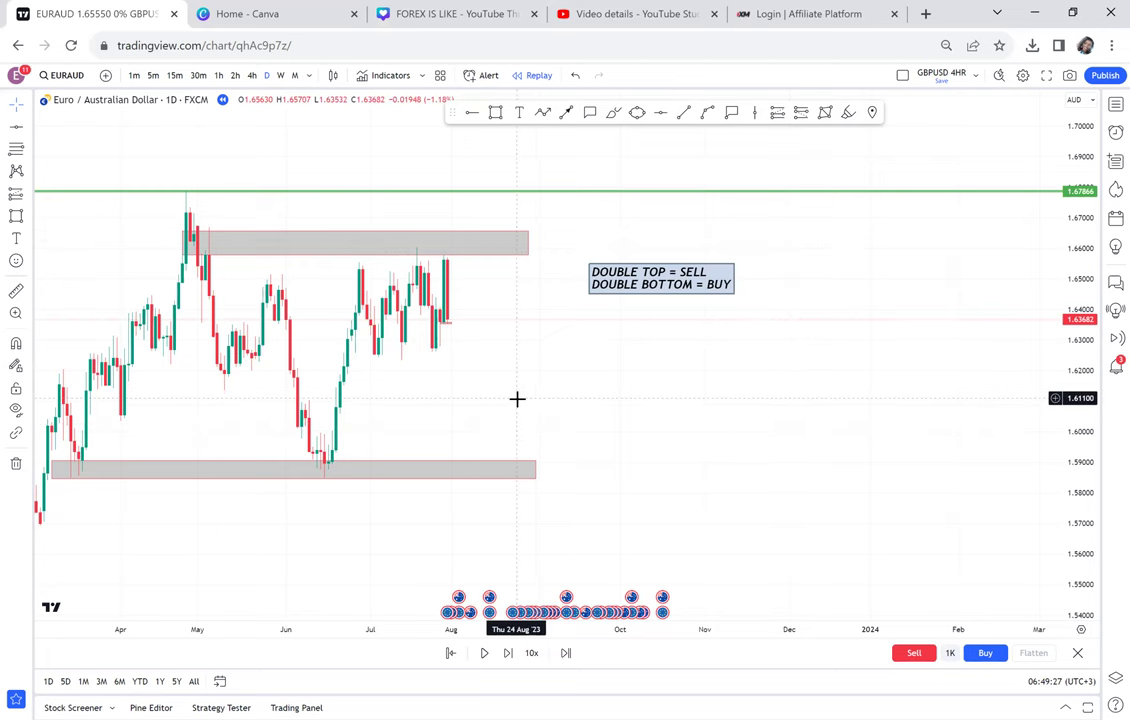
- Delete the upper rectangle zone between about 1.658 and 1.666, keeping the lower zone
{"action": "scroll", "coordinate": [517, 399], "scroll_direction": "down", "scroll_amount": 3}
{"action": "scroll", "coordinate": [784, 227], "scroll_direction": "left", "scroll_amount": 5}
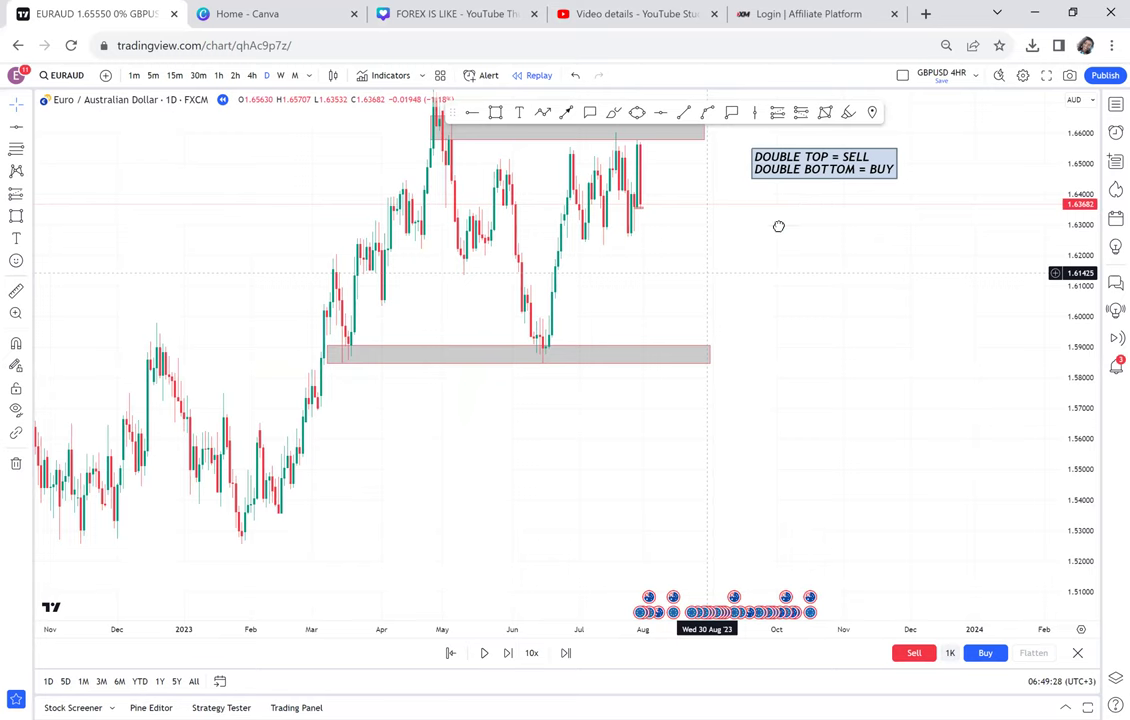
{"action": "scroll", "coordinate": [807, 212], "scroll_direction": "left", "scroll_amount": 5}
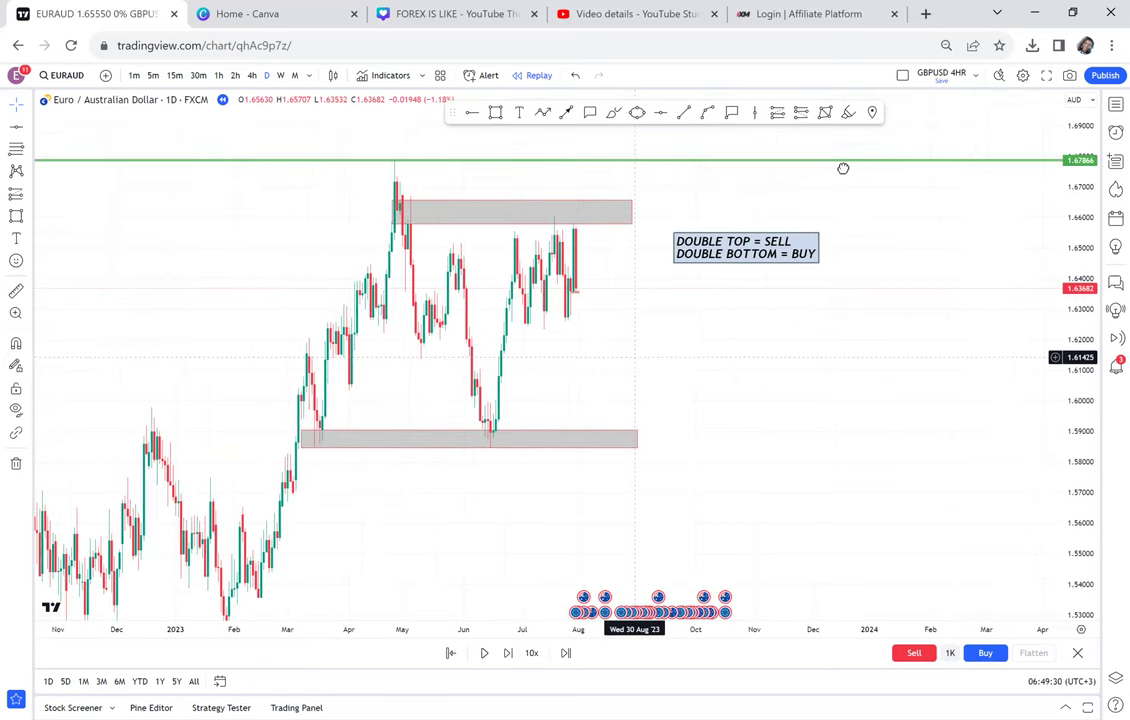
{"action": "scroll", "coordinate": [702, 265], "scroll_direction": "left", "scroll_amount": 10}
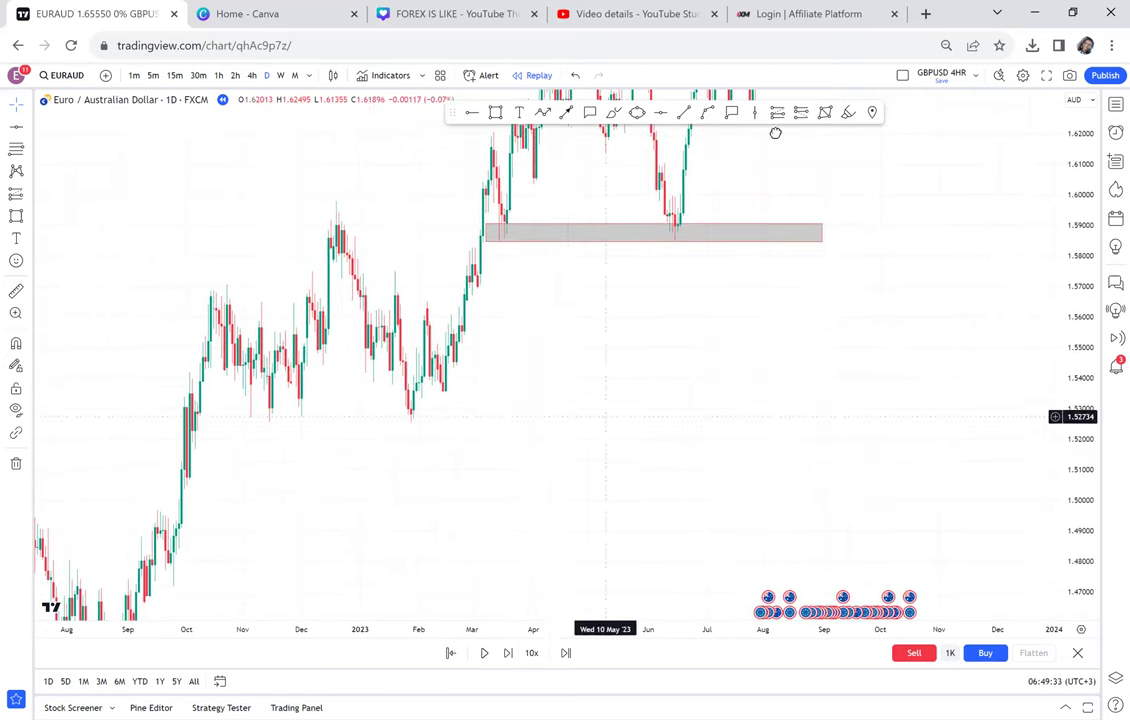
{"action": "scroll", "coordinate": [436, 380], "scroll_direction": "right", "scroll_amount": 3}
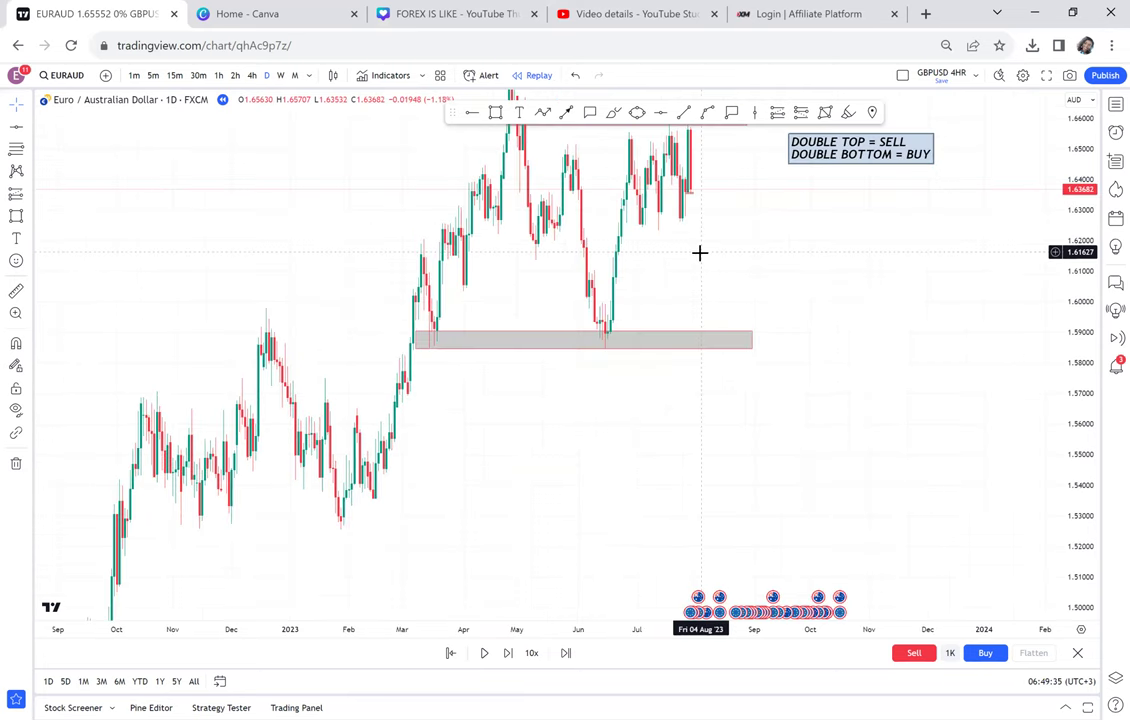
{"action": "scroll", "coordinate": [529, 449], "scroll_direction": "right", "scroll_amount": 3}
{"action": "left_click", "coordinate": [401, 304]}
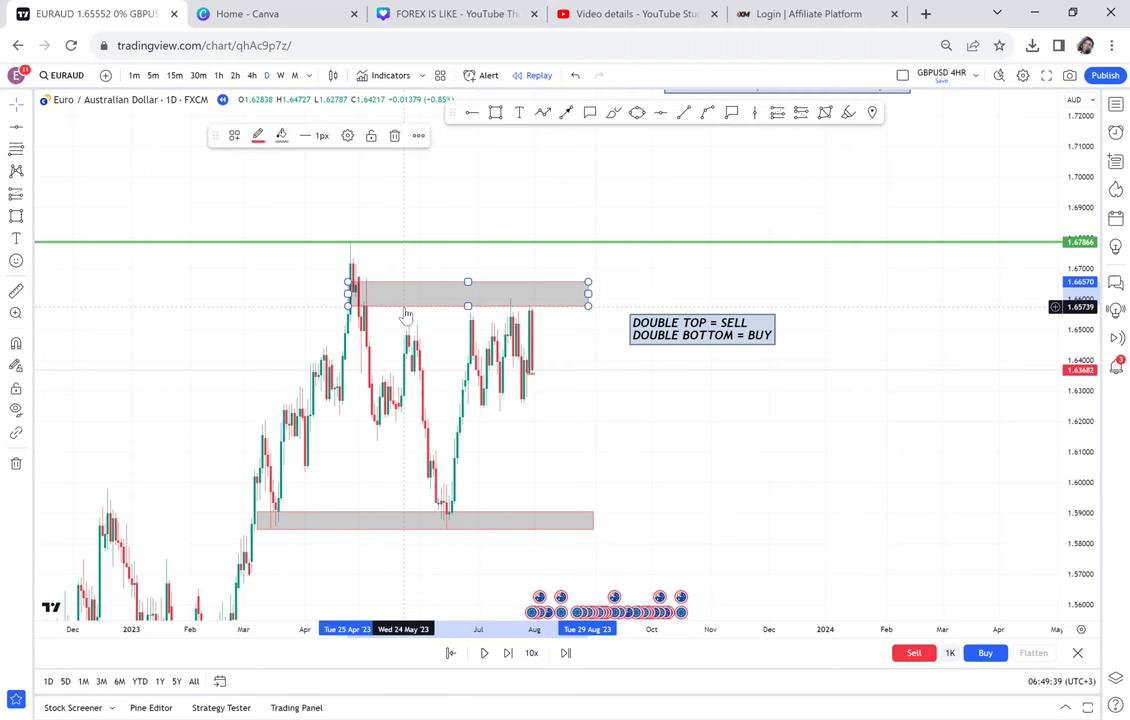
{"action": "key", "text": "Delete"}
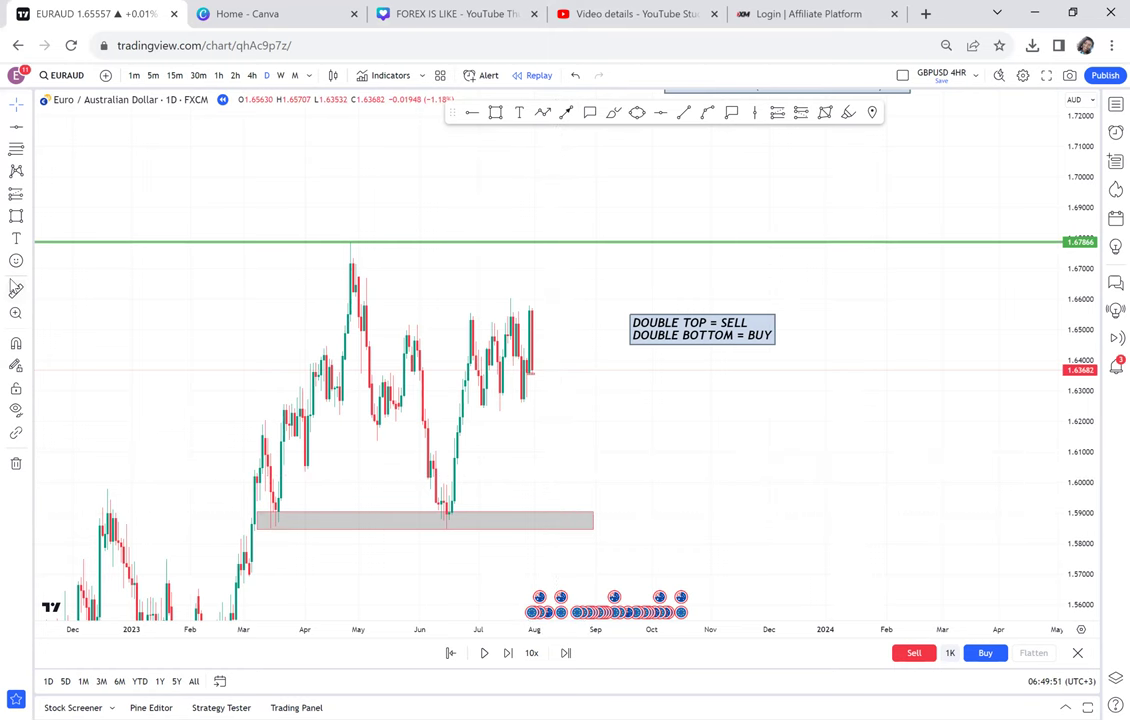
- Measure from the lower zone's base up to the upper horizontal line and place a horizontal line at the range's midpoint, about 1.631
{"action": "left_click", "coordinate": [15, 289]}
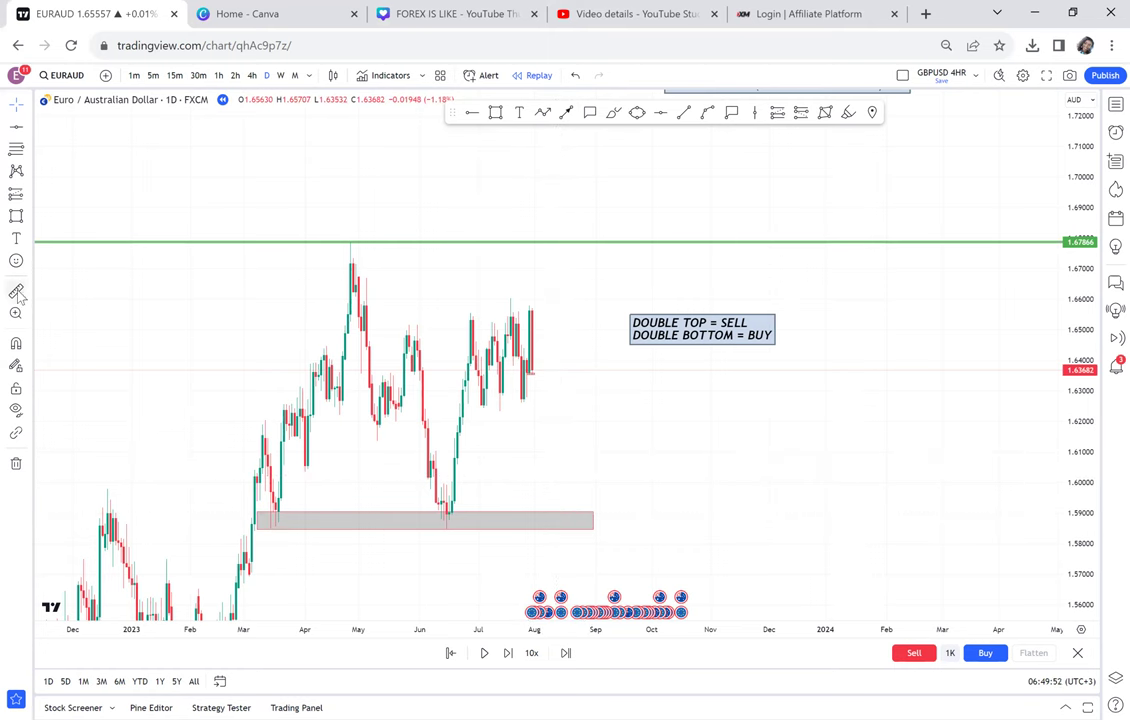
{"action": "left_click", "coordinate": [247, 531]}
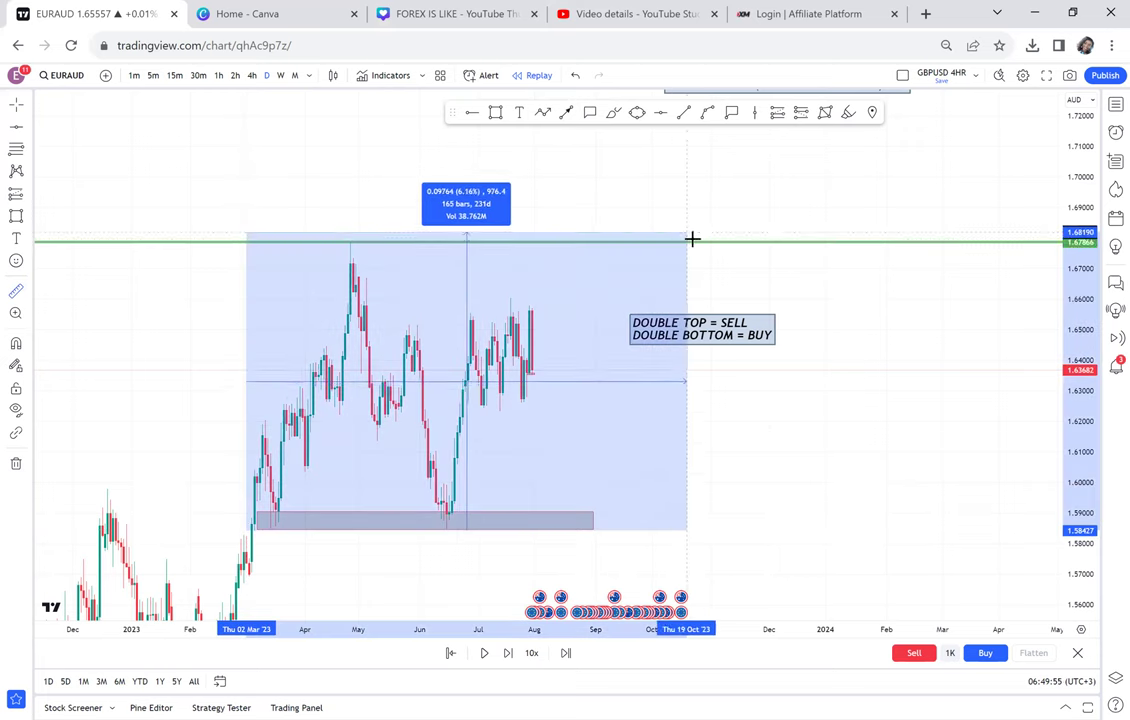
{"action": "left_click", "coordinate": [695, 242]}
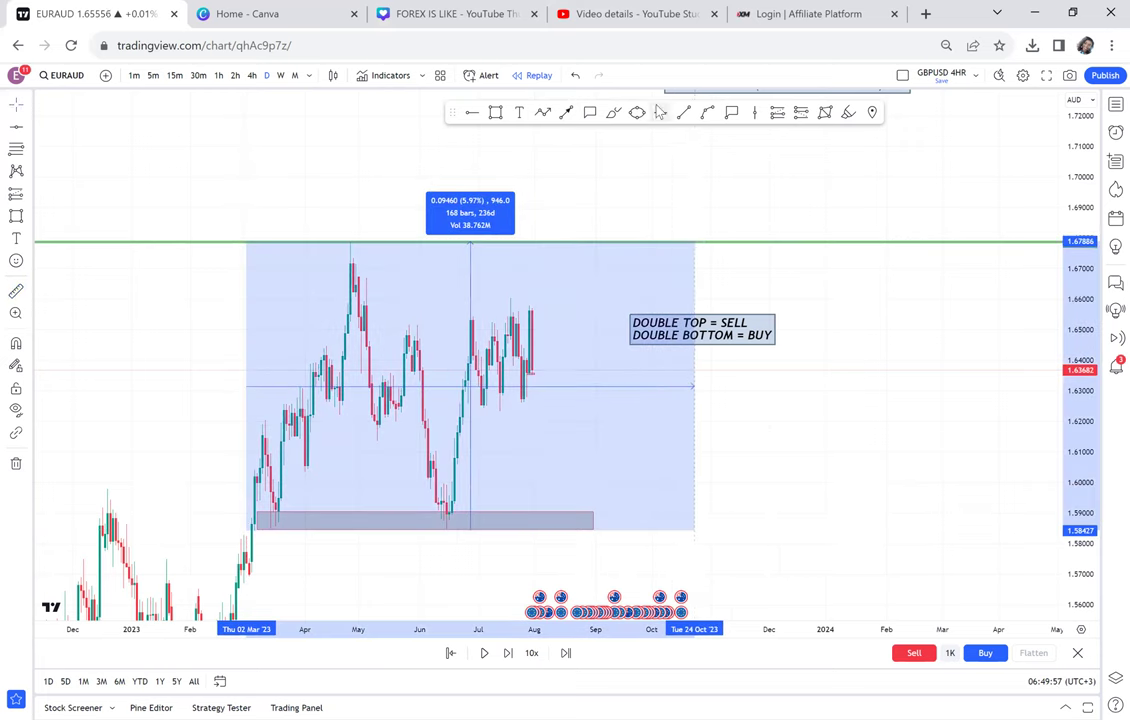
{"action": "left_click", "coordinate": [548, 386]}
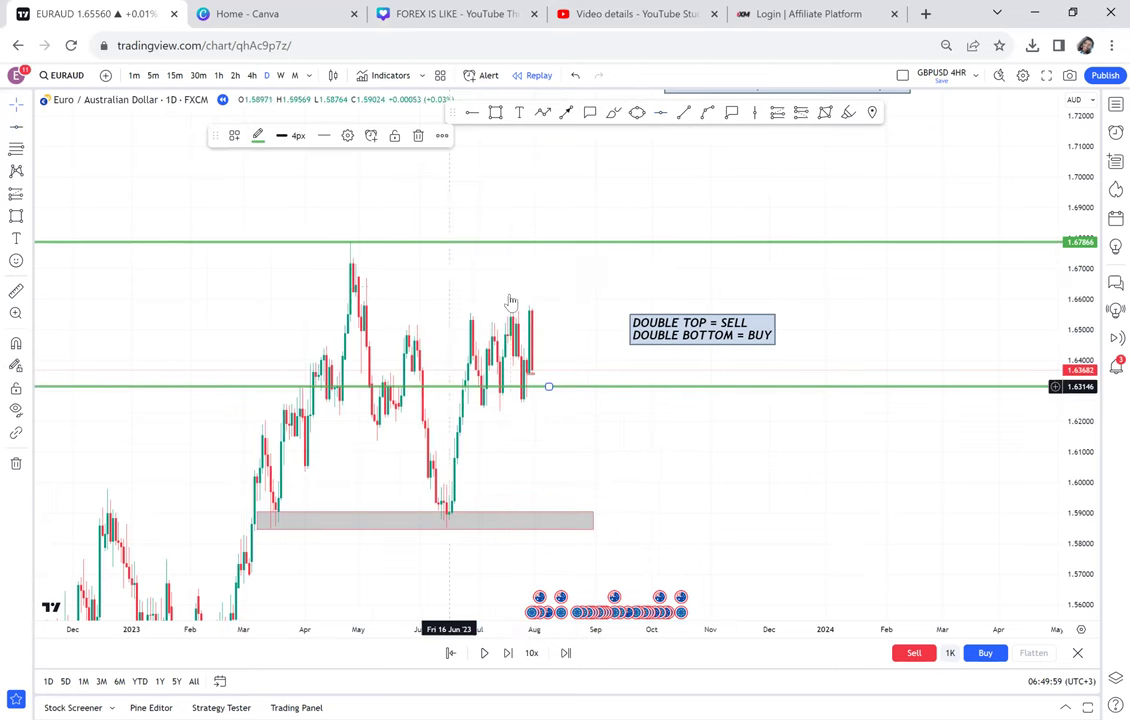
- Measure the price distance from about 1.637 on 14 Jul '23 up to the upper horizontal line
{"action": "left_click", "coordinate": [16, 290]}
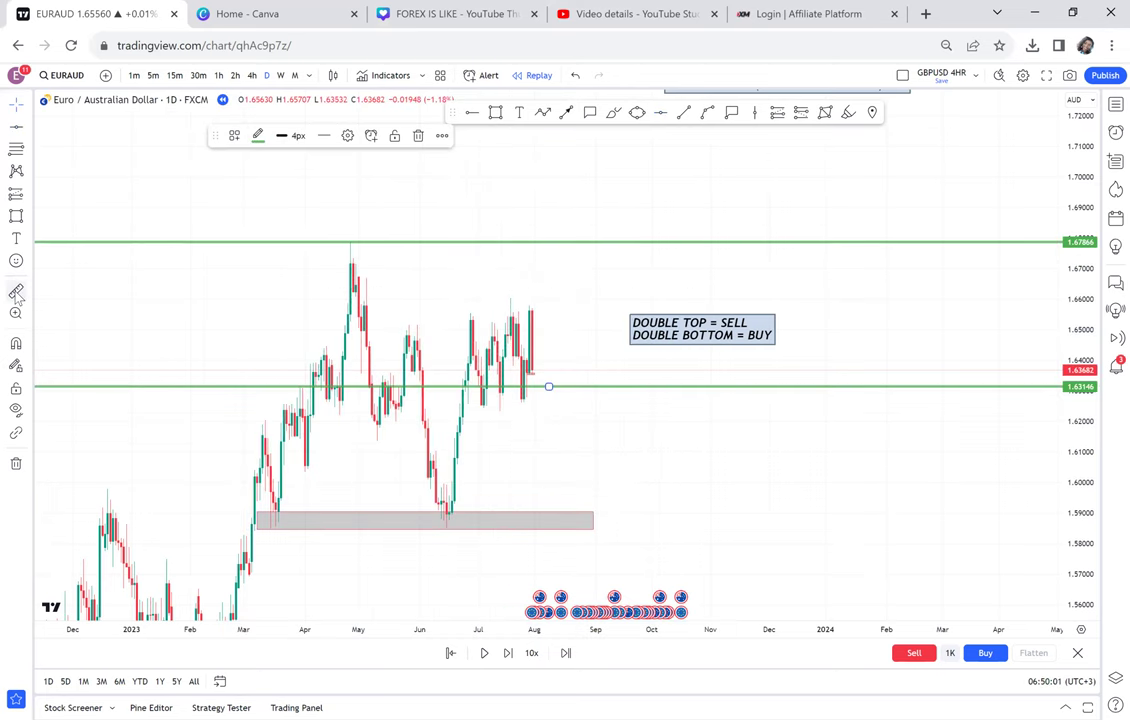
{"action": "left_click", "coordinate": [504, 372]}
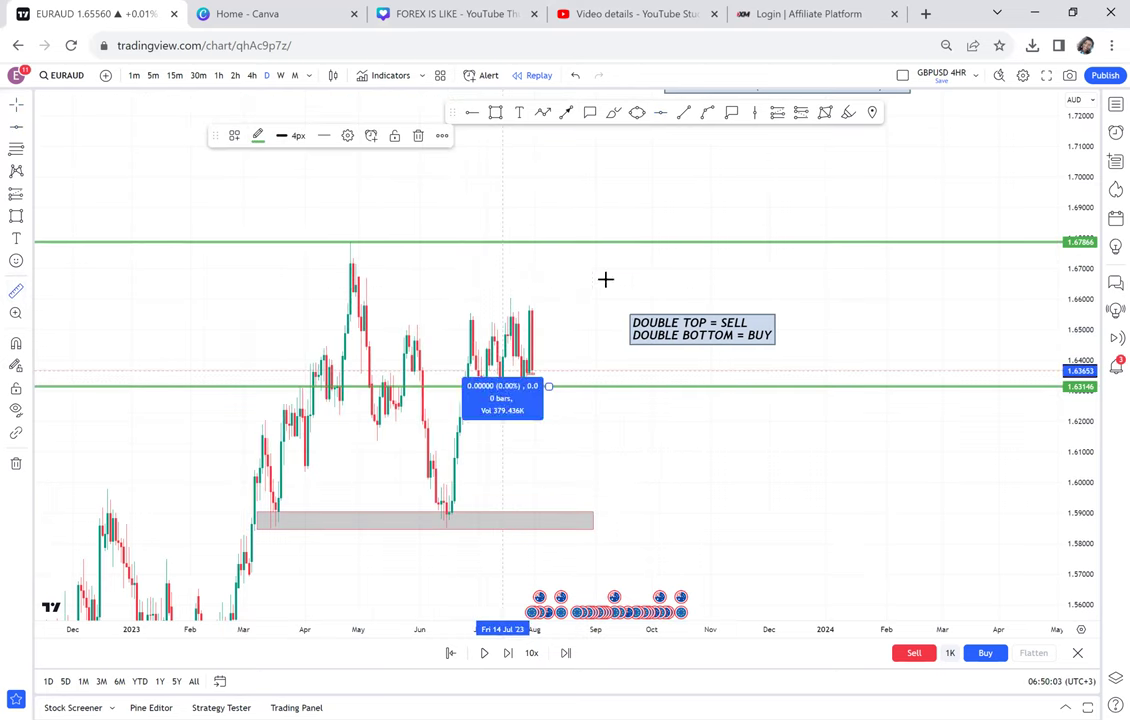
{"action": "left_click", "coordinate": [648, 236]}
- Change the colour of the upper horizontal line at the late-April 2023 high to red
{"action": "left_click", "coordinate": [393, 243]}
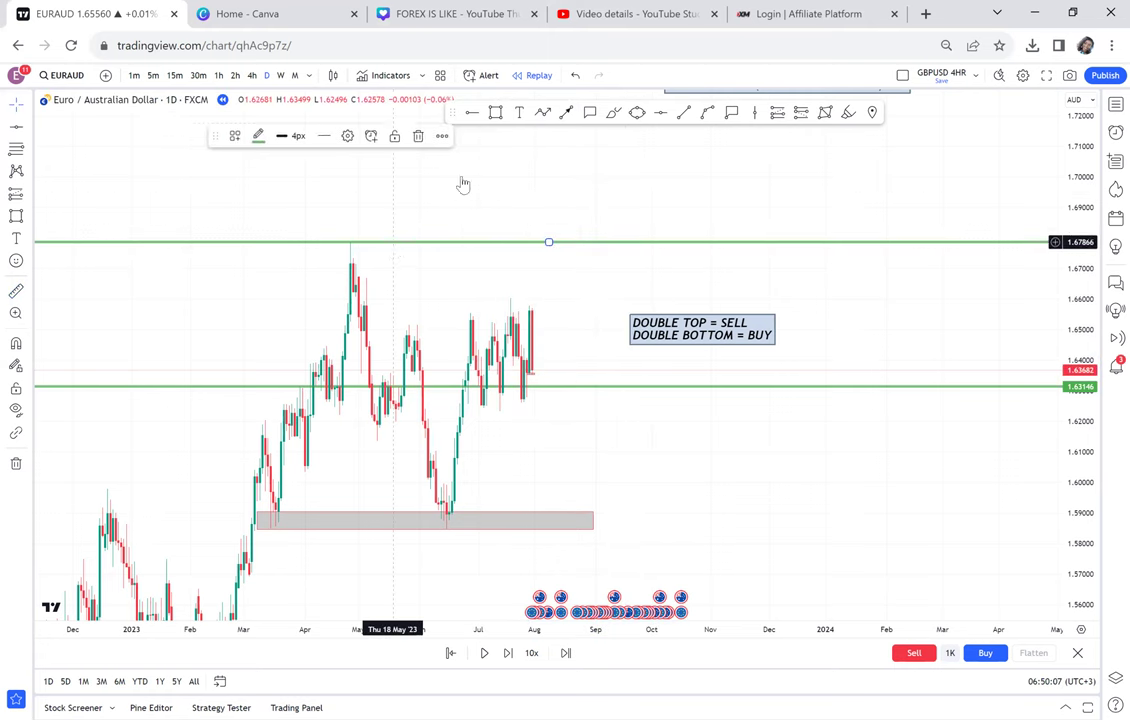
{"action": "left_click", "coordinate": [257, 136]}
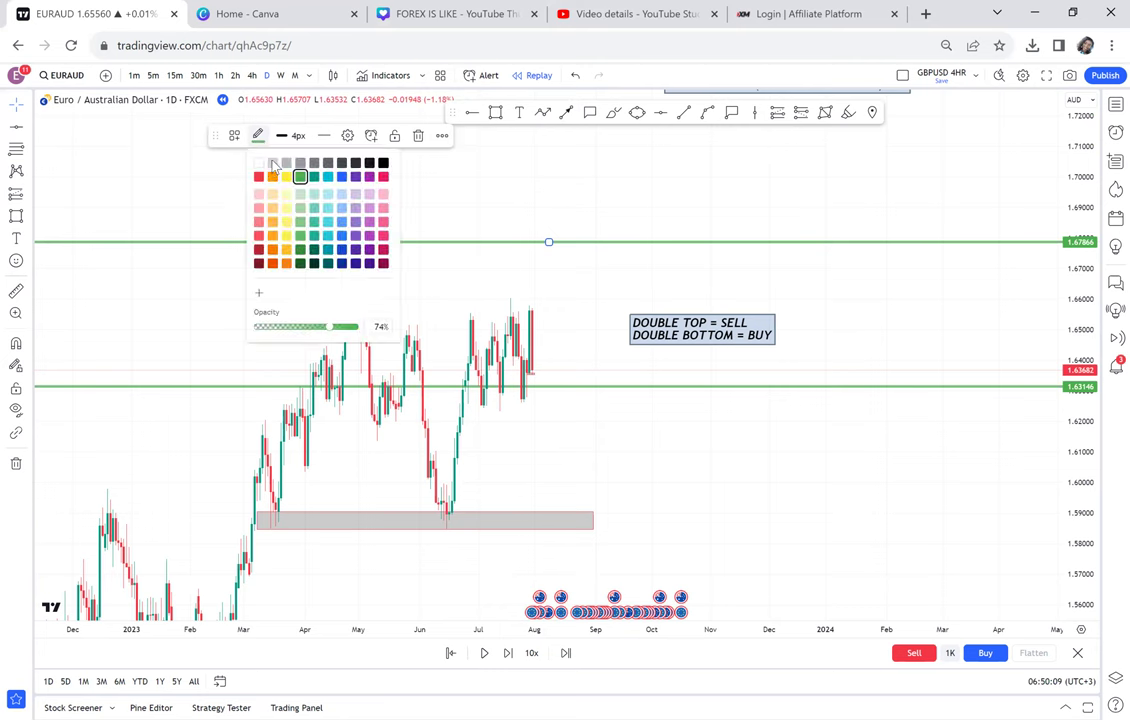
{"action": "left_click", "coordinate": [259, 177]}
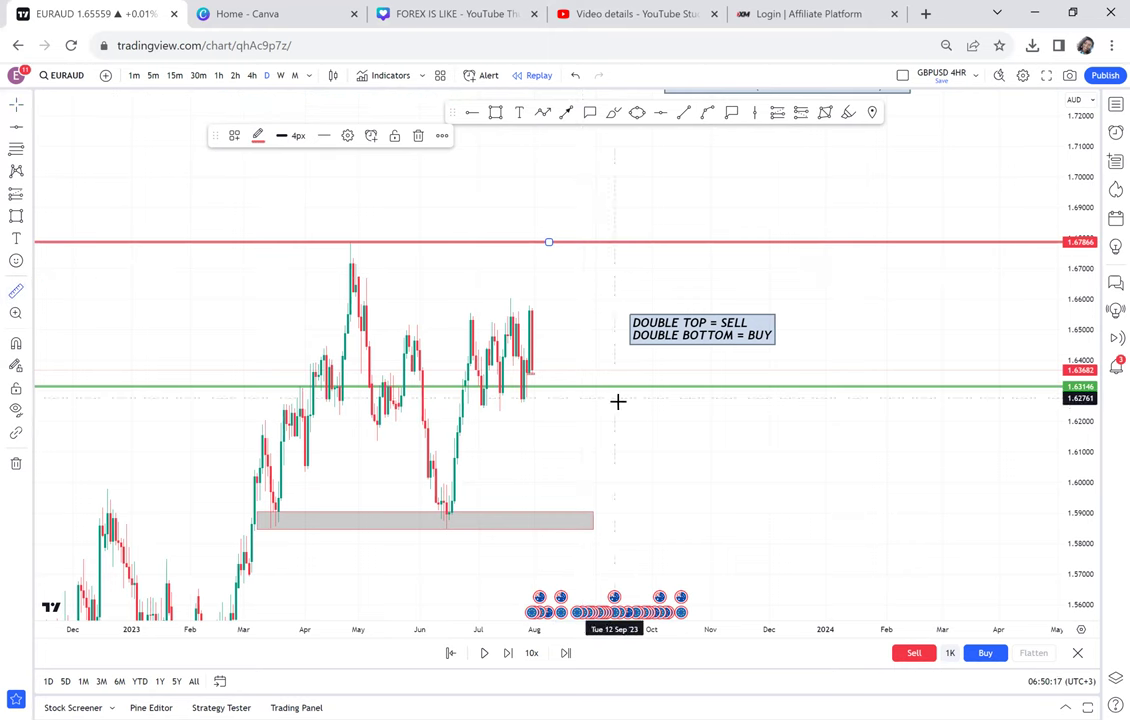
- Measure the price distance from about 1.638 on 14 Aug '23 up to the red horizontal line, then dismiss the measurement
{"action": "left_click", "coordinate": [558, 367]}
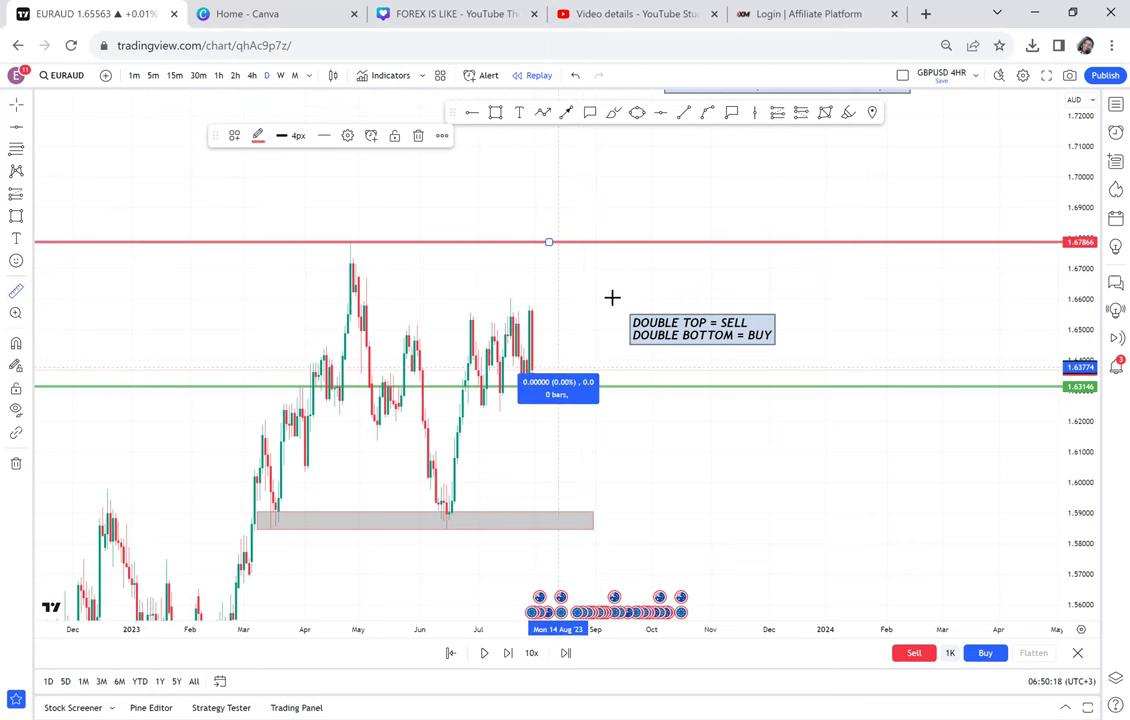
{"action": "left_click", "coordinate": [643, 246]}
{"action": "left_click", "coordinate": [772, 203]}
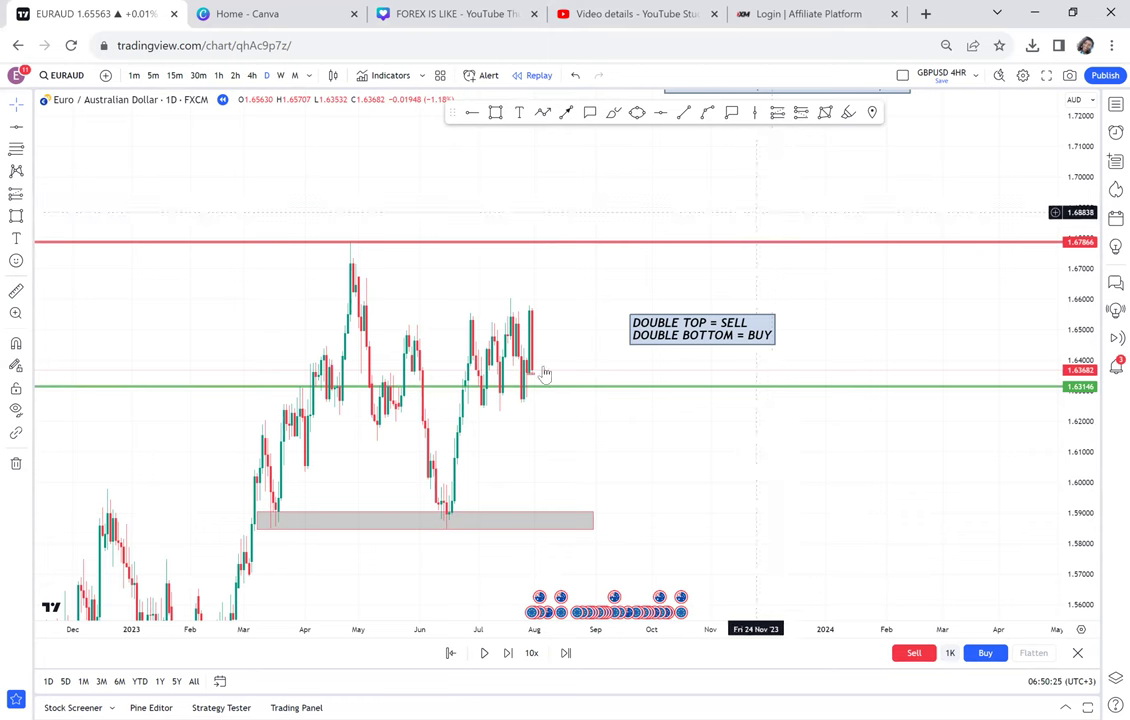
- Delete the "DOUBLE TOP = SELL / DOUBLE BOTTOM = BUY" note and switch the chart to the 4-hour timeframe
{"action": "left_click", "coordinate": [656, 327]}
{"action": "key", "text": "Delete"}
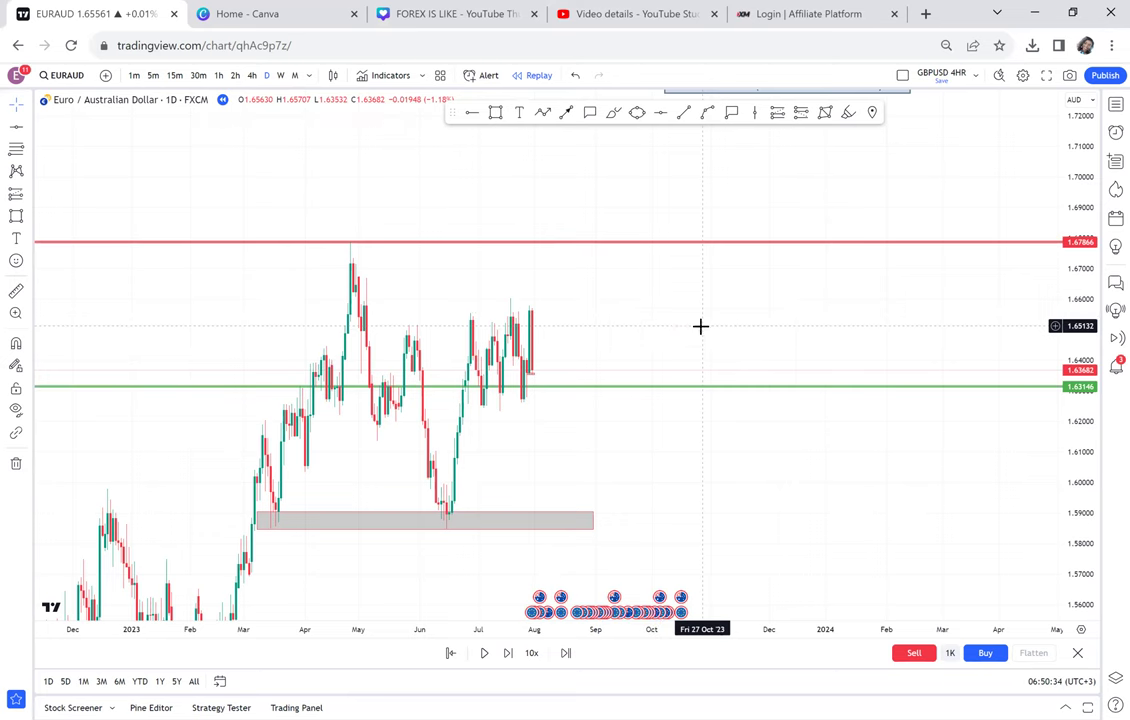
{"action": "left_click", "coordinate": [252, 76]}
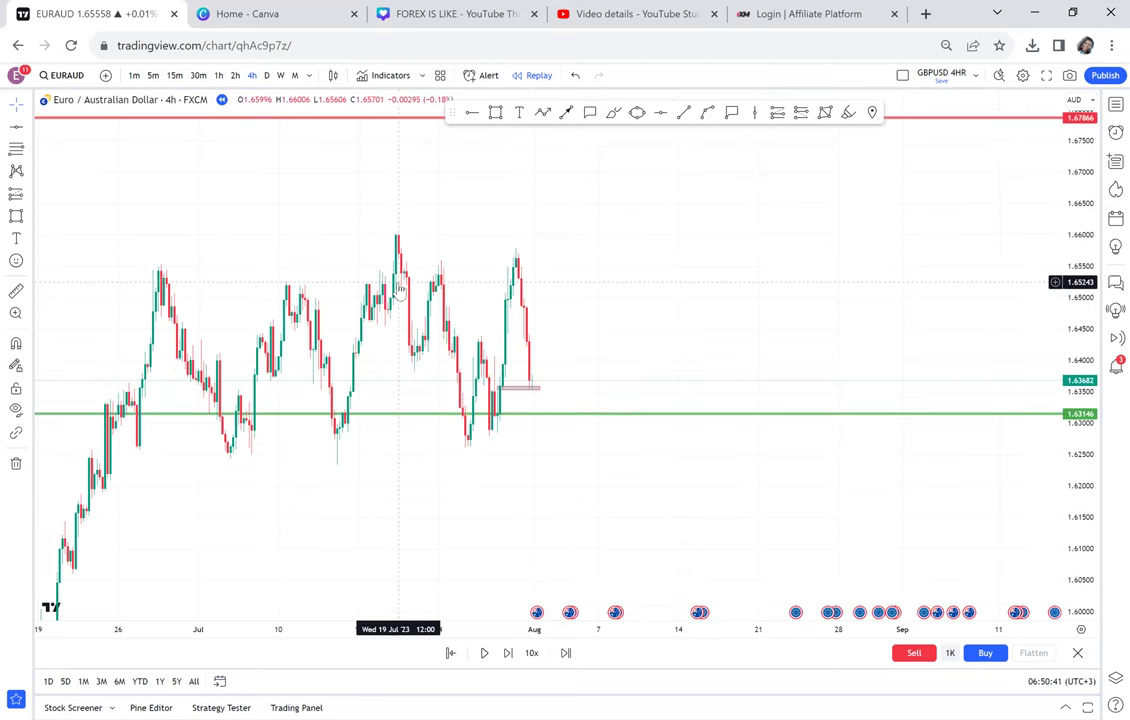
- Draw a rectangle around the July consolidation, about 1.624 to 1.661, from 22 Jun to 15 Aug 2023
{"action": "left_click", "coordinate": [495, 112]}
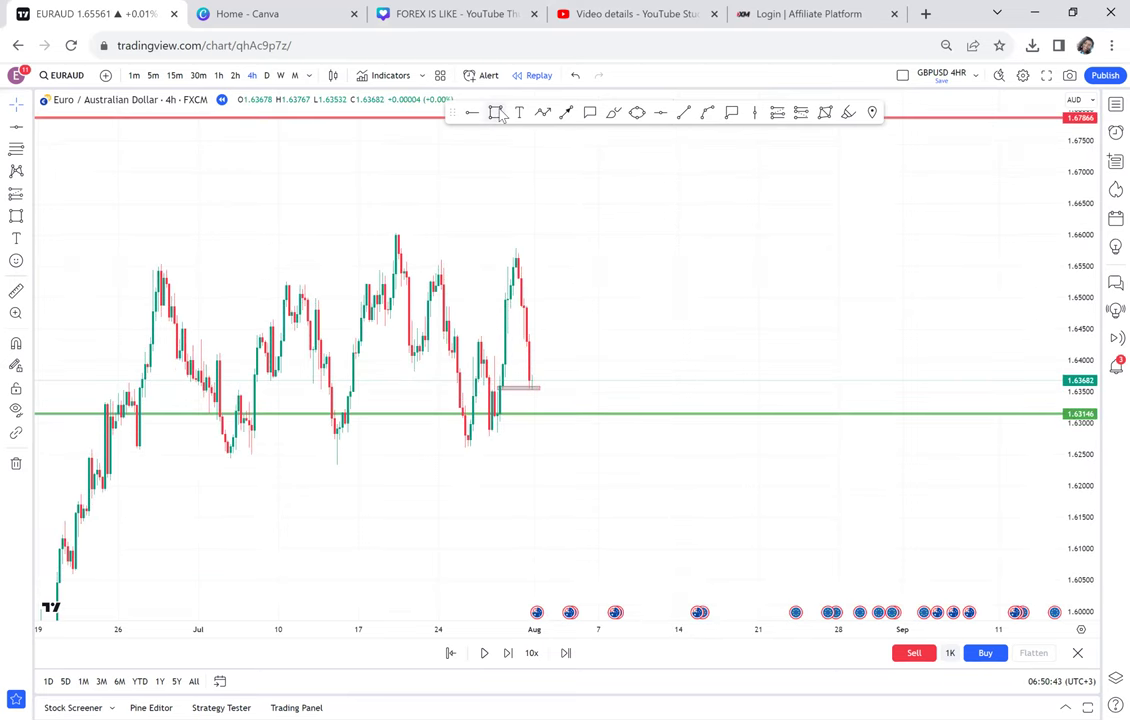
{"action": "left_click", "coordinate": [152, 230]}
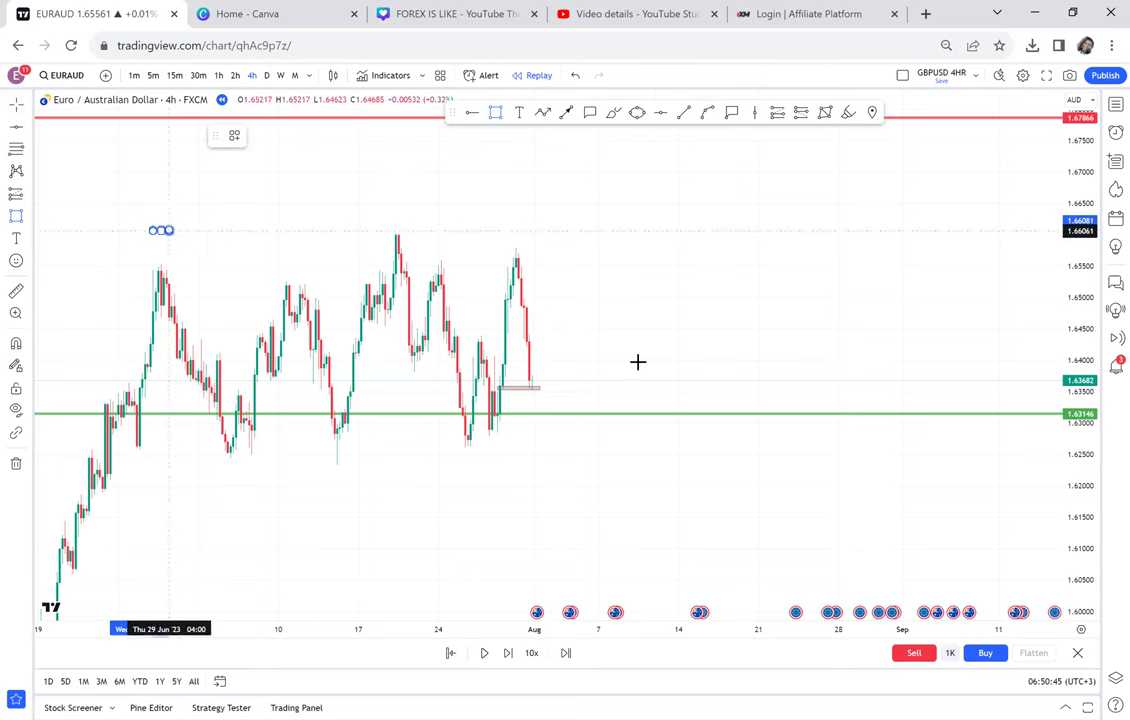
{"action": "left_click", "coordinate": [654, 400]}
{"action": "left_click_drag", "start_coordinate": [675, 450], "coordinate": [705, 470]}
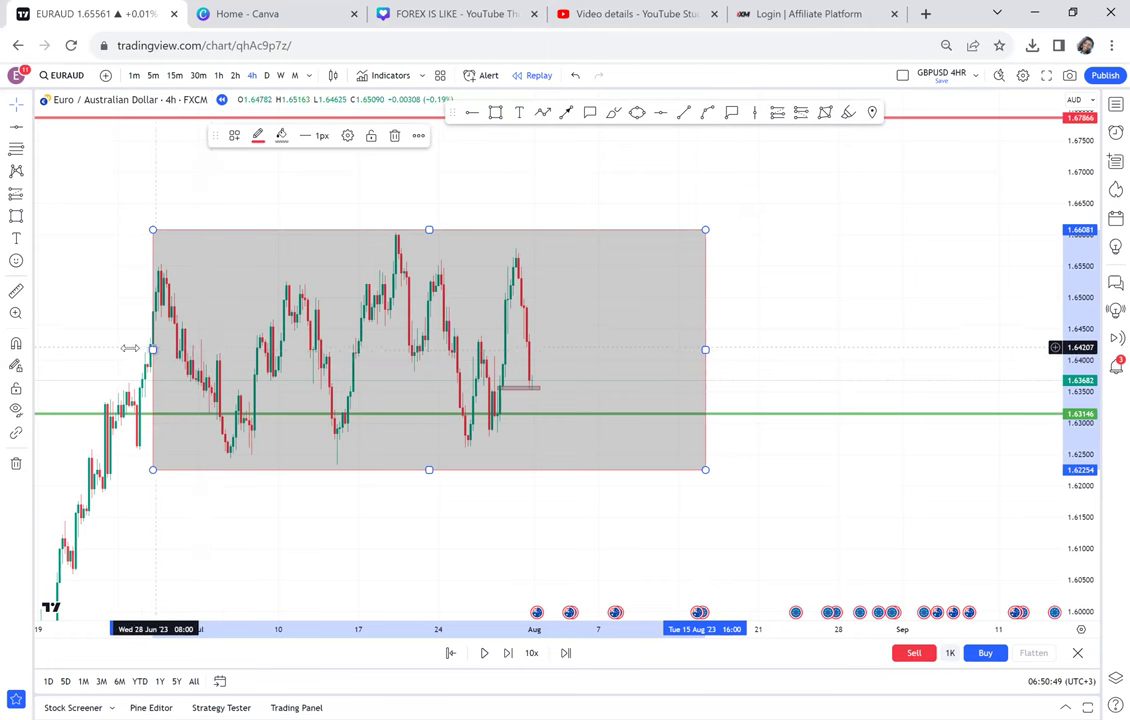
{"action": "left_click_drag", "start_coordinate": [130, 348], "coordinate": [94, 349]}
{"action": "left_click_drag", "start_coordinate": [399, 470], "coordinate": [424, 470]}
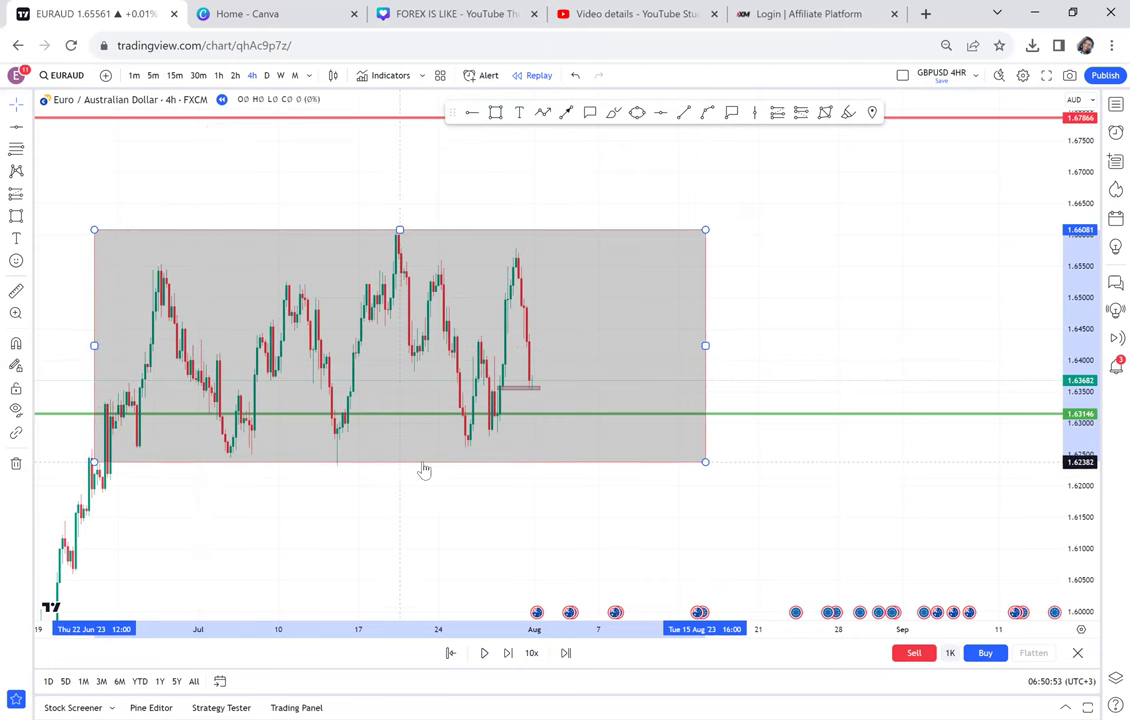
{"action": "left_click", "coordinate": [792, 338]}
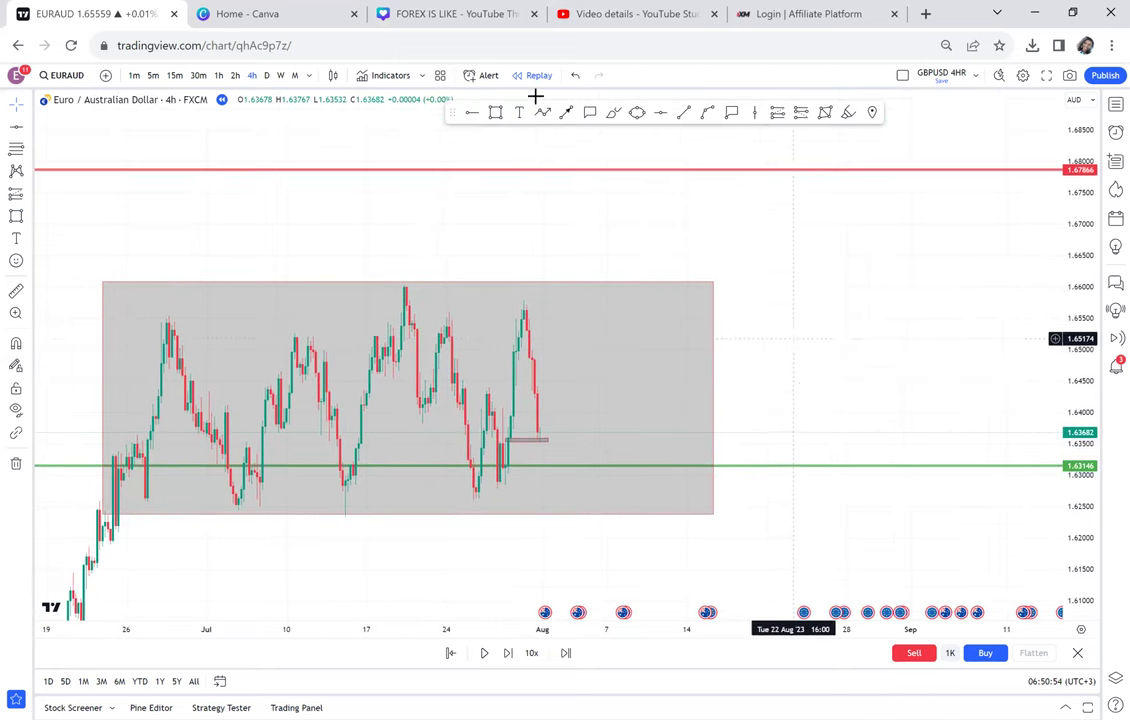
- Draw an upward breakout path from the consolidation rectangle's upper edge to about 1.667, back to the edge, and up to about 1.683
{"action": "left_click", "coordinate": [542, 112]}
{"action": "left_click", "coordinate": [561, 280]}
{"action": "left_click", "coordinate": [588, 243]}
{"action": "left_click", "coordinate": [617, 280]}
{"action": "double_click", "coordinate": [646, 146]}
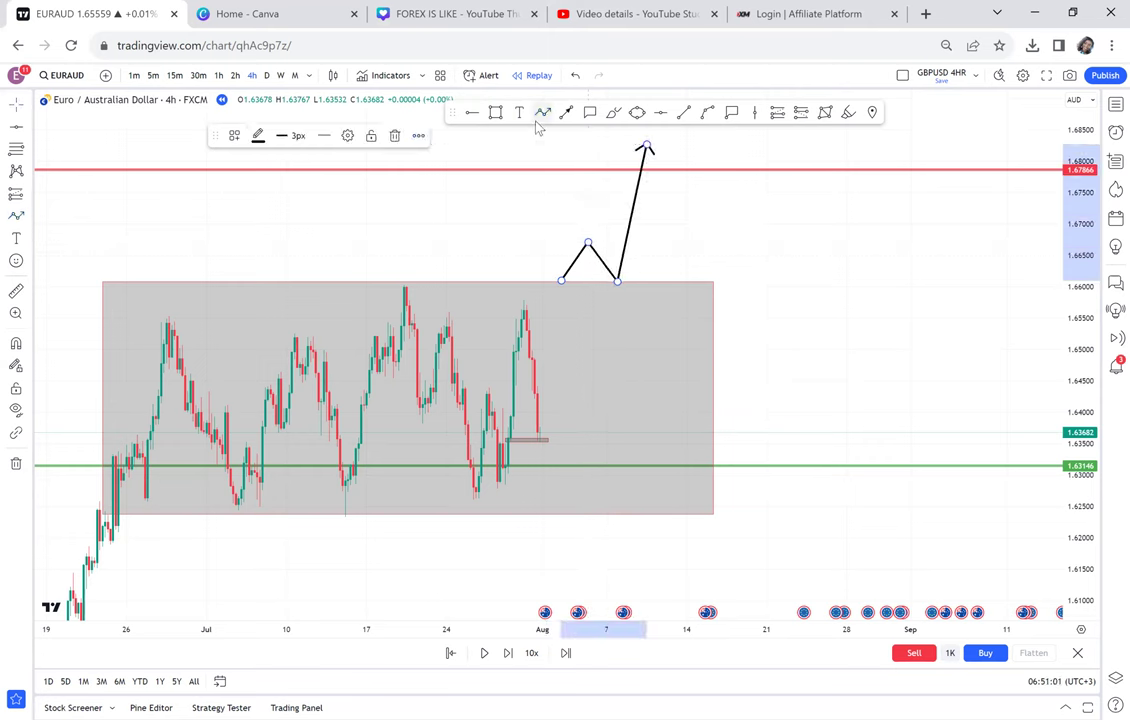
- Draw a downward breakout path from the rectangle's lower edge to about 1.617, back near the edge, and down to about 1.614
{"action": "left_click", "coordinate": [540, 161]}
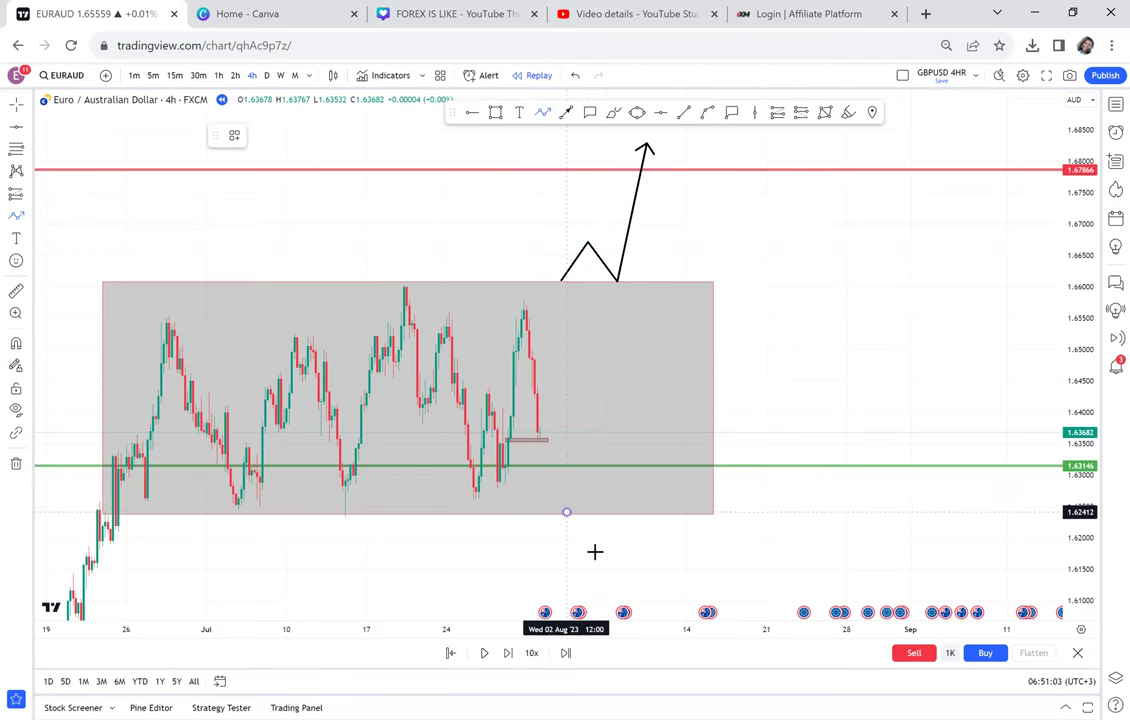
{"action": "left_click", "coordinate": [566, 511]}
{"action": "left_click", "coordinate": [598, 555]}
{"action": "left_click", "coordinate": [633, 519]}
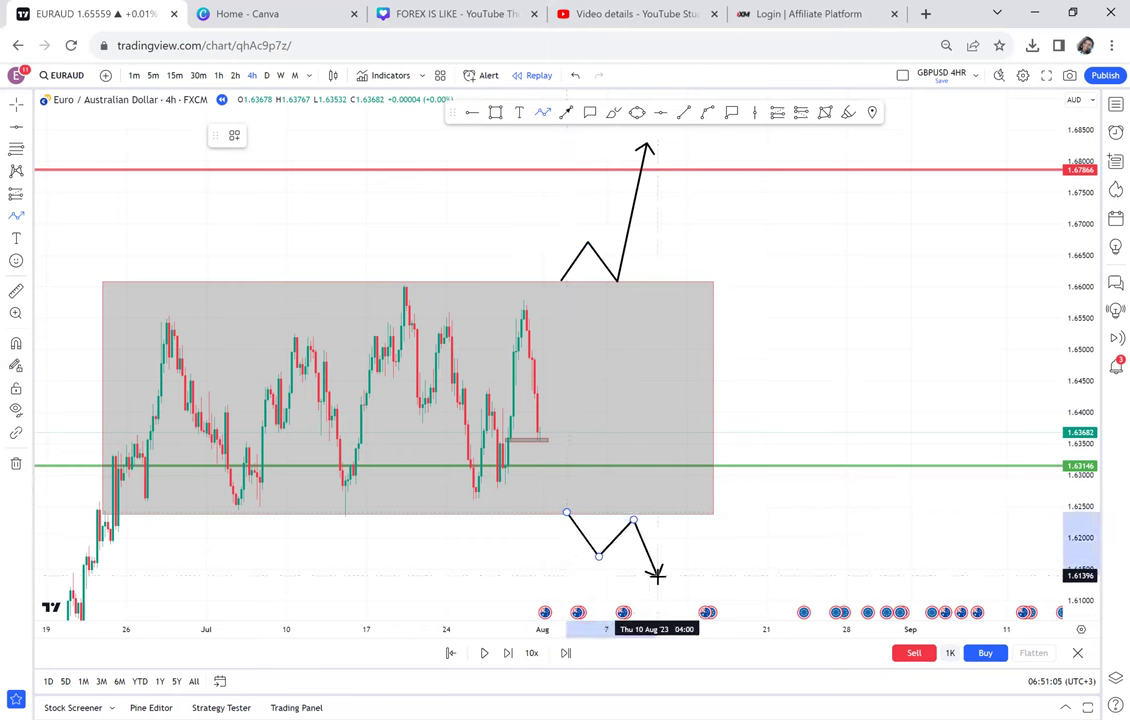
{"action": "double_click", "coordinate": [657, 575]}
{"action": "left_click", "coordinate": [807, 517]}
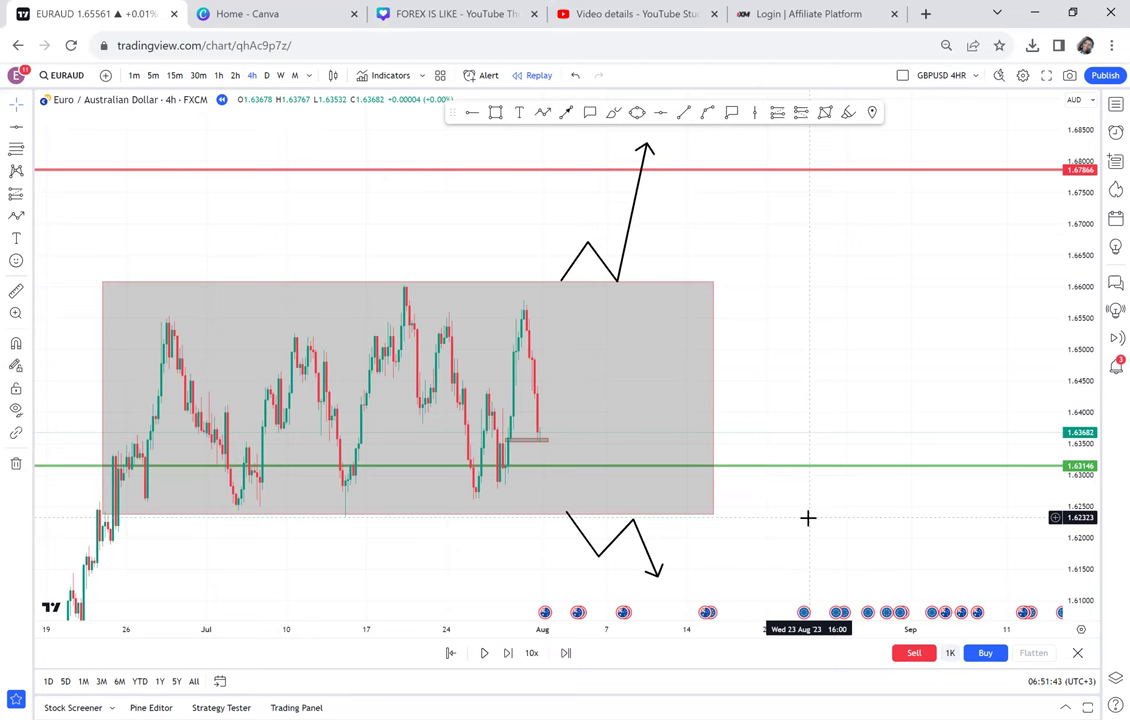
- Delete the thin rectangle beneath the latest candle and the green horizontal line at about 1.631
{"action": "scroll", "coordinate": [592, 424], "scroll_direction": "up", "scroll_amount": 2}
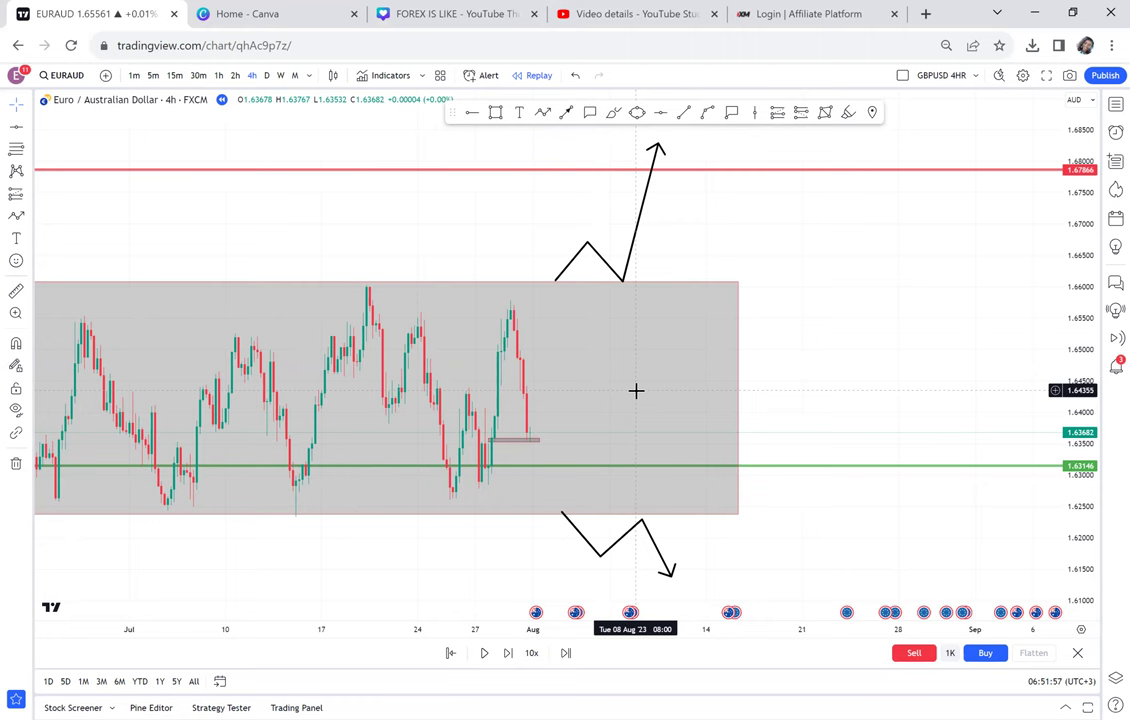
{"action": "left_click", "coordinate": [534, 440]}
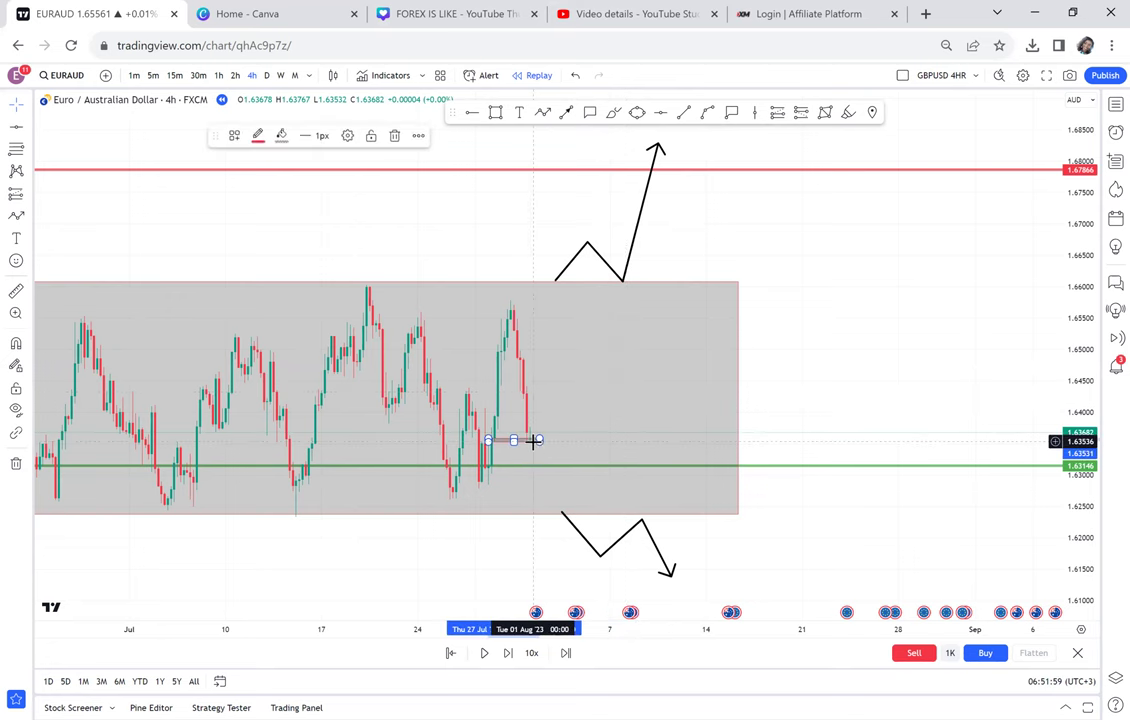
{"action": "key", "text": "Delete"}
{"action": "scroll", "coordinate": [533, 440], "scroll_direction": "up", "scroll_amount": 5}
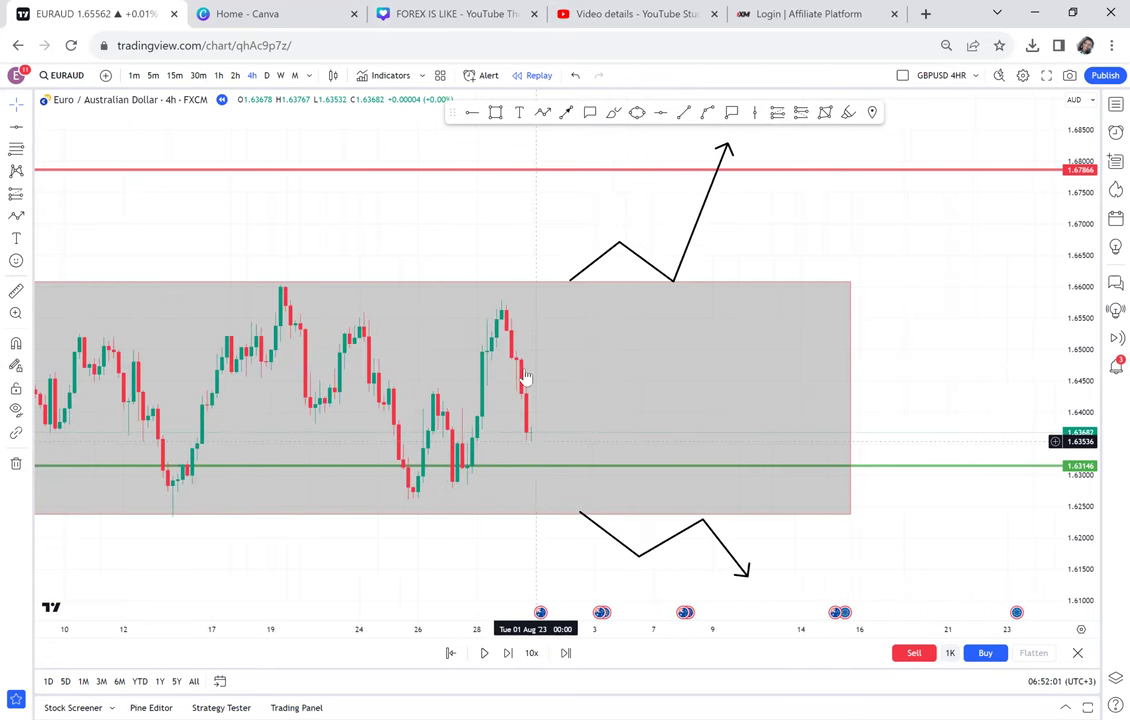
{"action": "left_click", "coordinate": [534, 475]}
{"action": "key", "text": "Delete"}
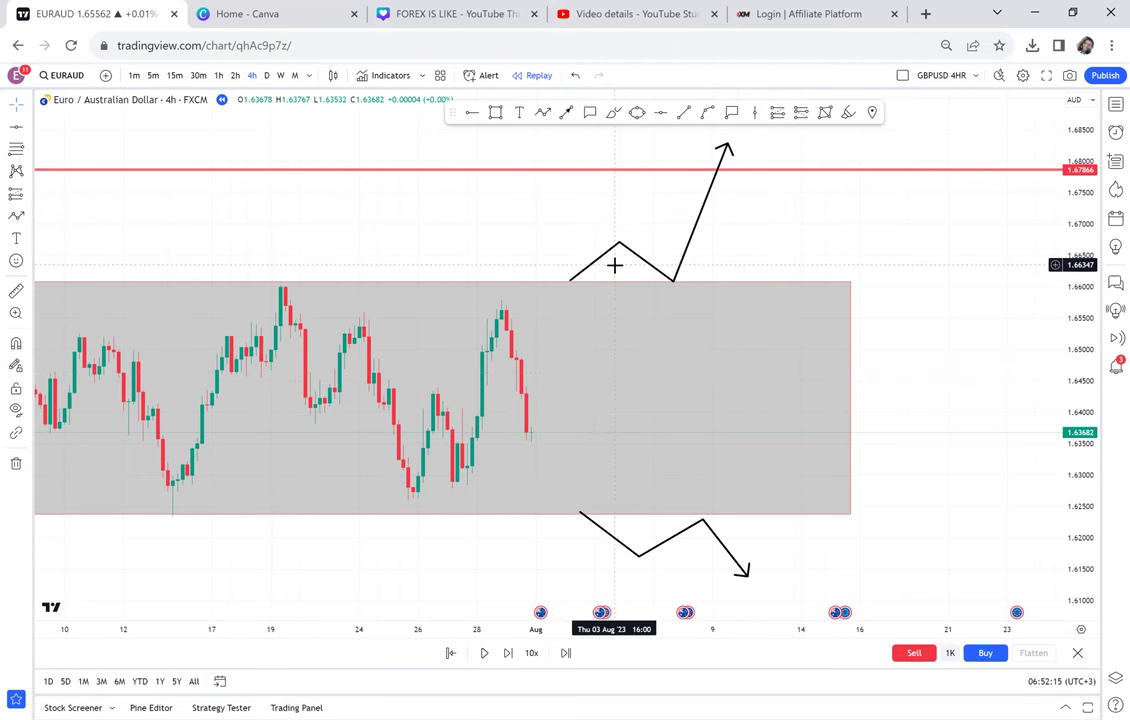
- On the 1-hour timeframe, draw a thin rectangle zone at about 1.6353 to 1.6364, from 27 Jul to 1 Aug 2023
{"action": "left_click", "coordinate": [218, 76]}
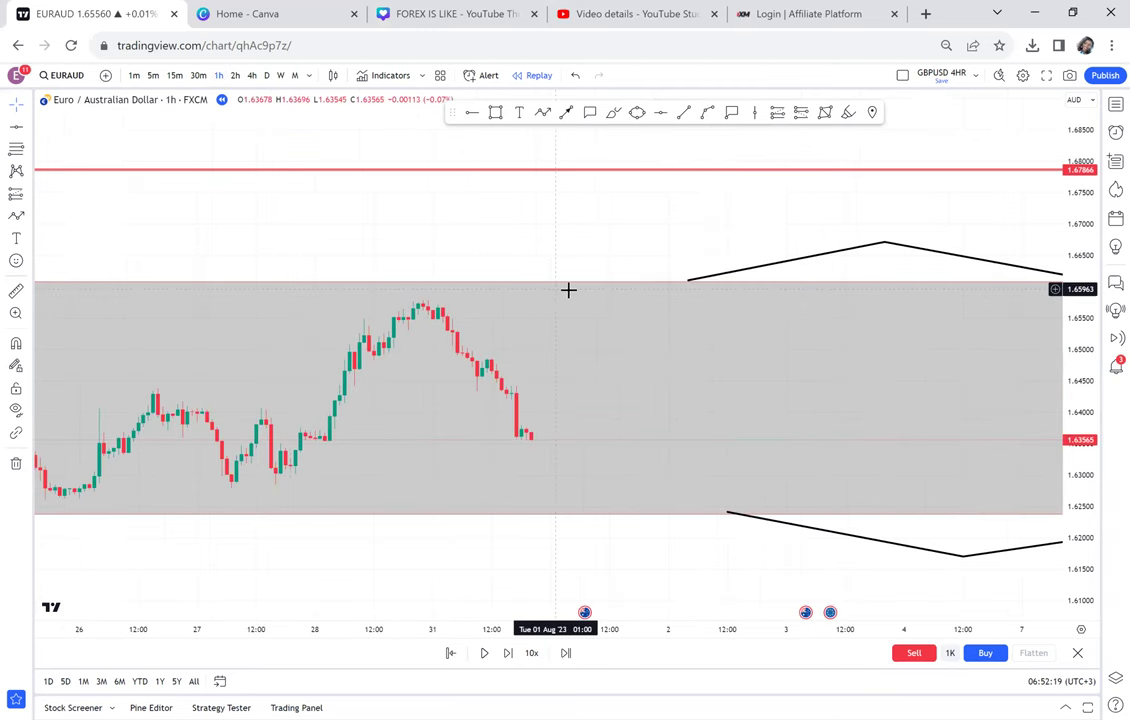
{"action": "scroll", "coordinate": [721, 307], "scroll_direction": "down", "scroll_amount": 3}
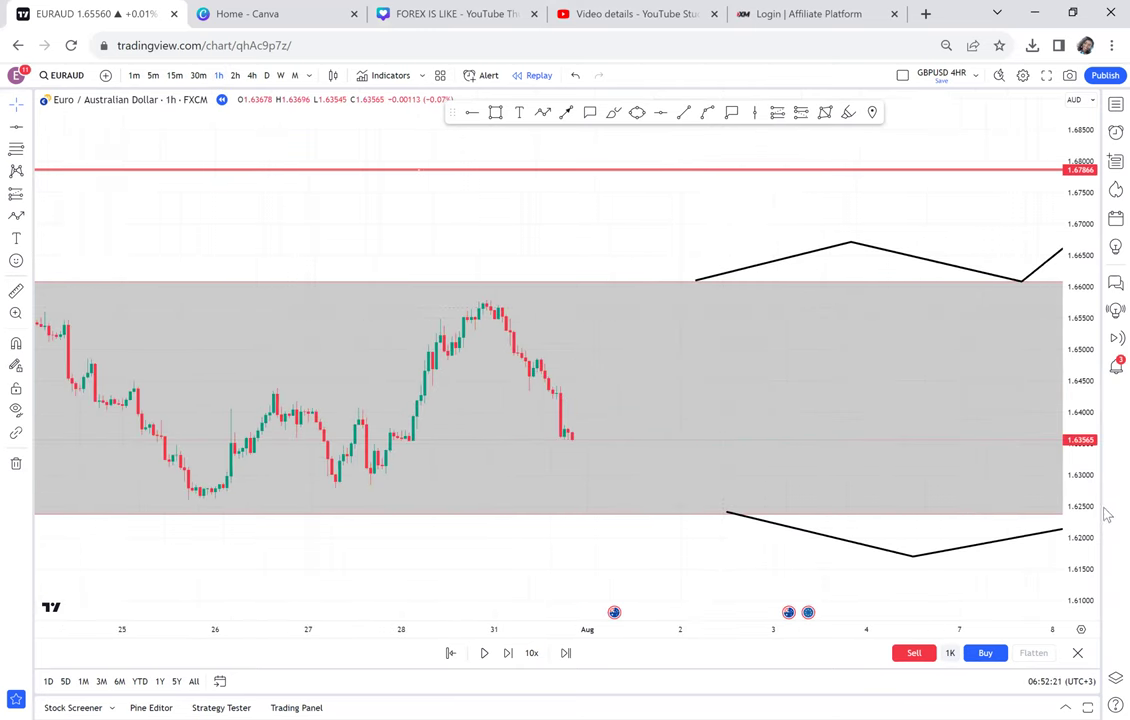
{"action": "left_click_drag", "start_coordinate": [1064, 525], "coordinate": [986, 401]}
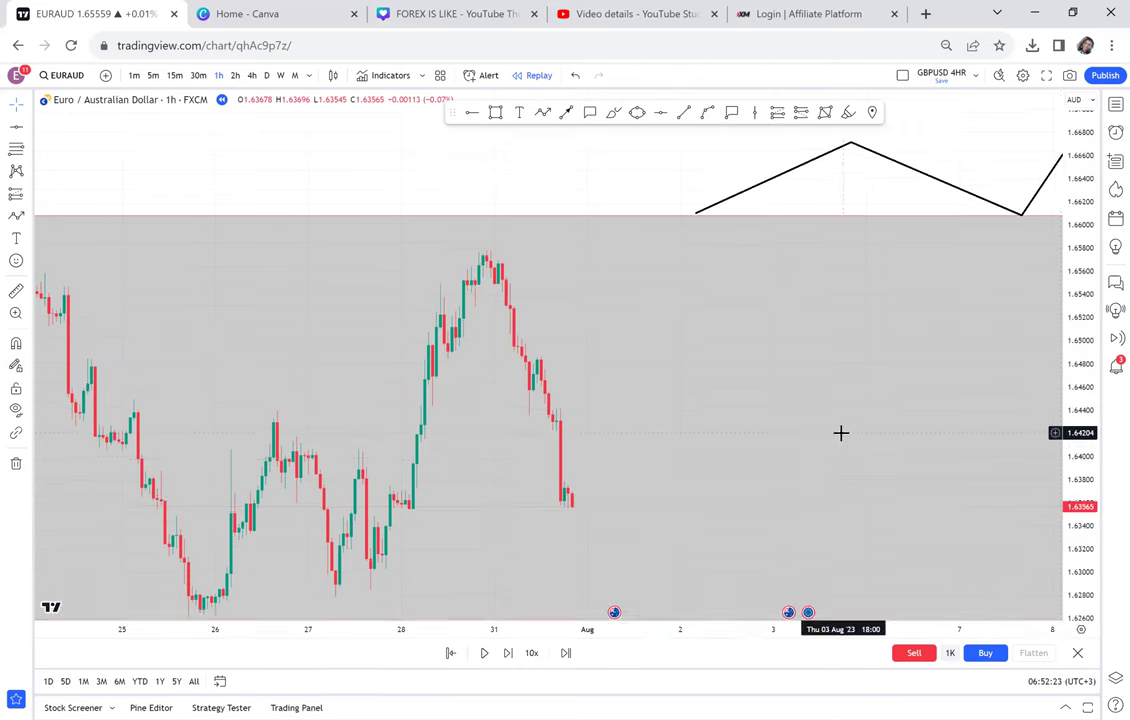
{"action": "scroll", "coordinate": [840, 432], "scroll_direction": "down", "scroll_amount": 2}
{"action": "left_click_drag", "start_coordinate": [840, 432], "coordinate": [923, 322]}
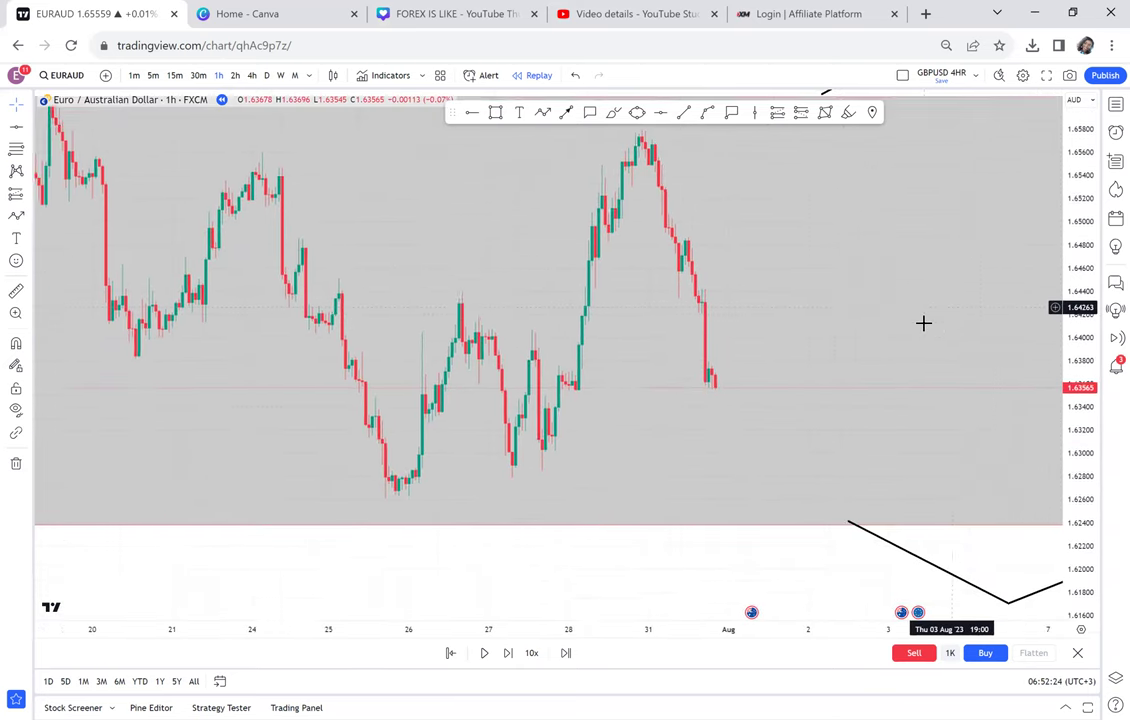
{"action": "scroll", "coordinate": [923, 322], "scroll_direction": "up", "scroll_amount": 3}
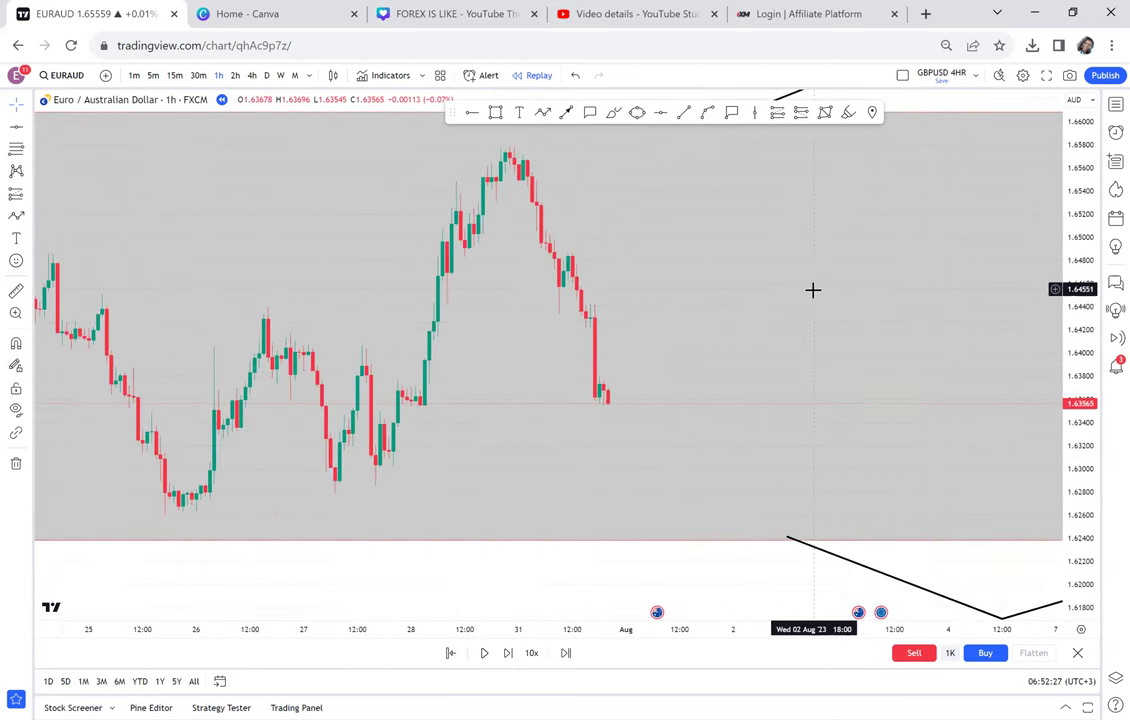
{"action": "left_click_drag", "start_coordinate": [784, 340], "coordinate": [763, 386]}
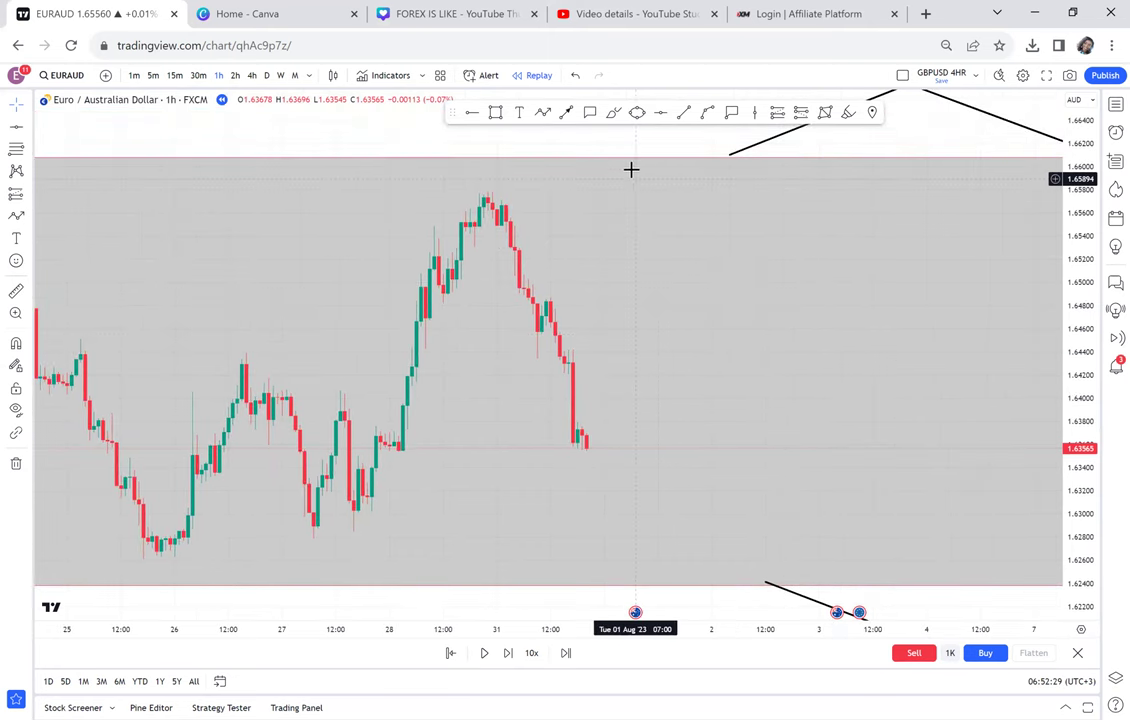
{"action": "left_click", "coordinate": [497, 113]}
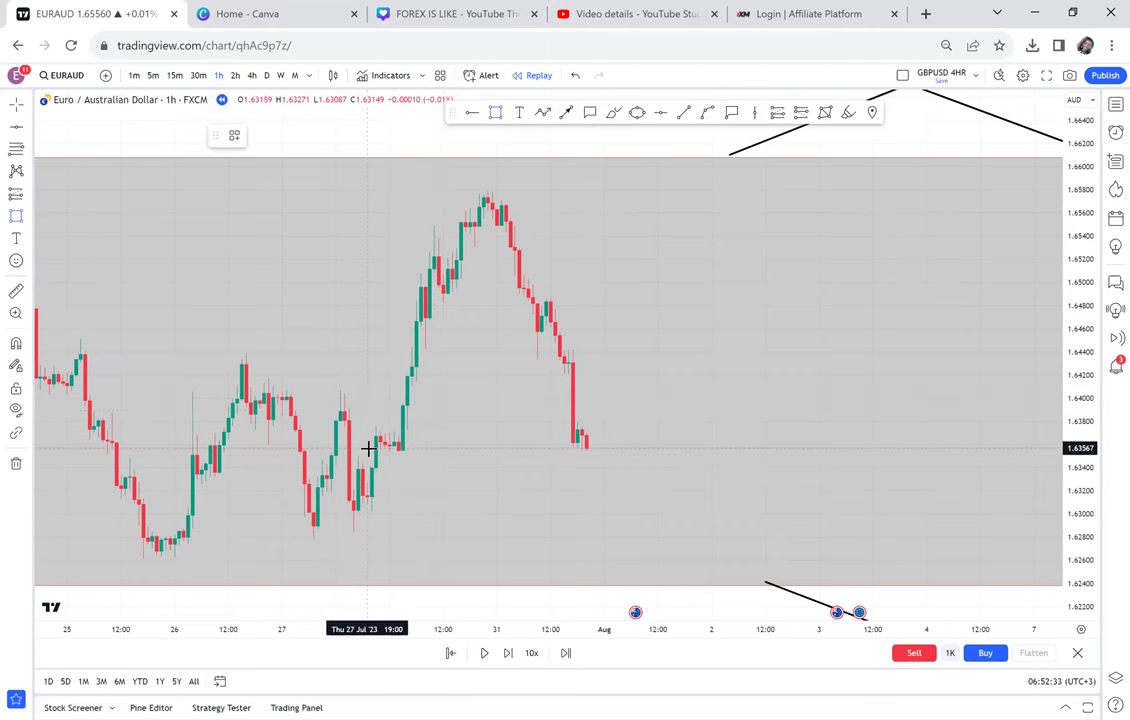
{"action": "left_click_drag", "start_coordinate": [368, 450], "coordinate": [614, 455]}
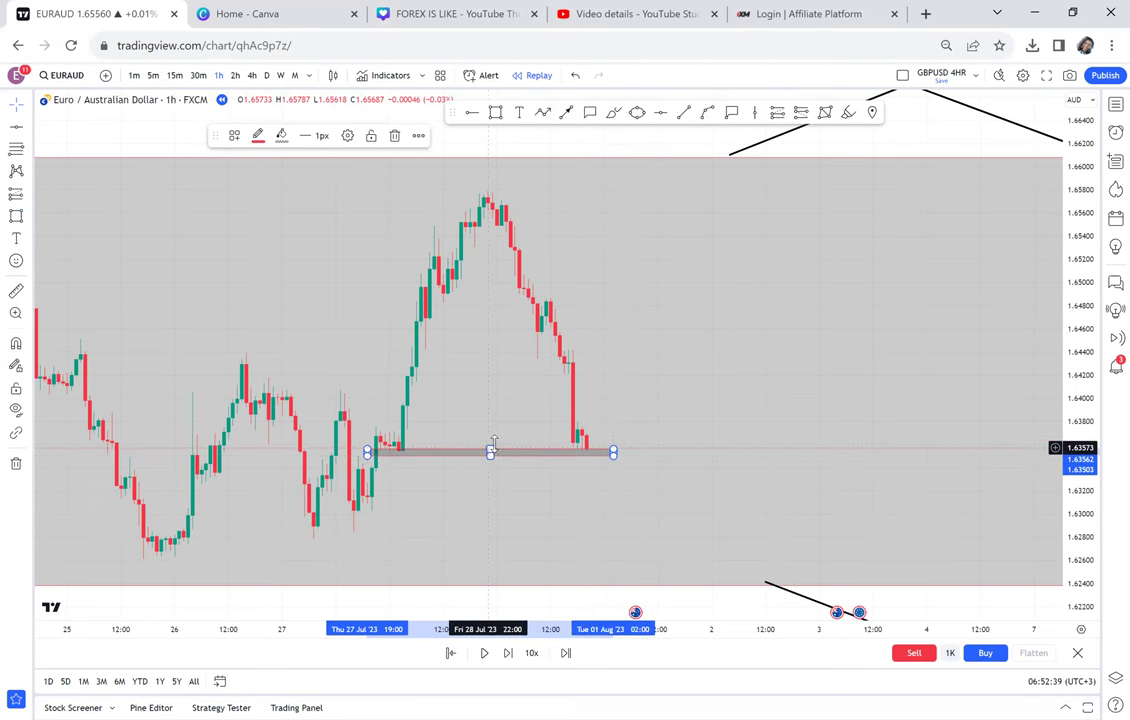
{"action": "left_click_drag", "start_coordinate": [490, 450], "coordinate": [491, 451]}
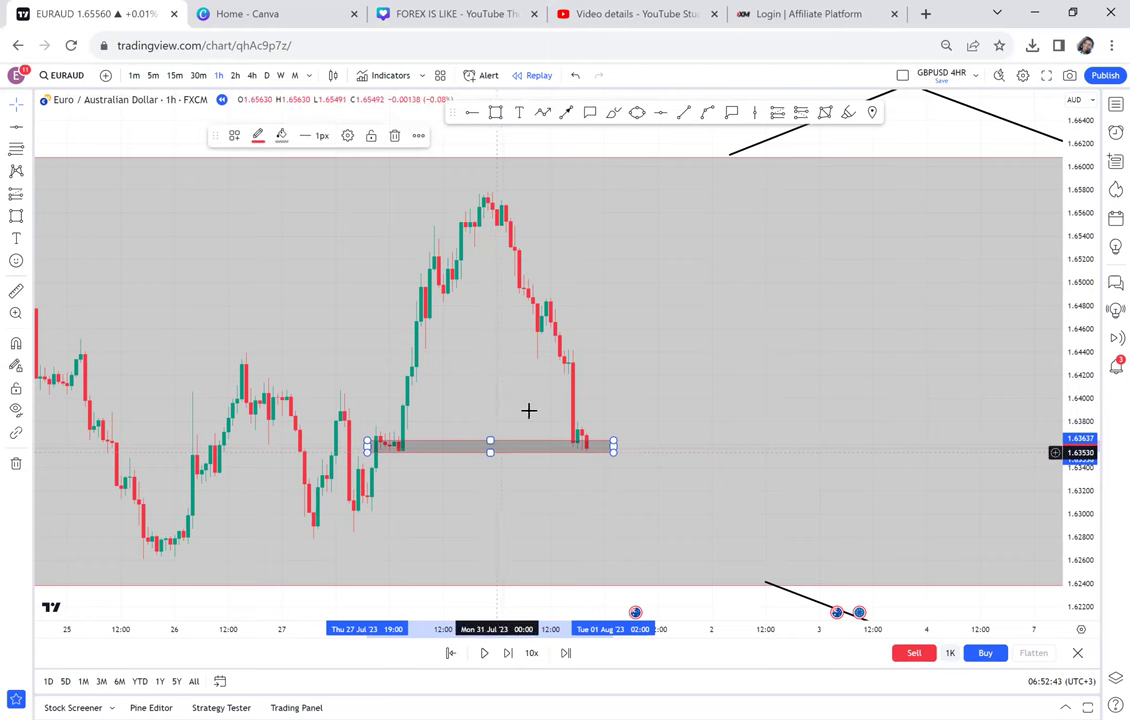
- Draw an ellipse around the 28 Jul base candles inside the thin zone, at about 1.6346 to 1.6365
{"action": "left_click", "coordinate": [637, 112]}
{"action": "left_click", "coordinate": [387, 461]}
{"action": "left_click", "coordinate": [418, 438]}
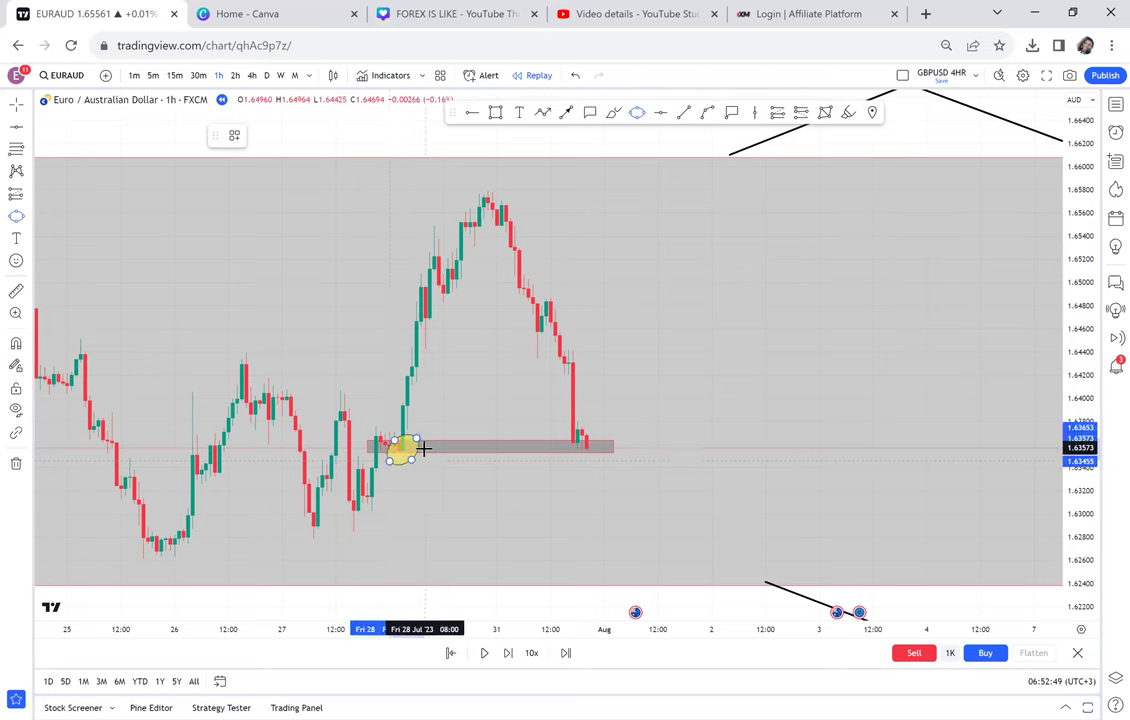
{"action": "left_click", "coordinate": [424, 449]}
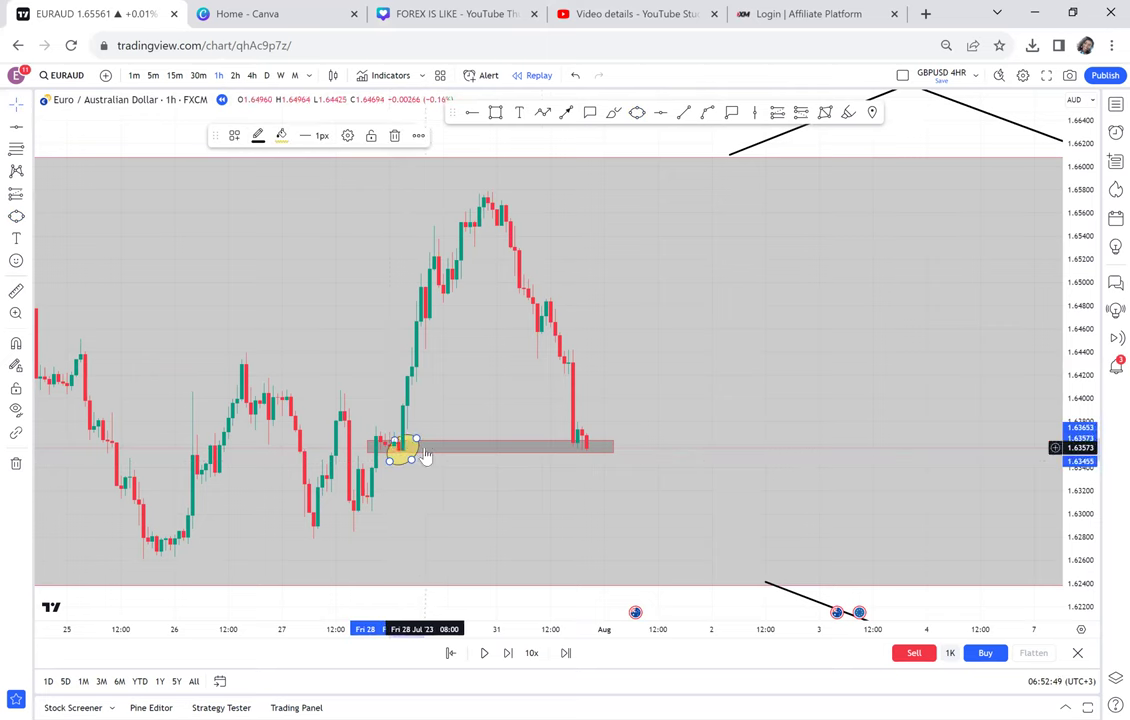
- Draw a second ellipse around the latest candles at the zone's right end, at about 1.6353 to 1.6375
{"action": "left_click", "coordinate": [638, 113]}
{"action": "left_click", "coordinate": [564, 453]}
{"action": "left_click", "coordinate": [600, 429]}
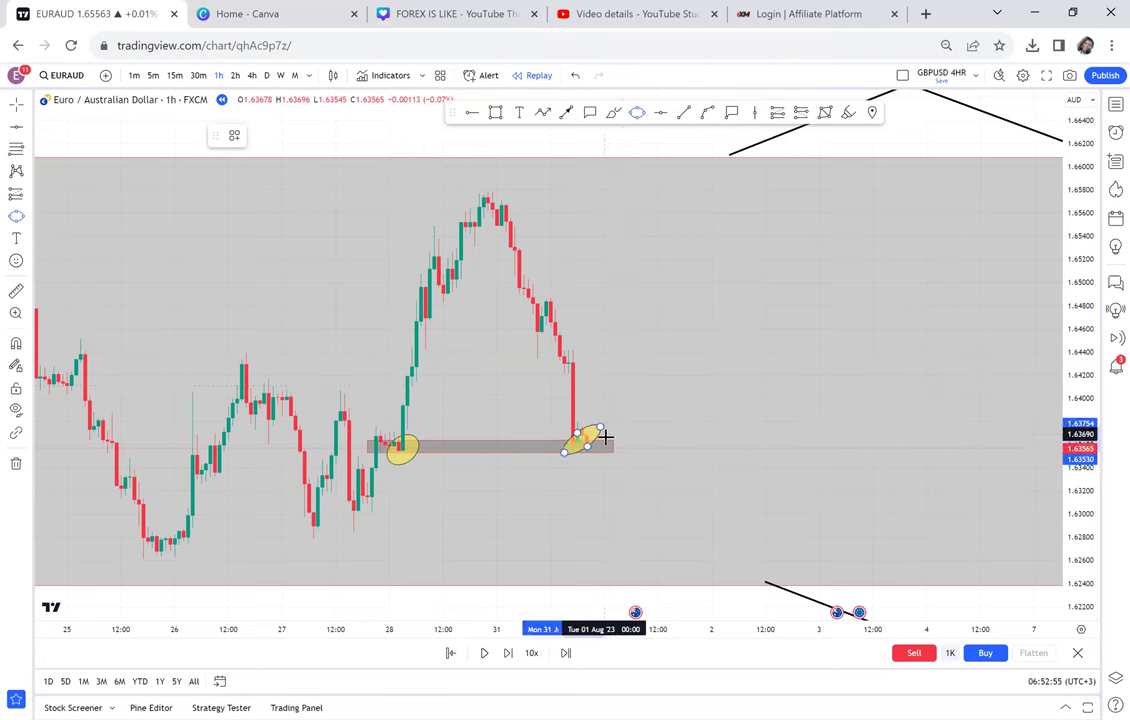
{"action": "left_click", "coordinate": [607, 440]}
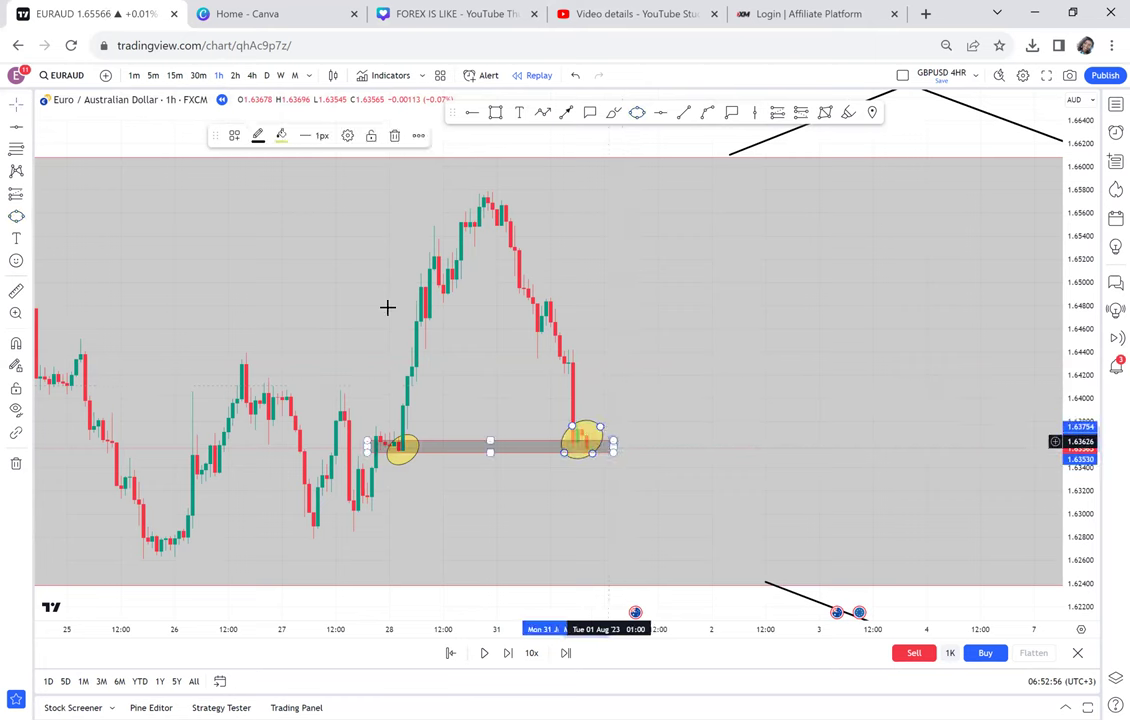
- Compare the marked area on the 4-hour timeframe, return to 1-hour, and delete the ellipse around the latest candles
{"action": "left_click", "coordinate": [252, 76]}
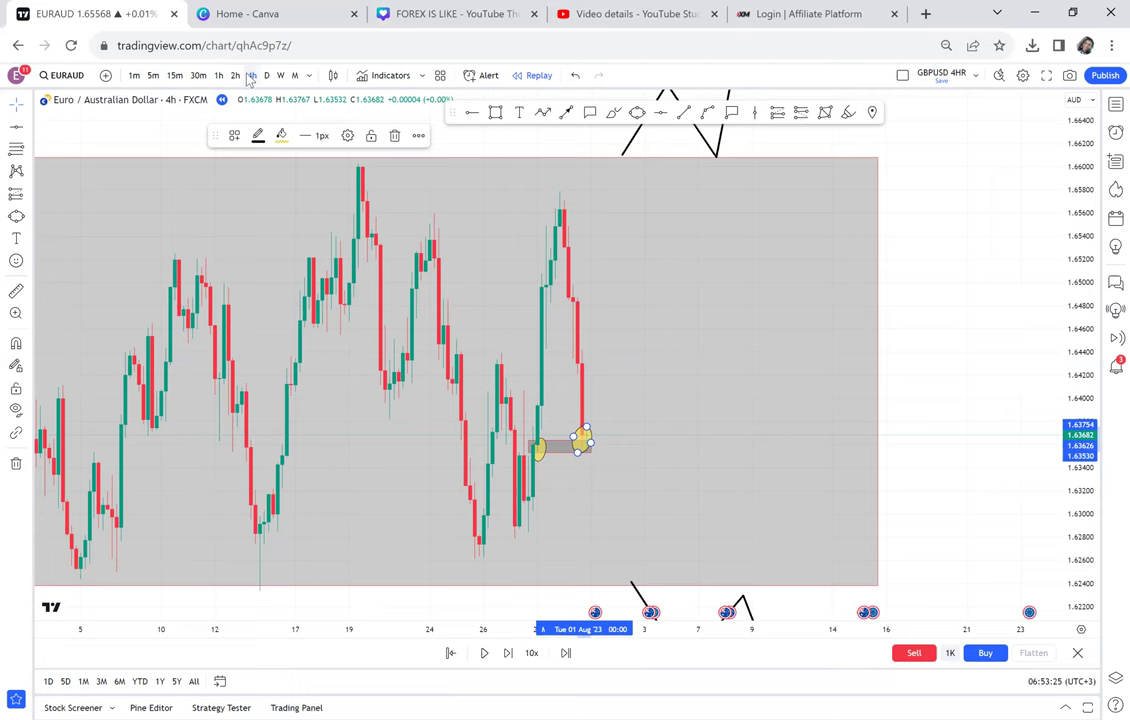
{"action": "left_click", "coordinate": [218, 75]}
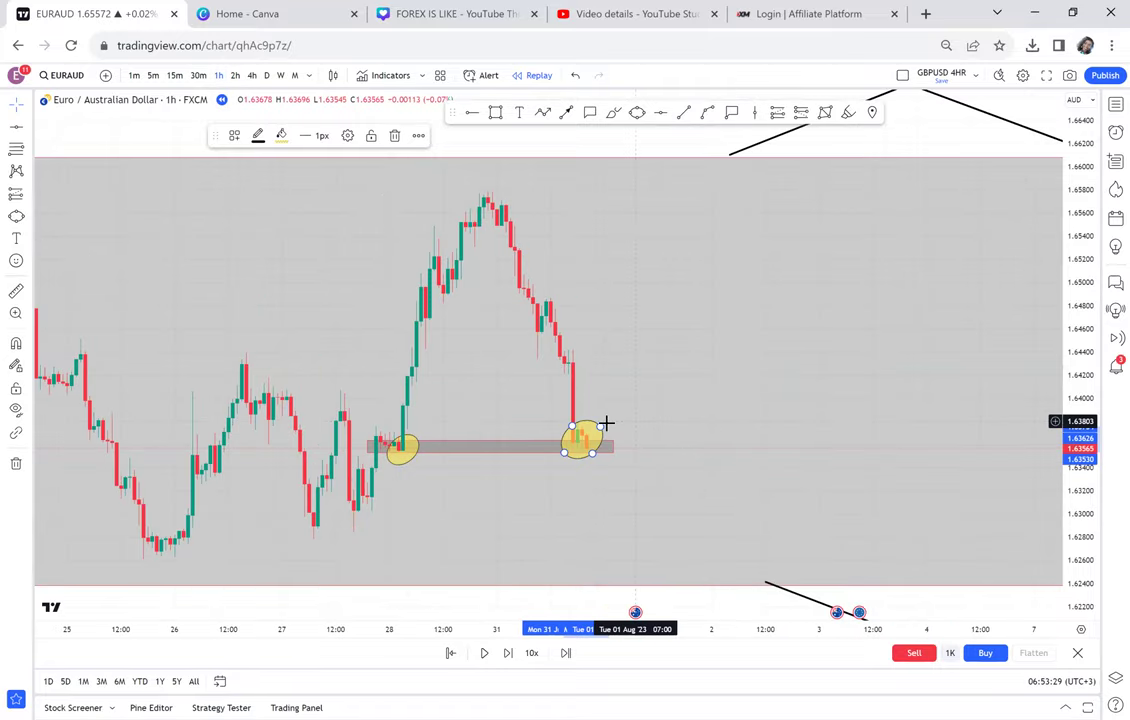
{"action": "key", "text": "Delete"}
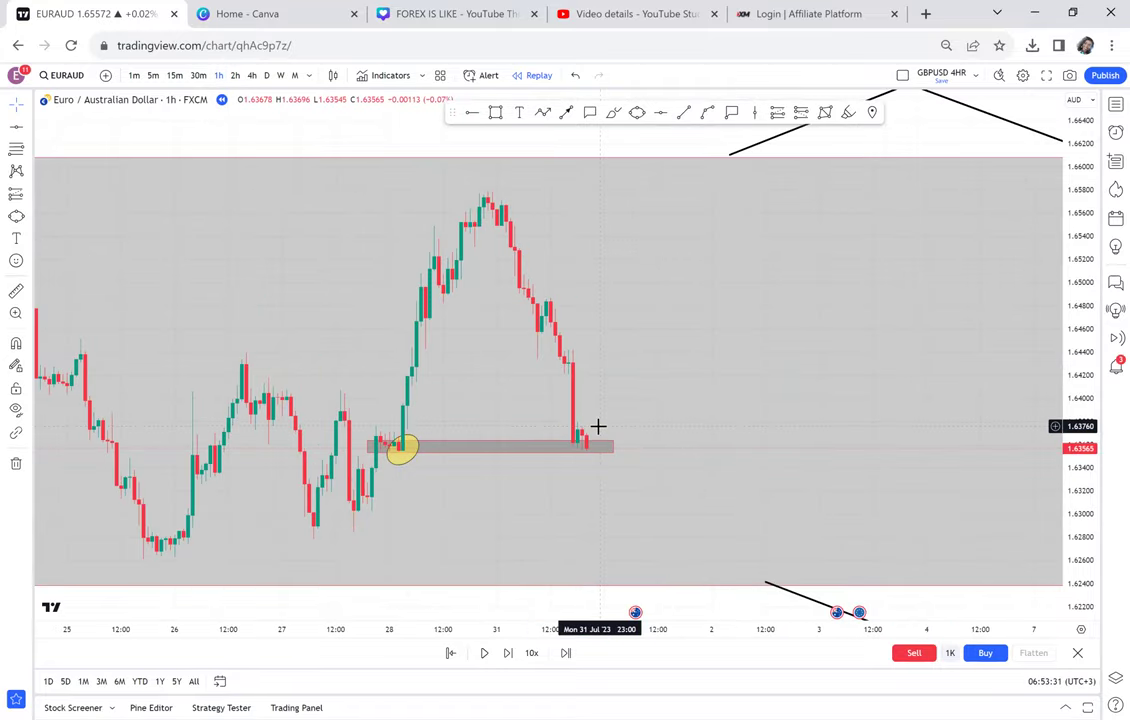
- Add a callout reading "CRB" just above the zone, pointing at the latest candles
{"action": "scroll", "coordinate": [598, 428], "scroll_direction": "up", "scroll_amount": 3}
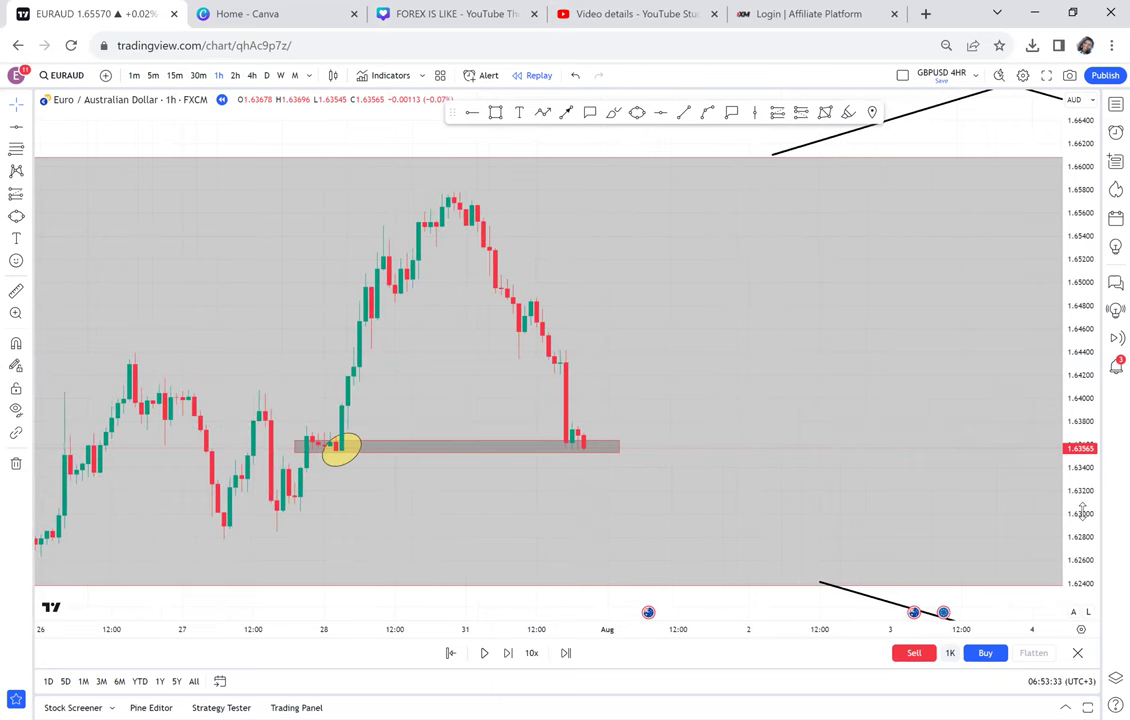
{"action": "left_click_drag", "start_coordinate": [1053, 460], "coordinate": [1053, 422]}
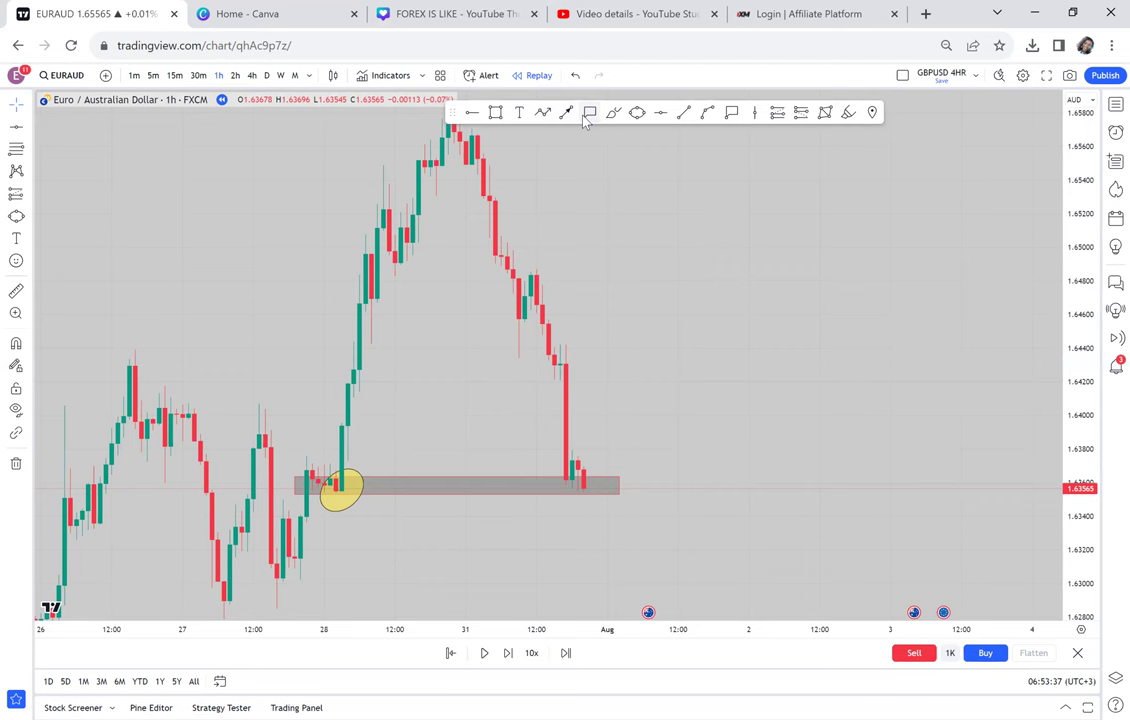
{"action": "left_click", "coordinate": [590, 112]}
{"action": "left_click", "coordinate": [590, 467]}
{"action": "type", "text": "cRB"}
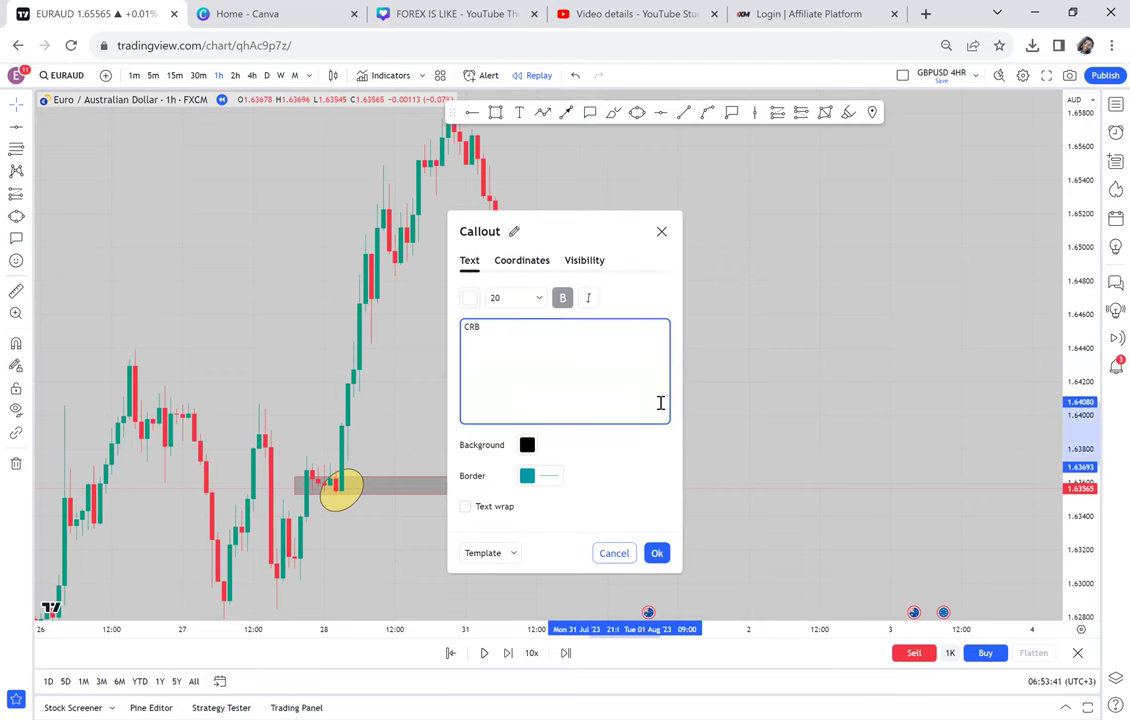
{"action": "left_click", "coordinate": [759, 384]}
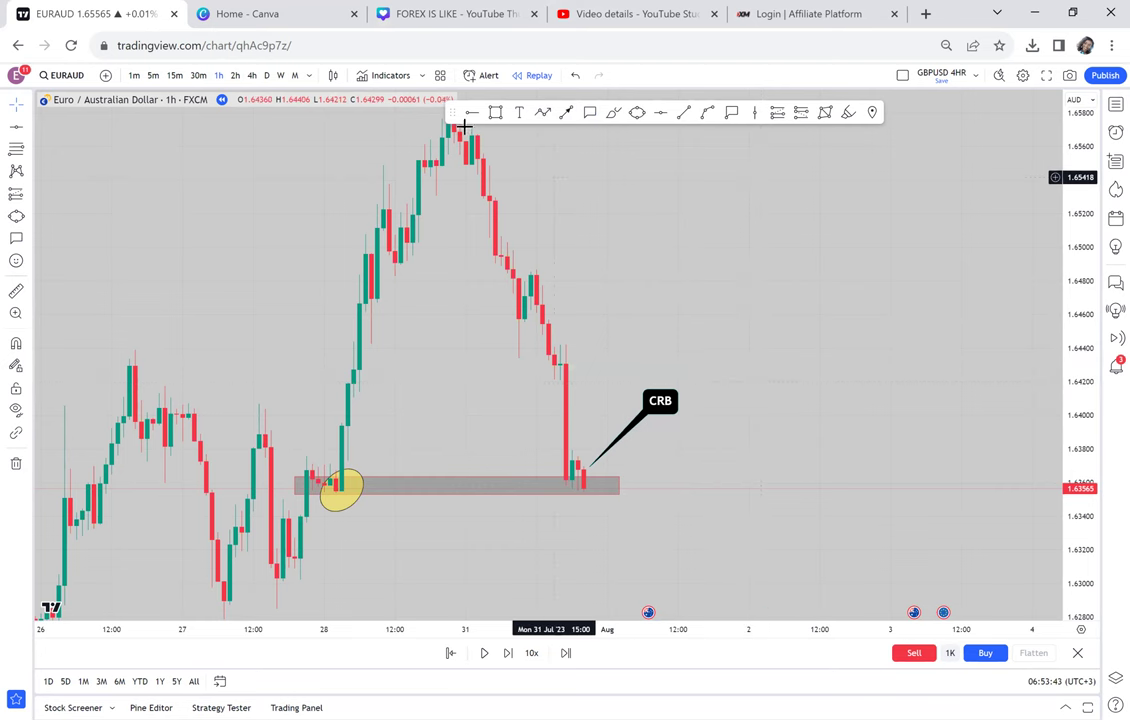
- Draw a black horizontal ray at 1.63786 above the latest candles and move the CRB callout's pointer onto it
{"action": "left_click", "coordinate": [529, 452]}
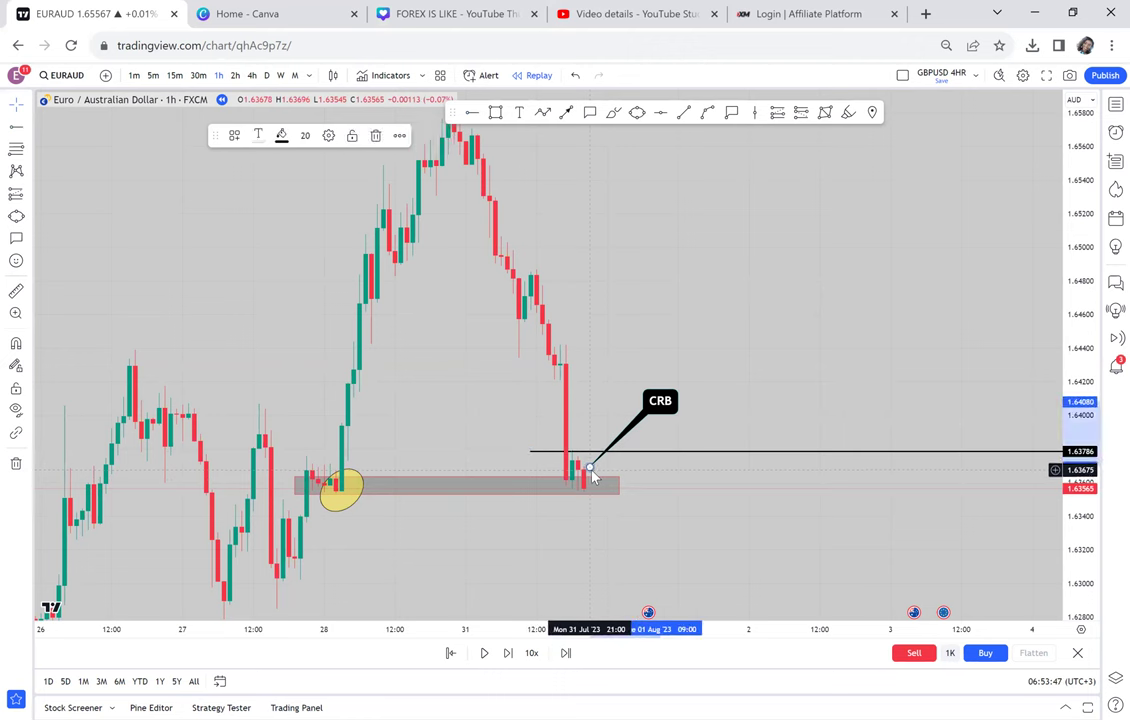
{"action": "left_click_drag", "start_coordinate": [615, 464], "coordinate": [613, 453]}
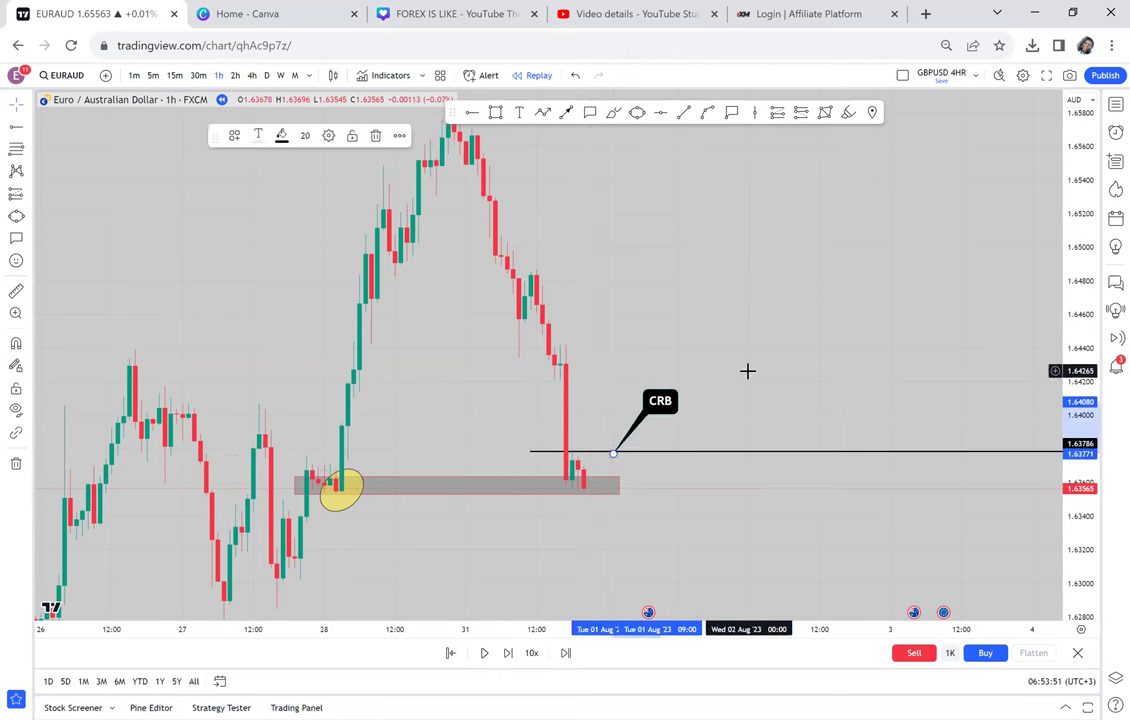
- Draw a red horizontal line across the chart at the swing high, at 1.65794
{"action": "left_click_drag", "start_coordinate": [750, 320], "coordinate": [727, 384]}
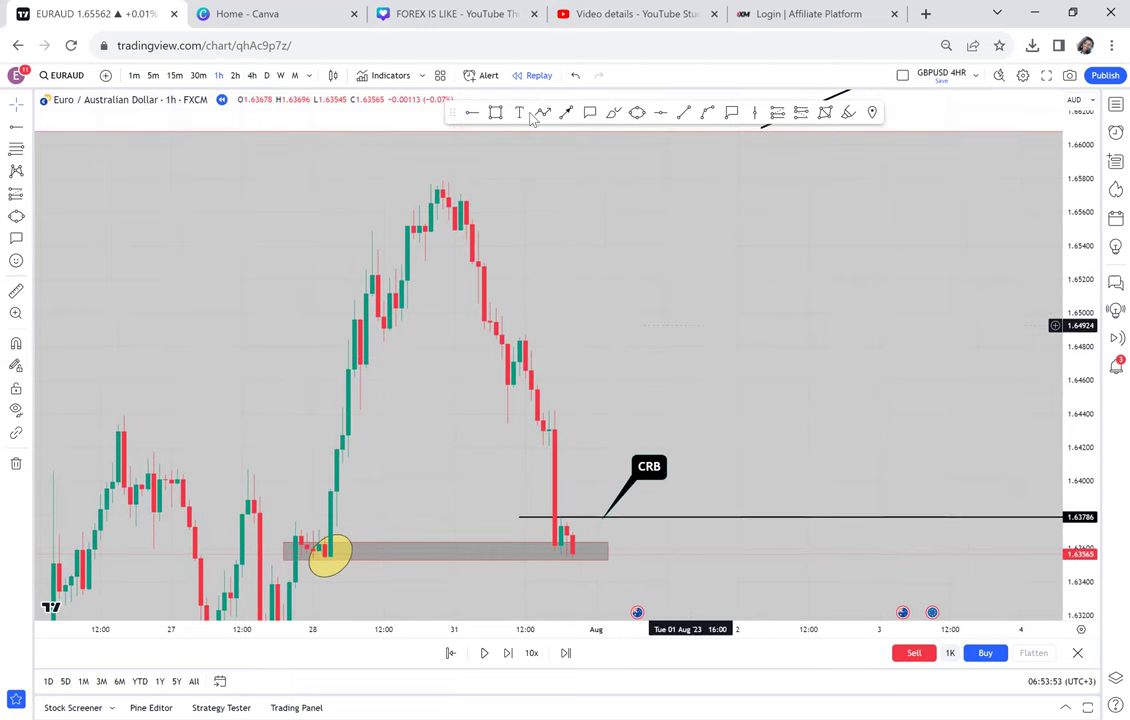
{"action": "left_click", "coordinate": [660, 112]}
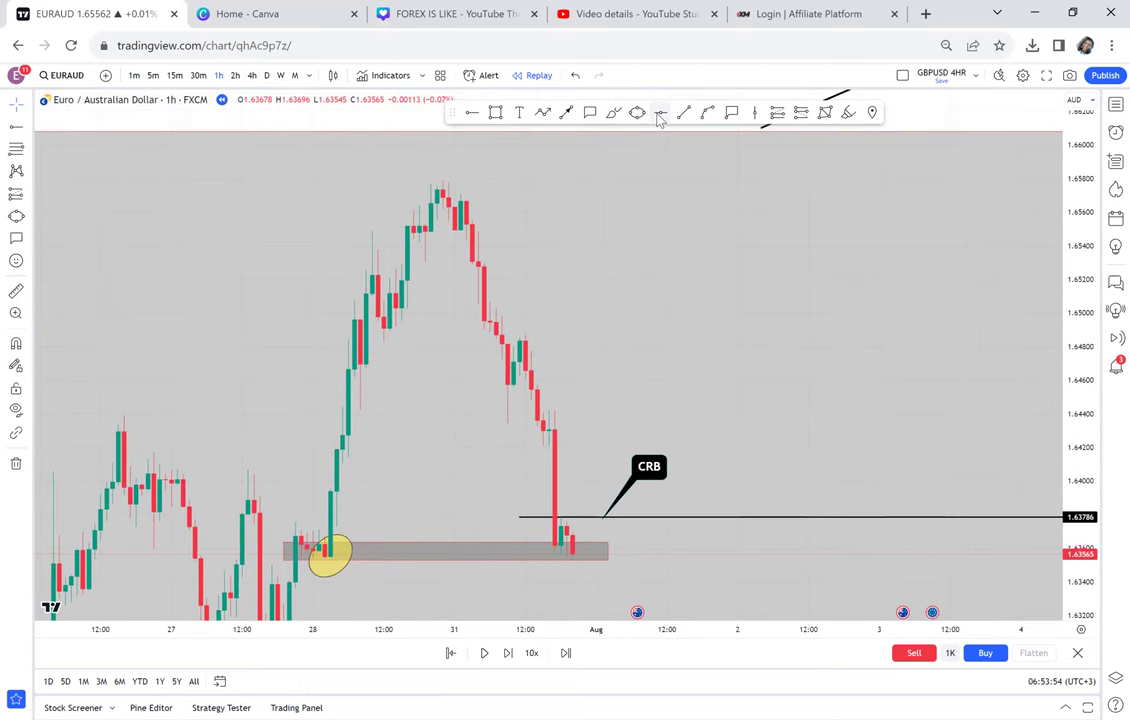
{"action": "left_click", "coordinate": [379, 178]}
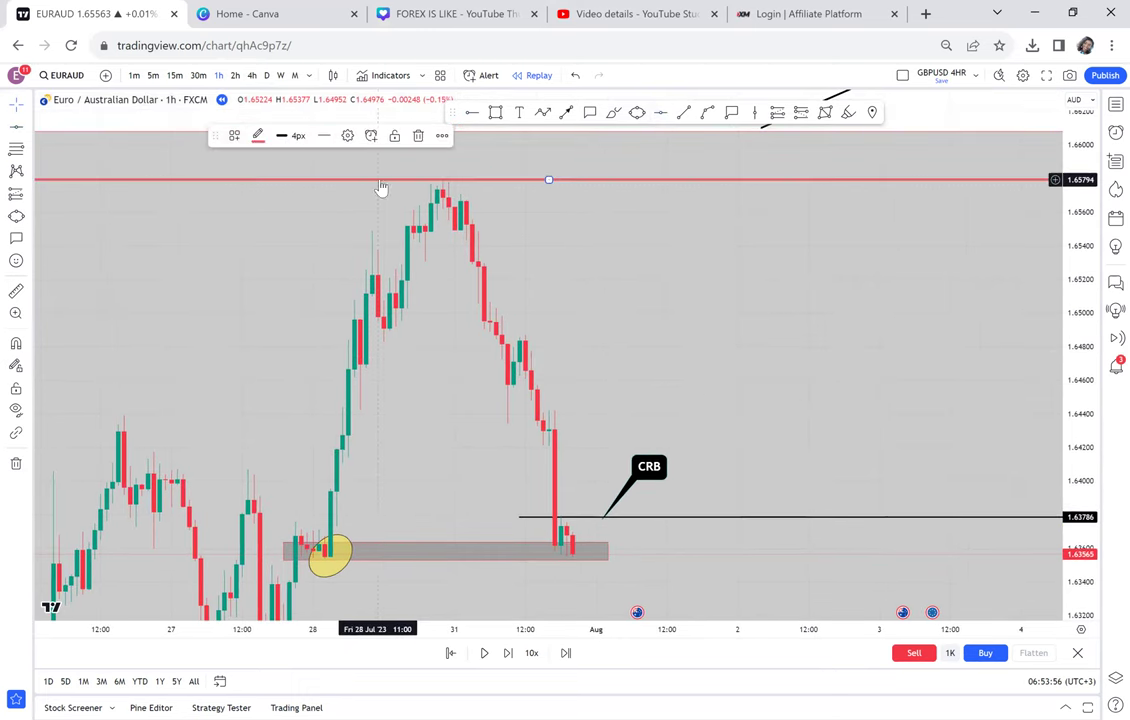
- Measure from the zone up to the red line and mark the midpoint with a green horizontal line at 1.64699
{"action": "left_click", "coordinate": [15, 292]}
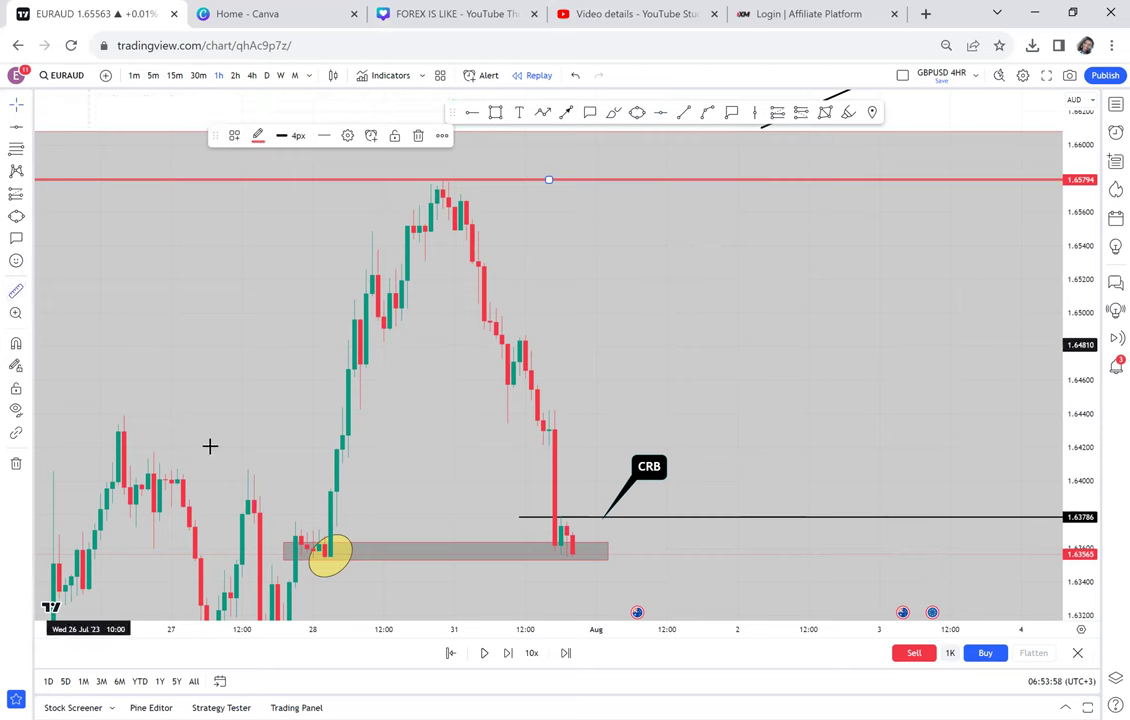
{"action": "left_click", "coordinate": [283, 552]}
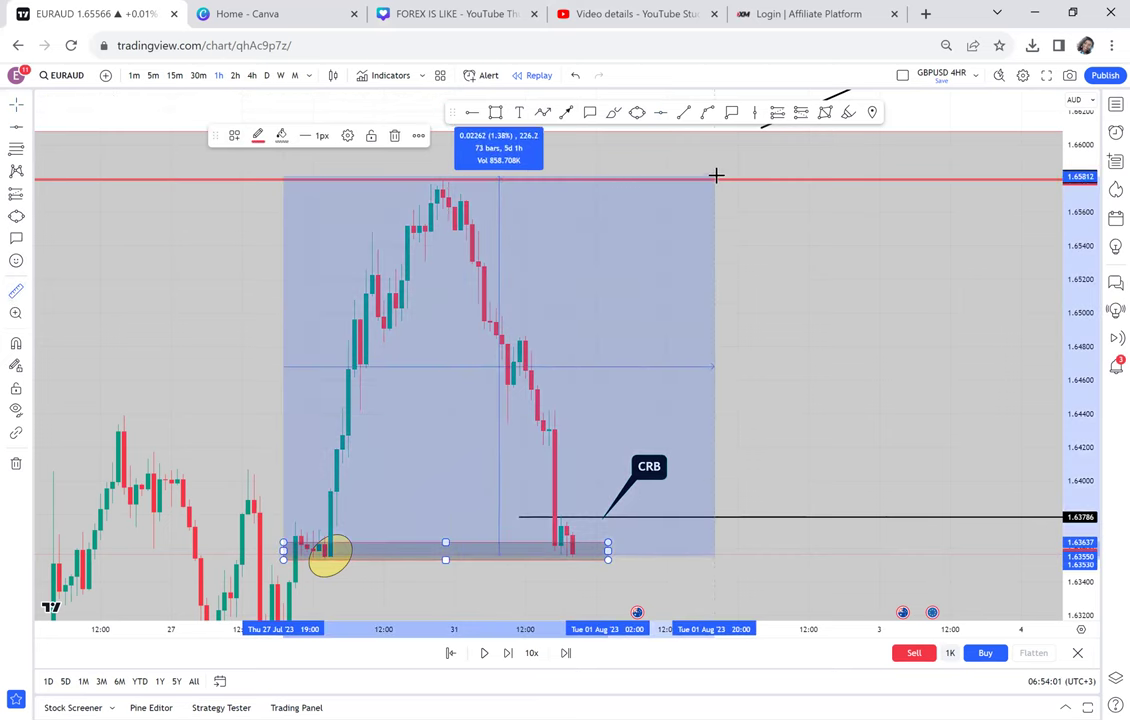
{"action": "left_click", "coordinate": [720, 179]}
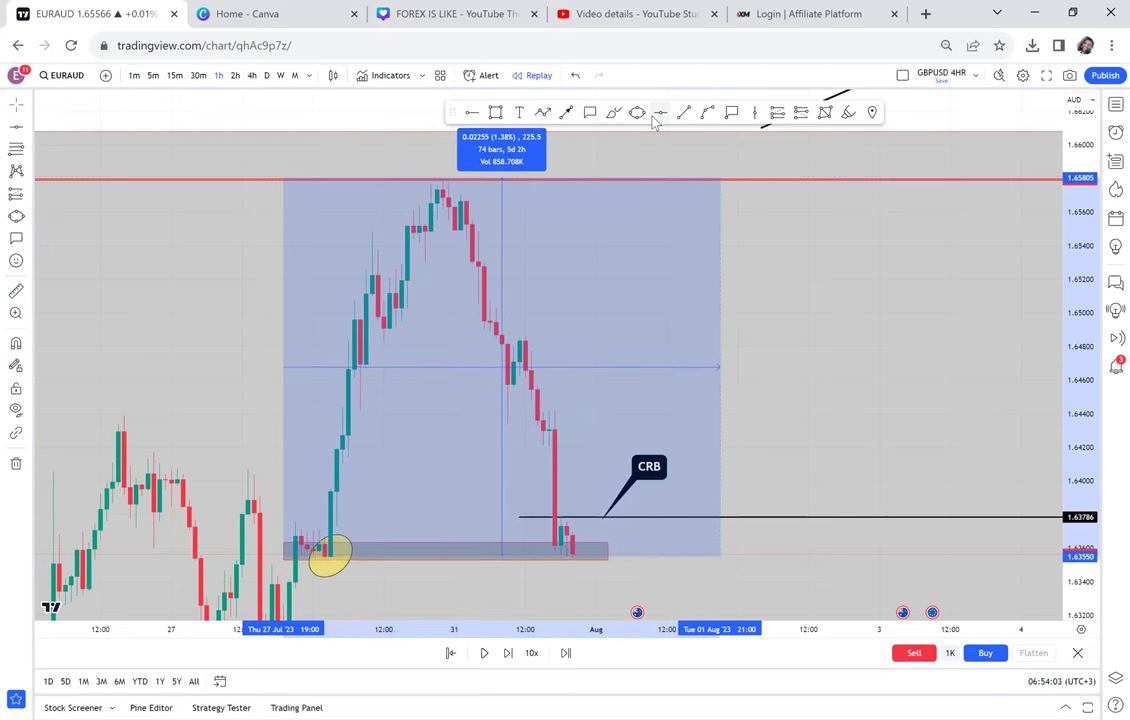
{"action": "left_click", "coordinate": [660, 112]}
{"action": "left_click", "coordinate": [510, 363]}
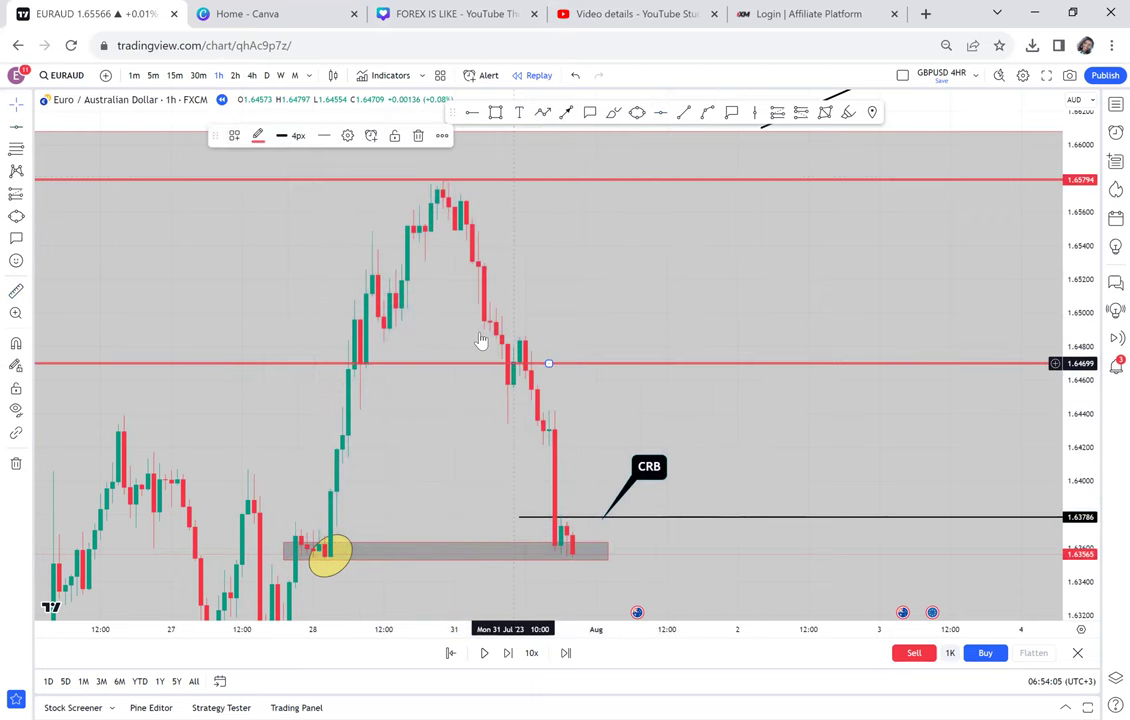
{"action": "left_click", "coordinate": [259, 138]}
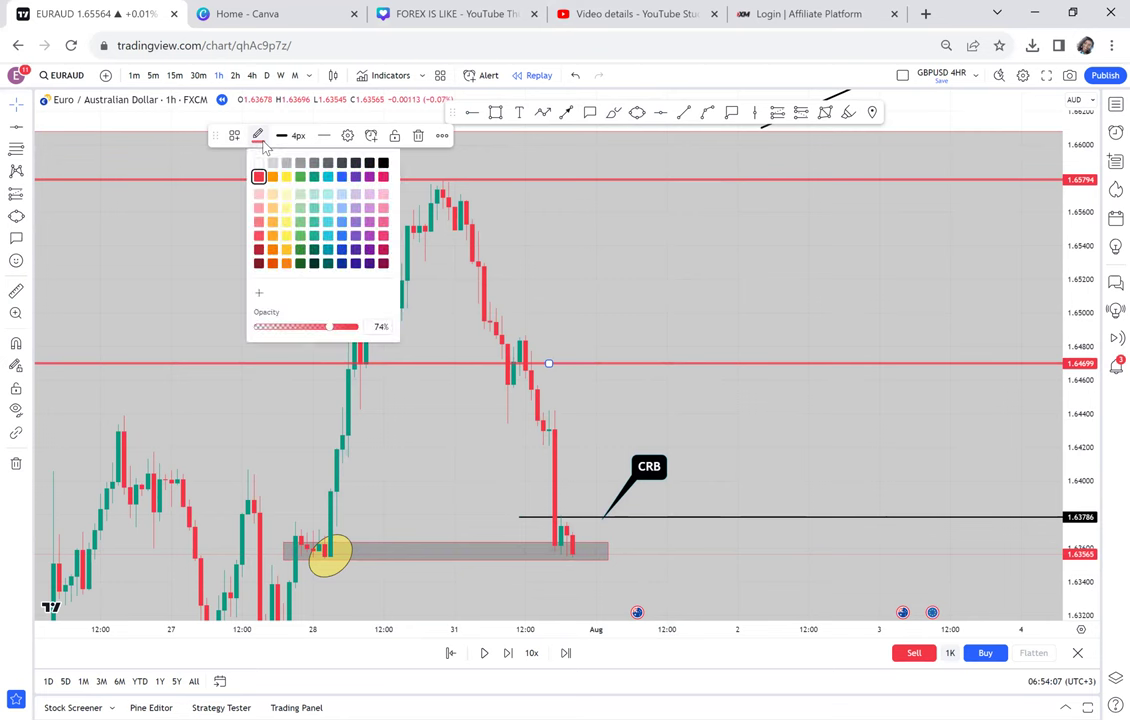
{"action": "left_click", "coordinate": [300, 177]}
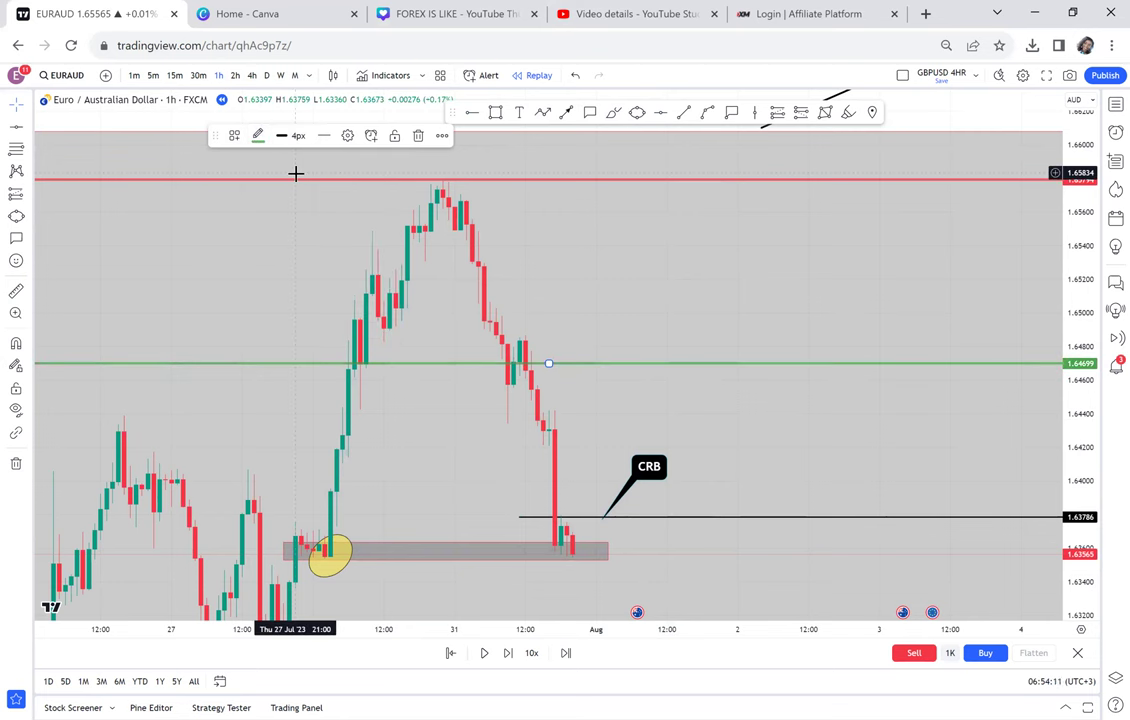
- Advance the bar replay by four 1-hour candles
{"action": "left_click", "coordinate": [509, 654]}
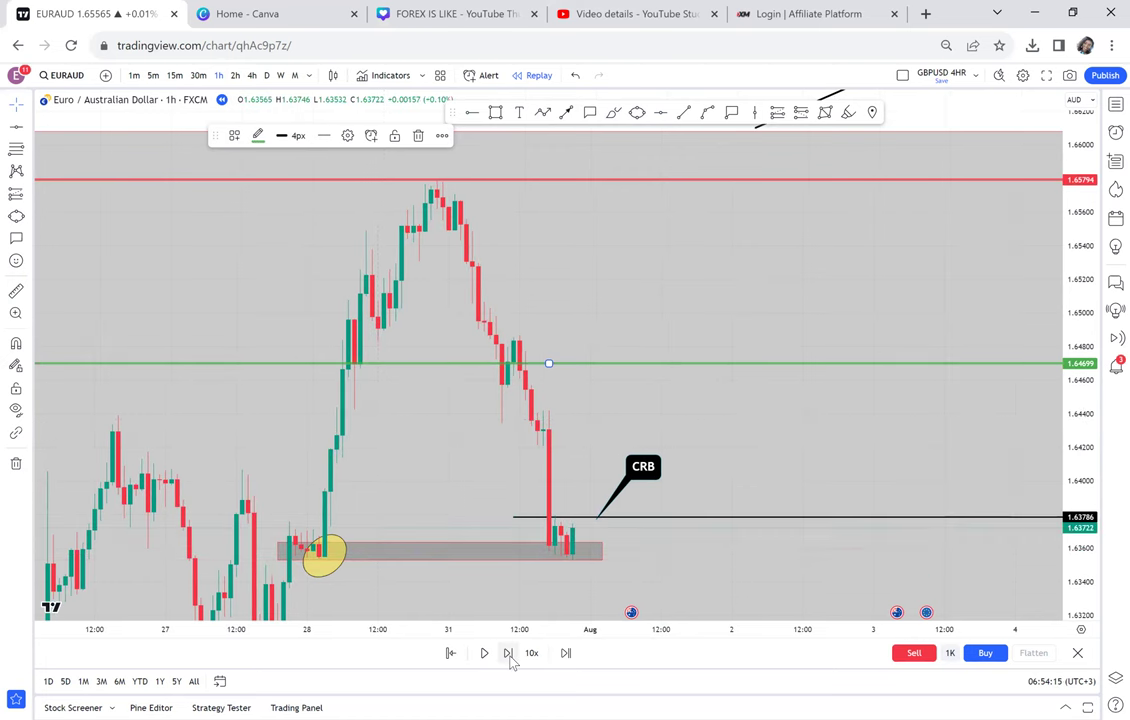
{"action": "left_click", "coordinate": [509, 656]}
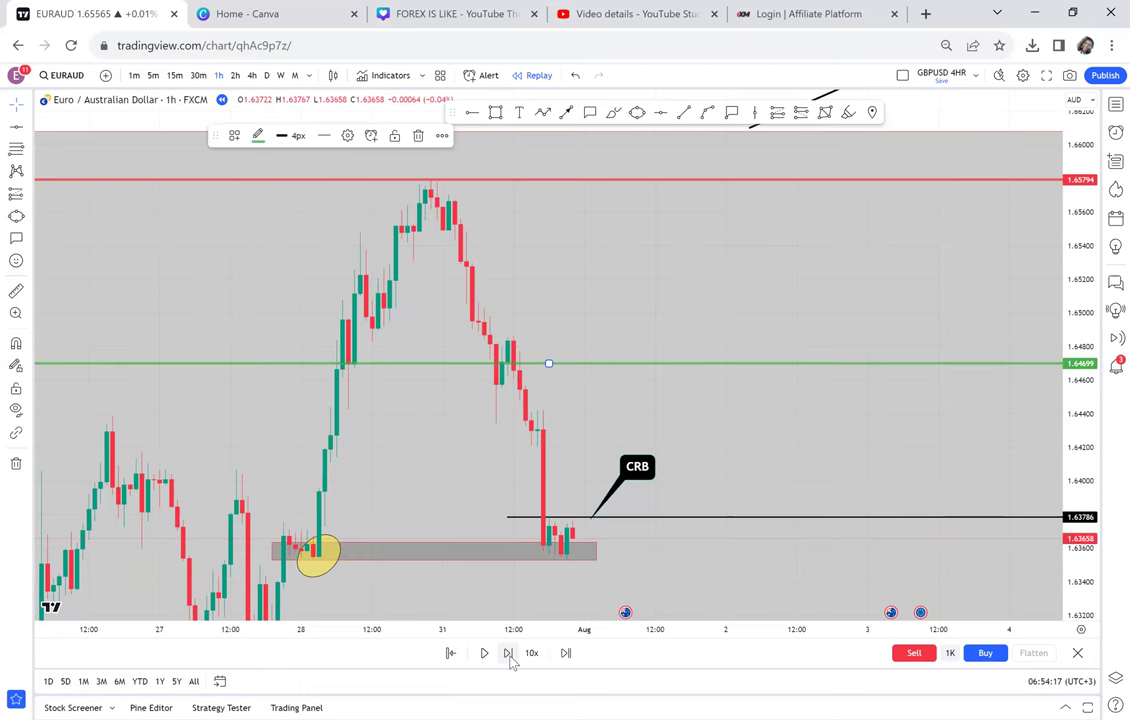
{"action": "left_click", "coordinate": [509, 655]}
{"action": "left_click", "coordinate": [509, 654]}
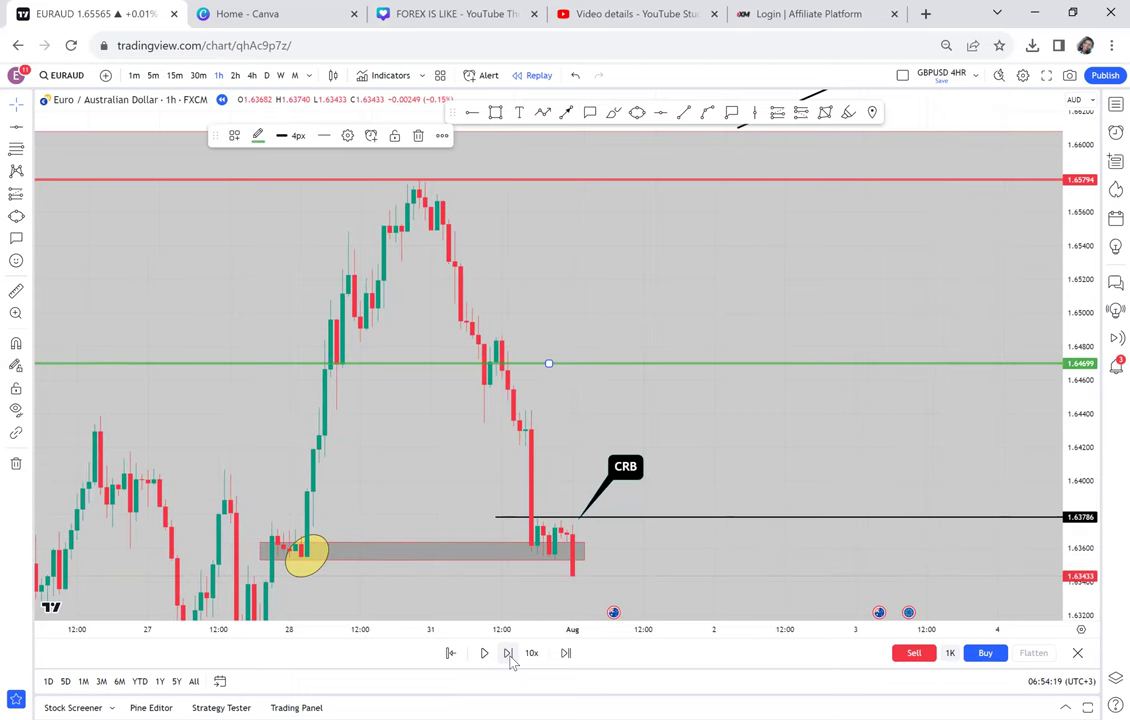
- Draw a second thin rectangle zone below the first, at about 1.6303 to 1.6315, from 27 Jul to 2 Aug 2023
{"action": "left_click_drag", "start_coordinate": [736, 510], "coordinate": [741, 381]}
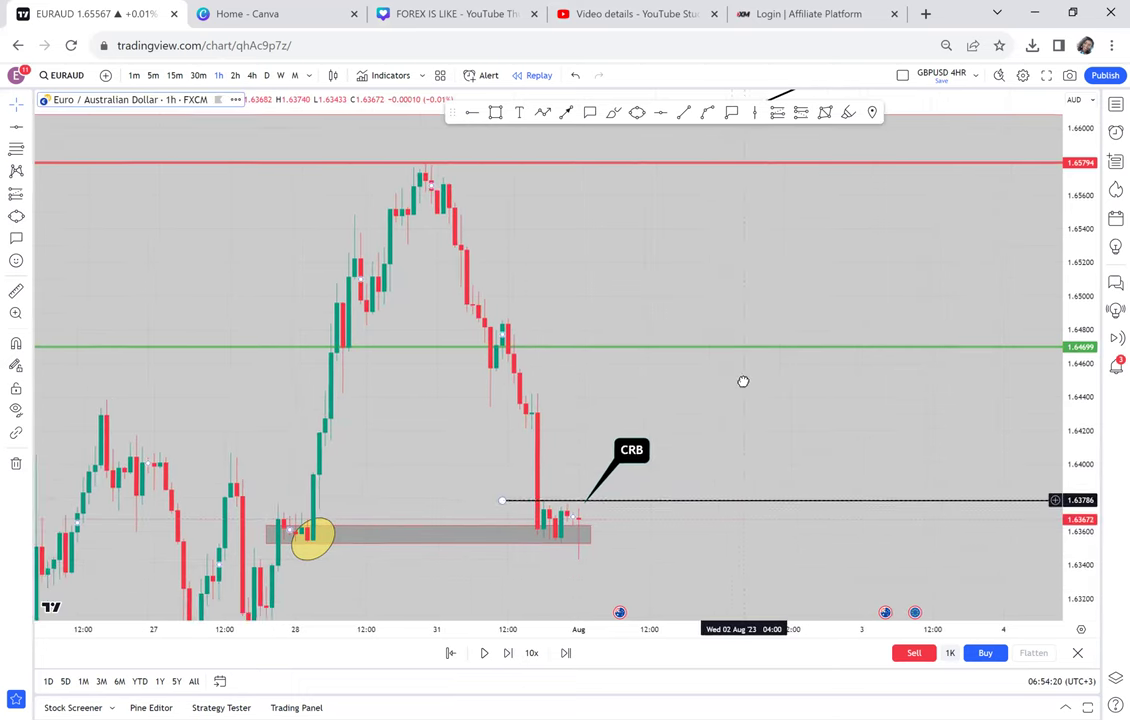
{"action": "left_click", "coordinate": [580, 428]}
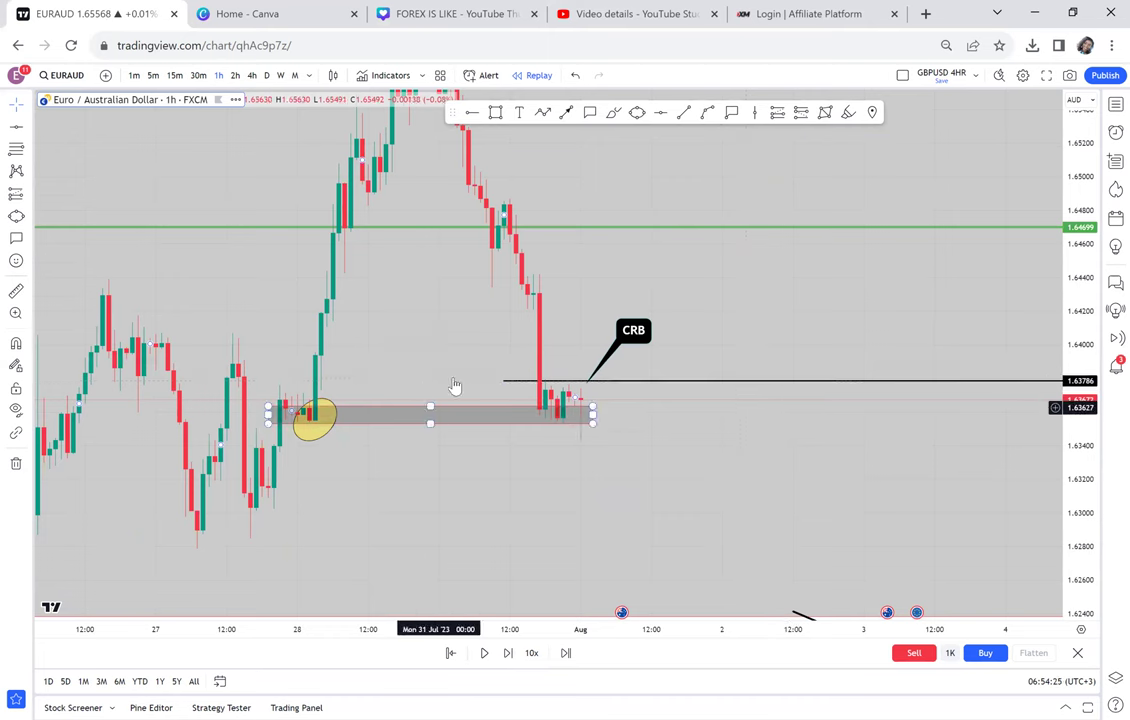
{"action": "left_click", "coordinate": [496, 113]}
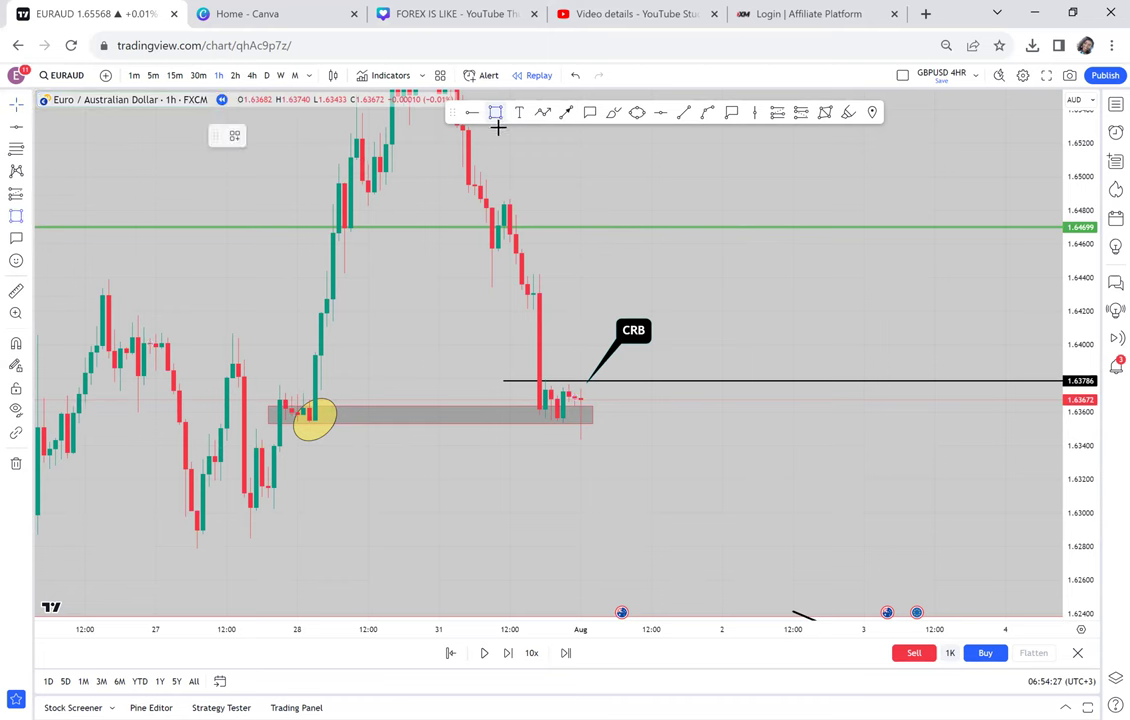
{"action": "mouse_move", "coordinate": [231, 487]}
{"action": "left_mouse_down"}
{"action": "mouse_move", "coordinate": [731, 482]}
{"action": "mouse_move", "coordinate": [746, 507]}
{"action": "left_mouse_up"}
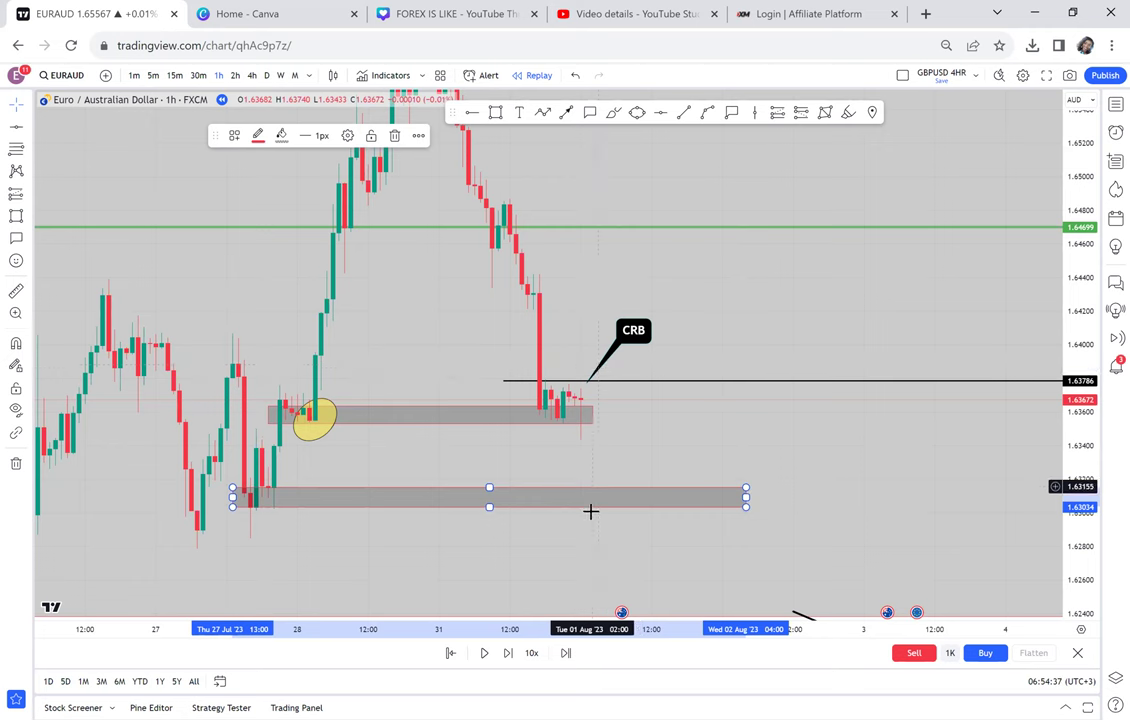
- Draw a narrow vertical rectangle from about 1.6375 down to 1.6308 beside the latest candle, and delete it
{"action": "left_click", "coordinate": [495, 114]}
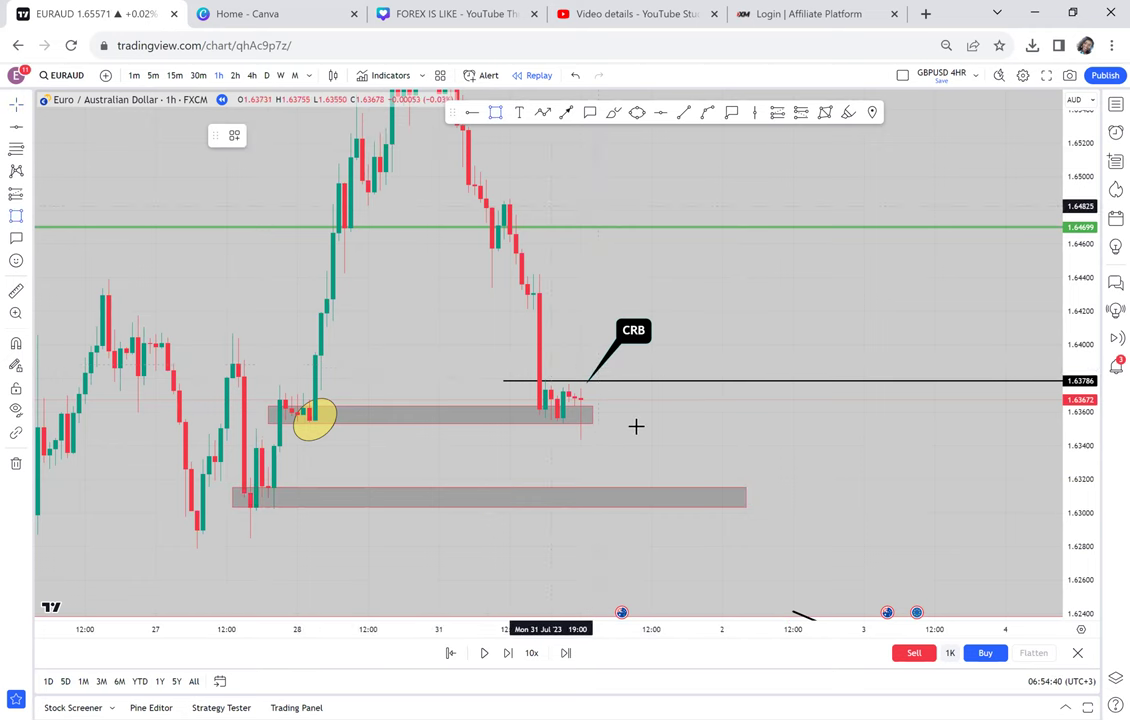
{"action": "left_click_drag", "start_coordinate": [598, 387], "coordinate": [613, 500]}
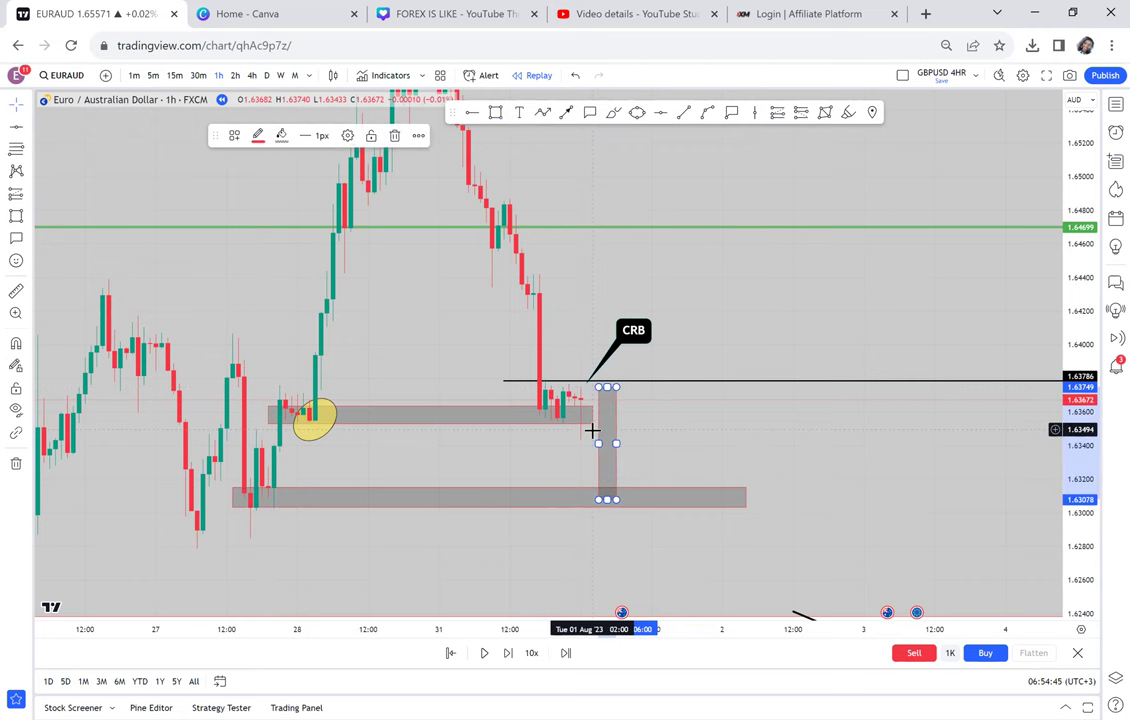
{"action": "key", "text": "Delete"}
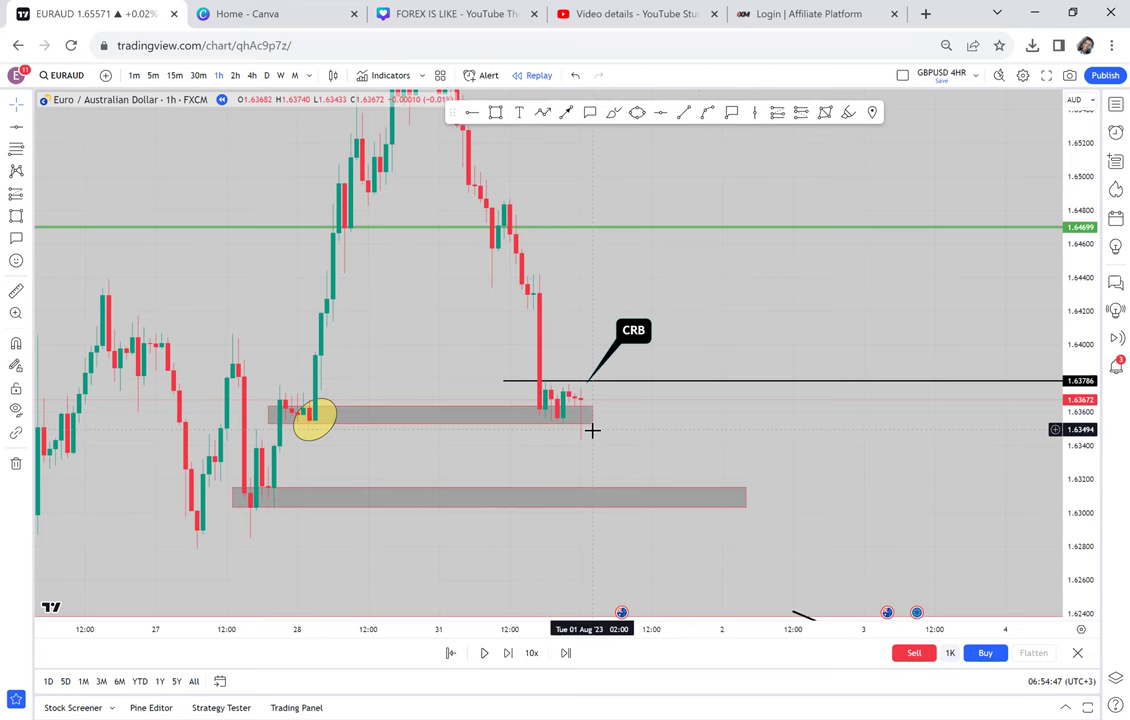
- Step the bar replay further forward, candle by candle, beneath the black ray at 1.63786
{"action": "left_click", "coordinate": [507, 653]}
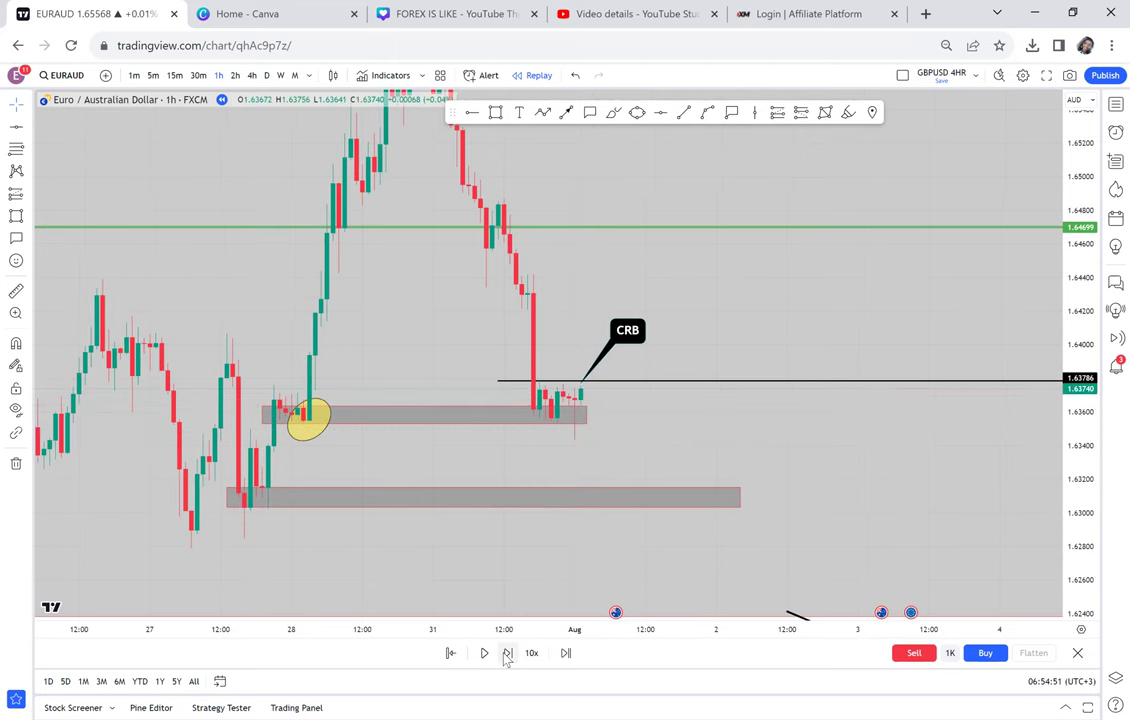
{"action": "left_click", "coordinate": [507, 653]}
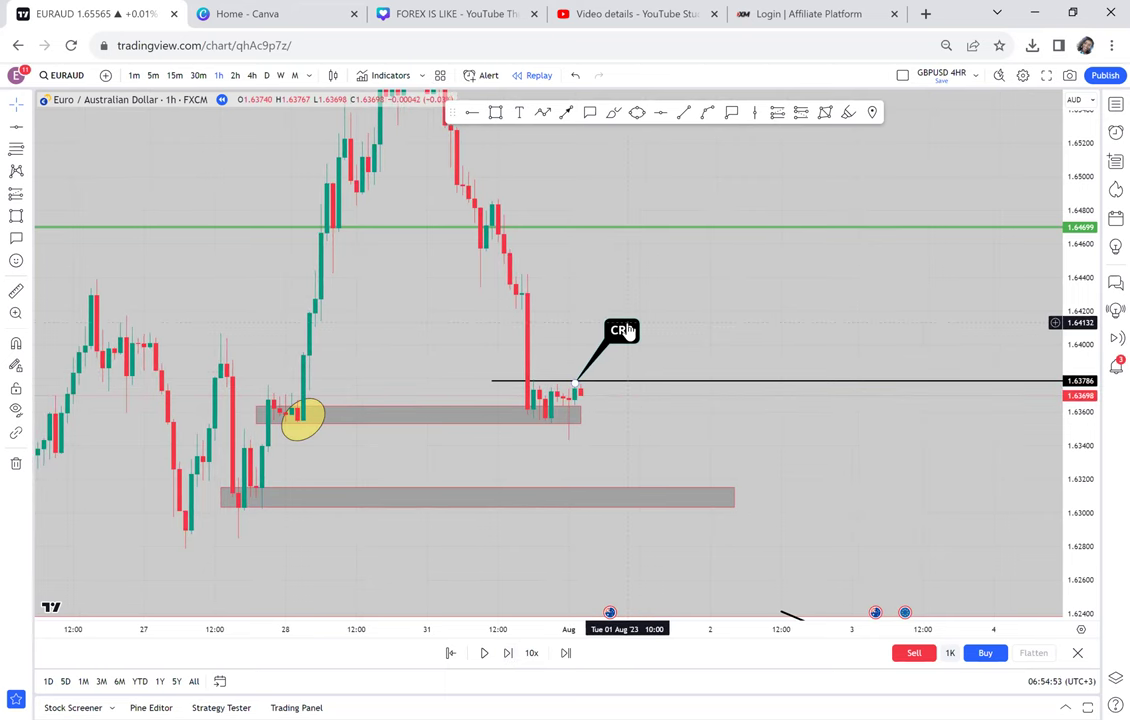
{"action": "left_click", "coordinate": [507, 653]}
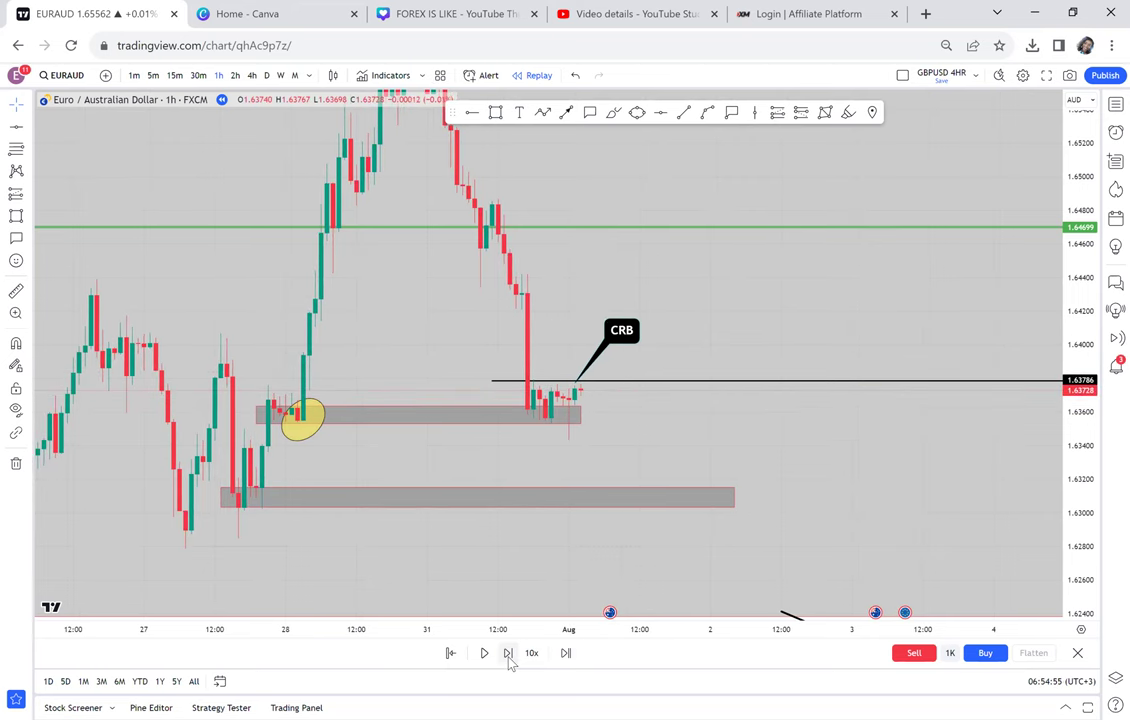
- Step the bar replay forward until a candle closes above the black ray, and delete the CRB callout
{"action": "left_click", "coordinate": [507, 653]}
{"action": "left_click", "coordinate": [508, 658]}
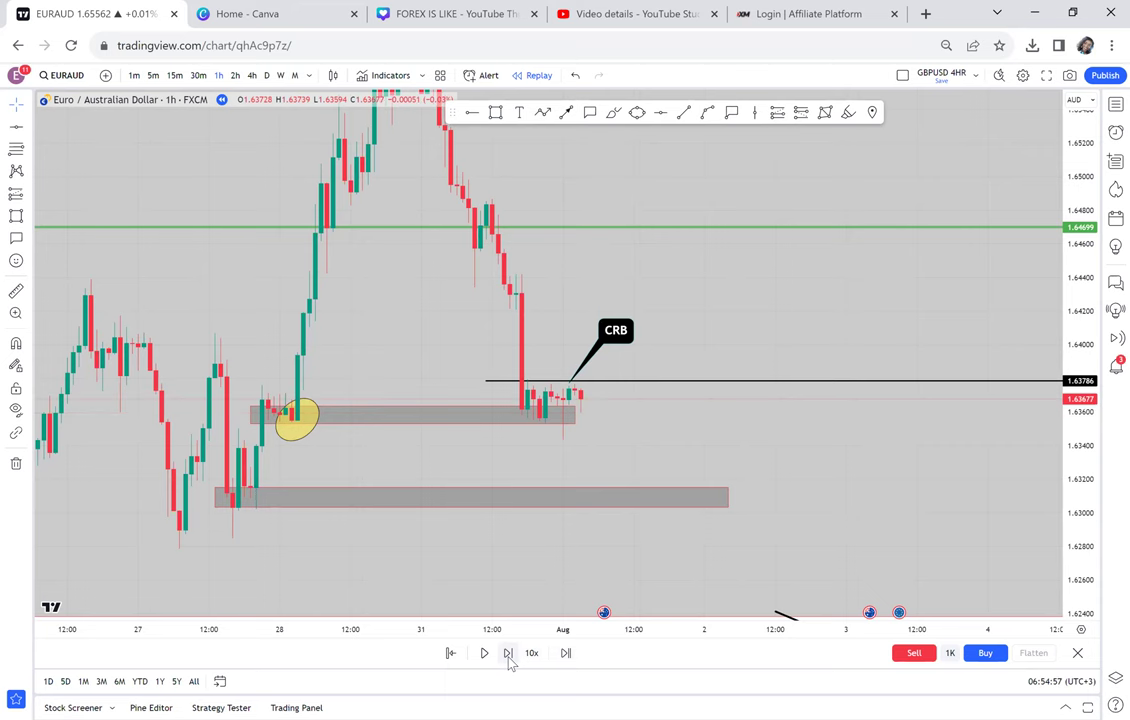
{"action": "left_click", "coordinate": [508, 655]}
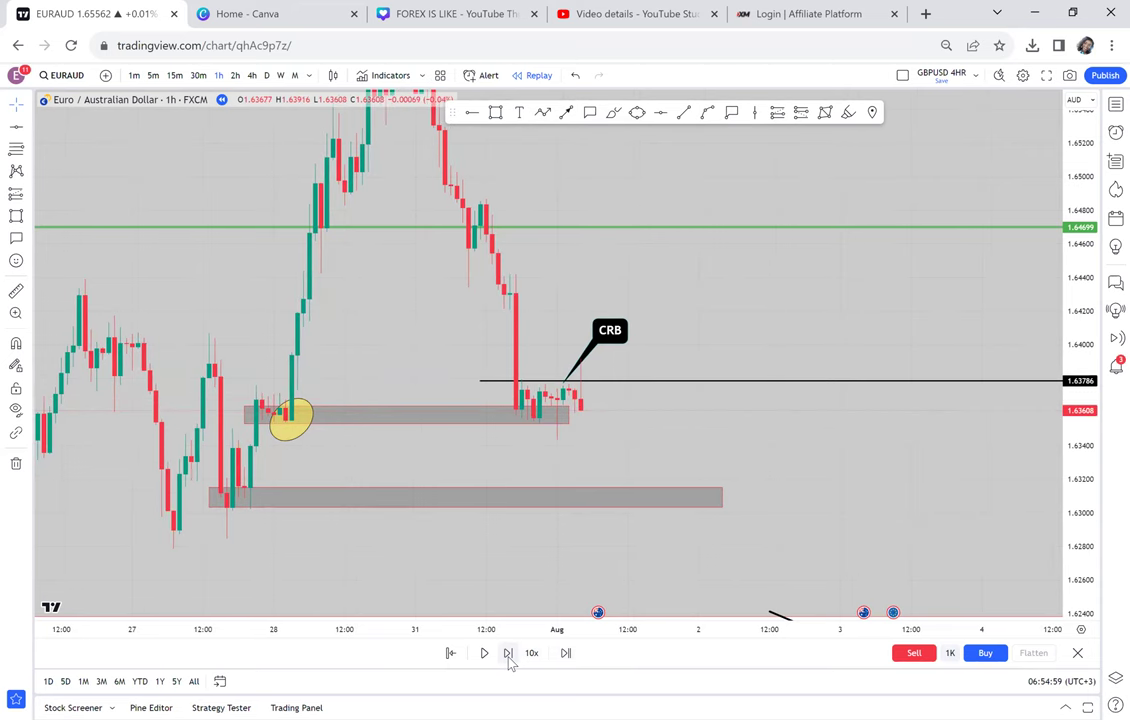
{"action": "left_click", "coordinate": [509, 657]}
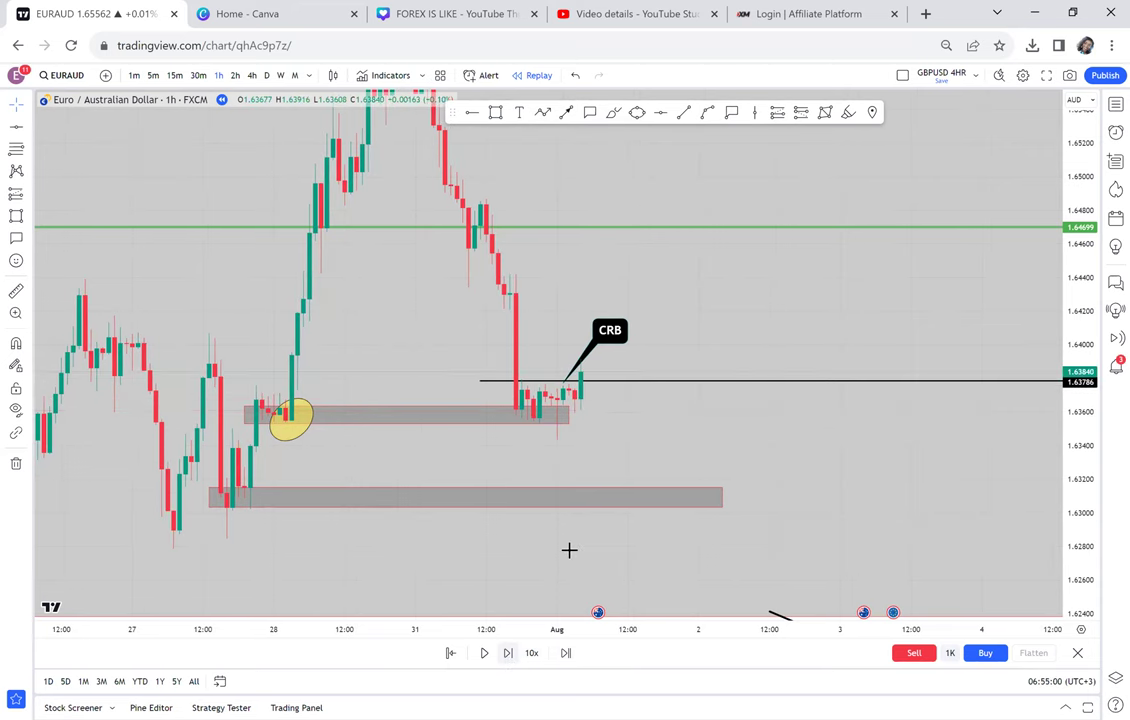
{"action": "left_click", "coordinate": [564, 384]}
{"action": "key", "text": "Delete"}
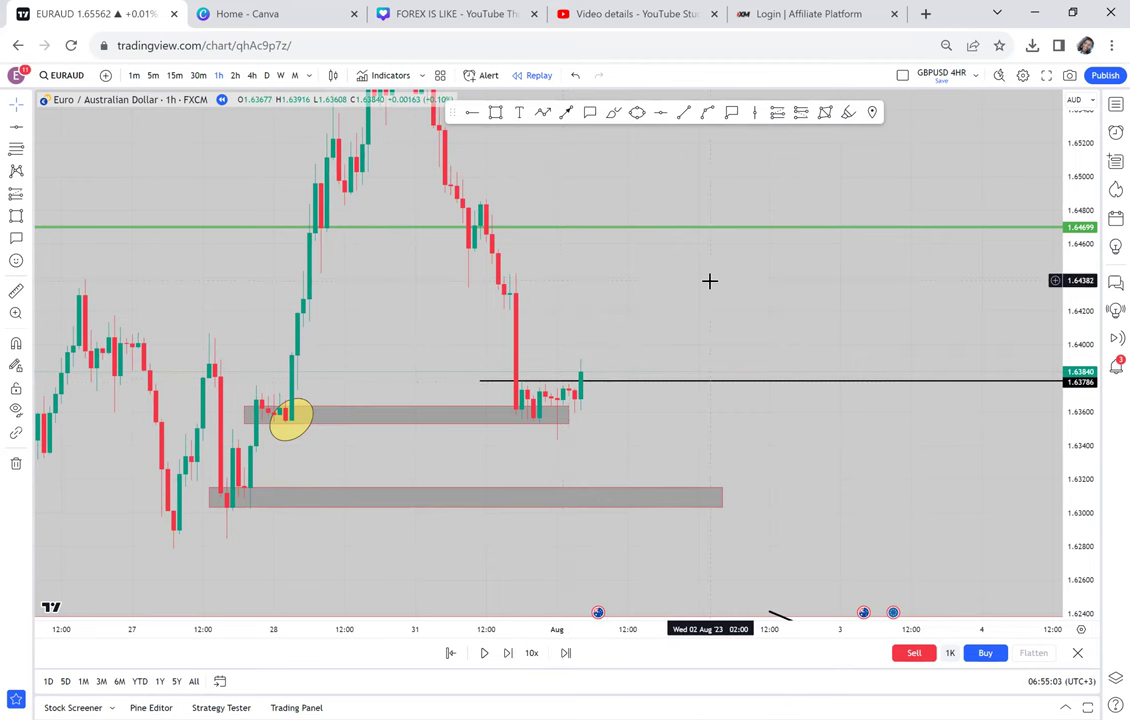
- Place a long position at the latest candle with entry about 1.6385 and its target extended to the green line, about 1.6469
{"action": "left_click_drag", "start_coordinate": [680, 308], "coordinate": [622, 348]}
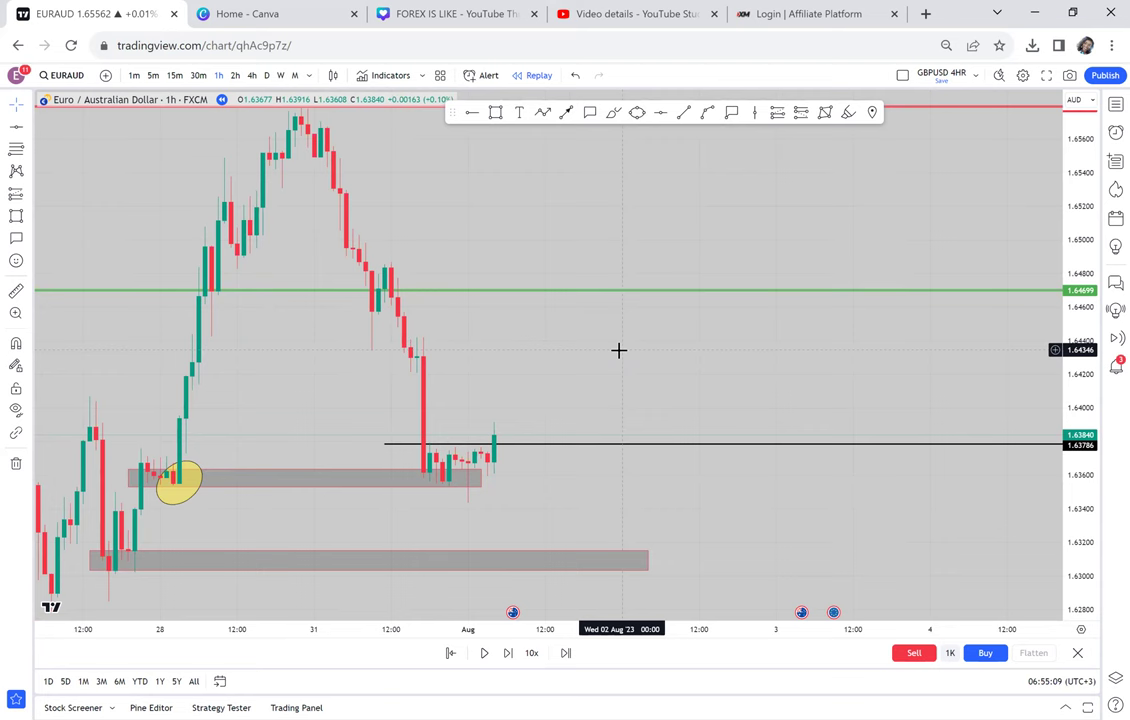
{"action": "left_click", "coordinate": [30, 197]}
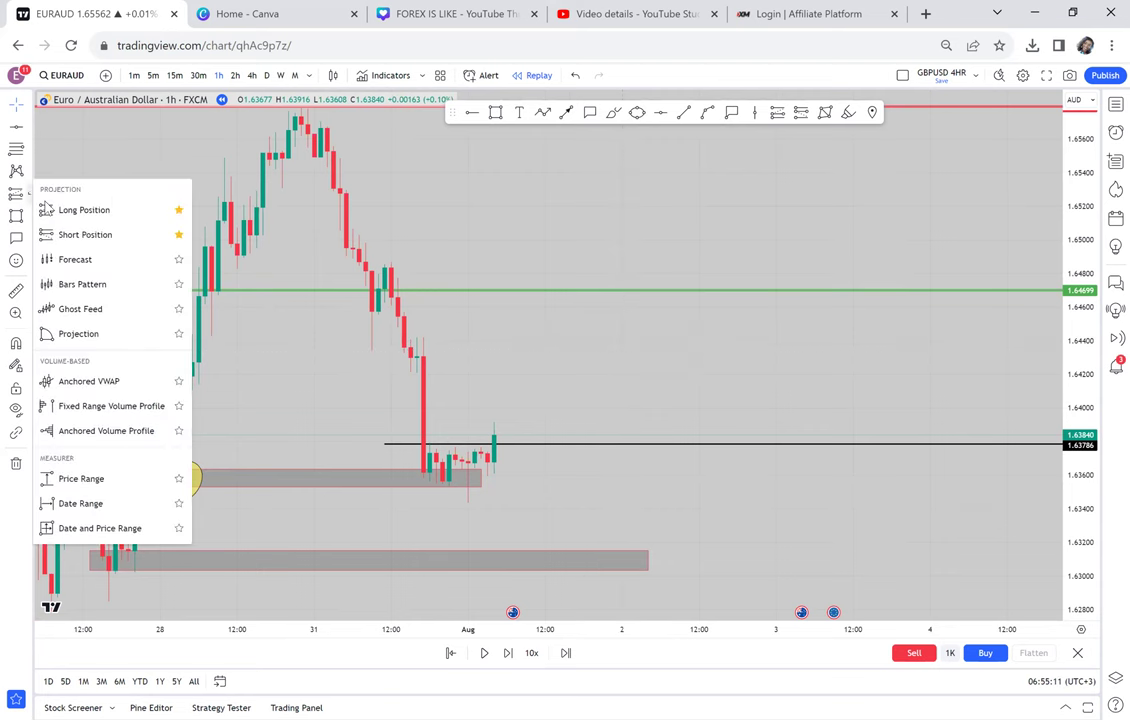
{"action": "left_click", "coordinate": [89, 209]}
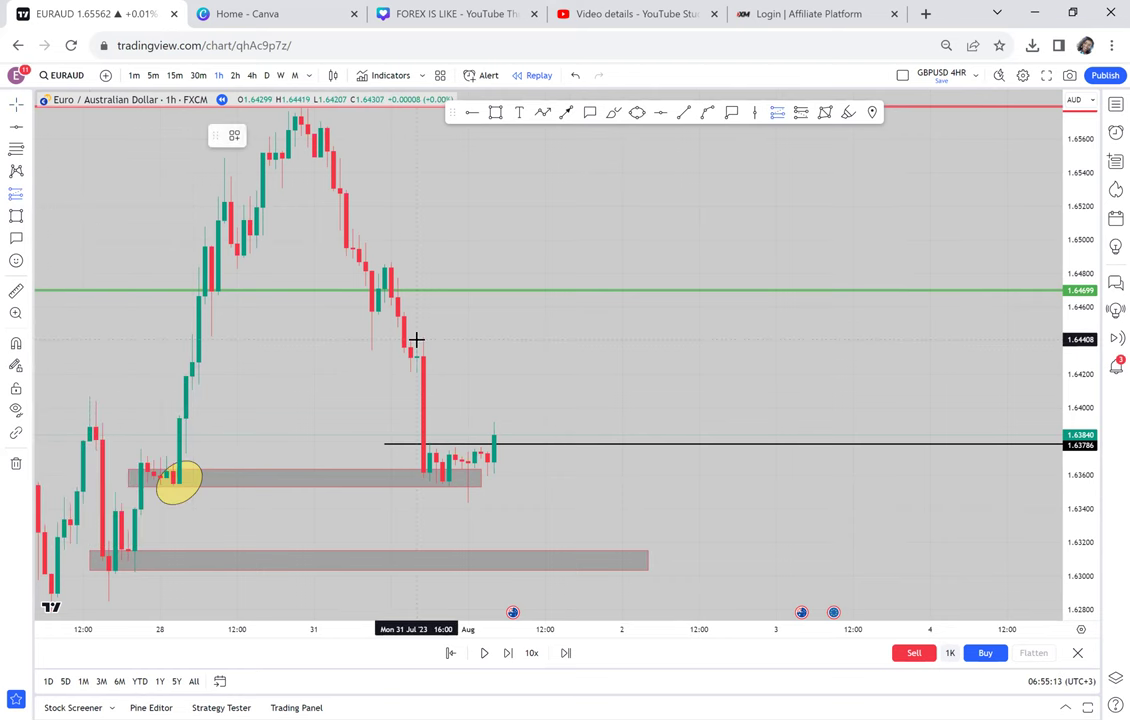
{"action": "left_click", "coordinate": [498, 434]}
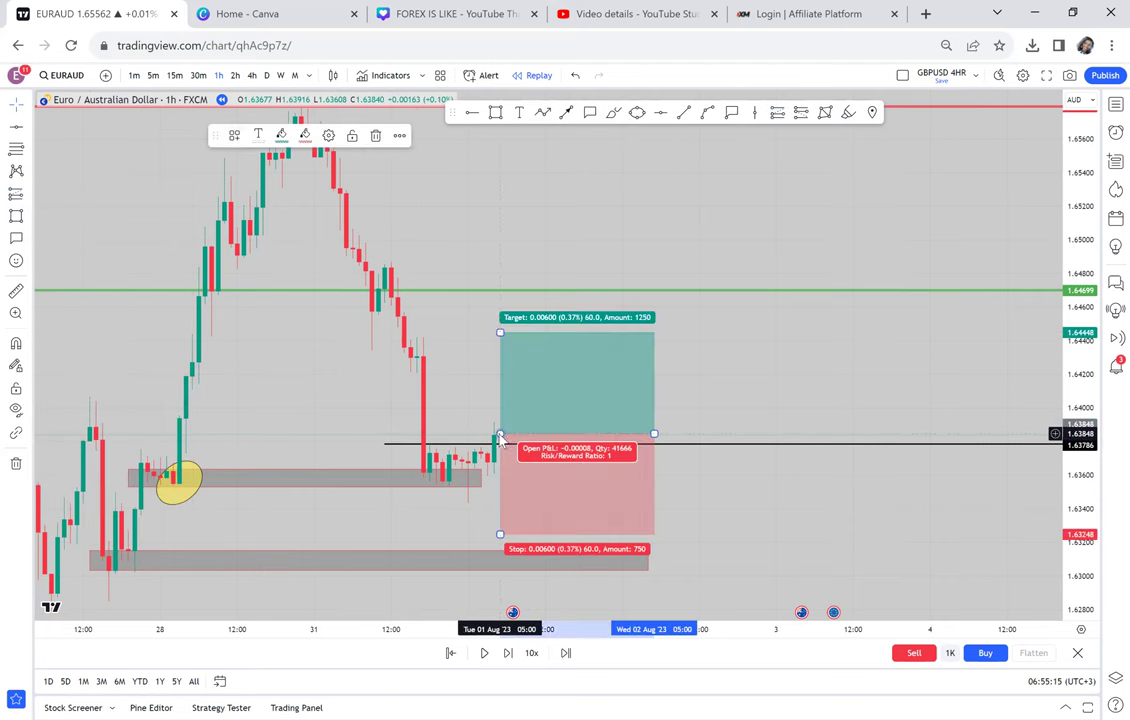
{"action": "left_click_drag", "start_coordinate": [519, 332], "coordinate": [517, 291]}
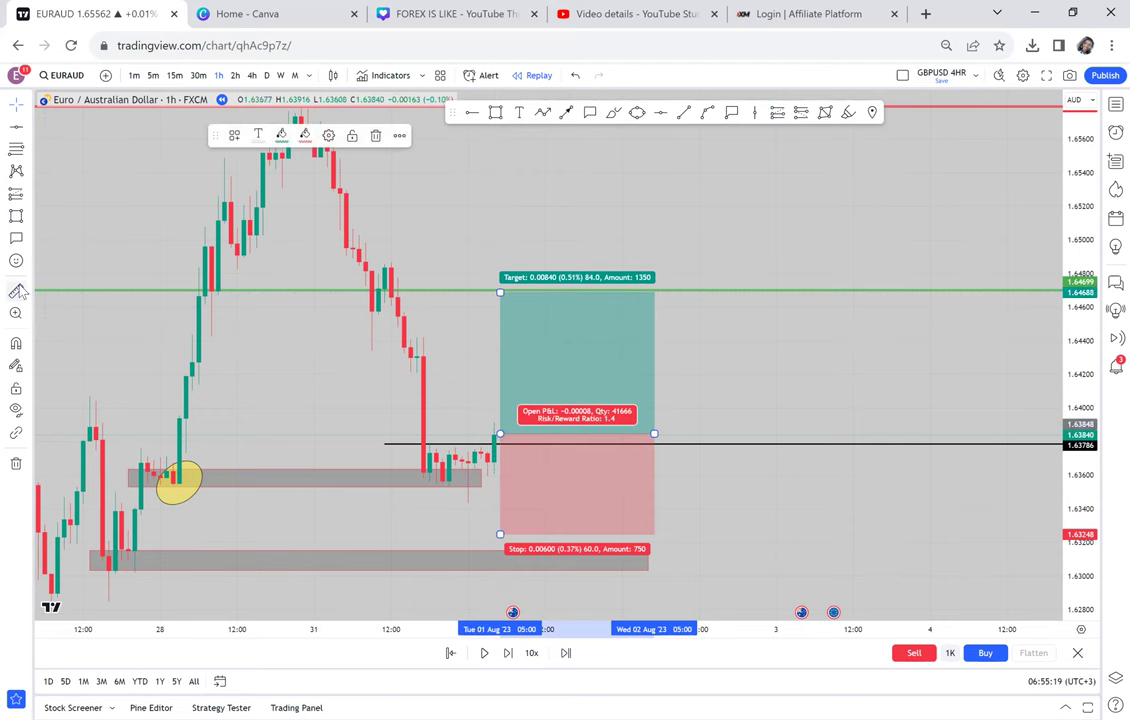
- Measure the price distance from the long position's entry level up to the green line
{"action": "left_click", "coordinate": [447, 433]}
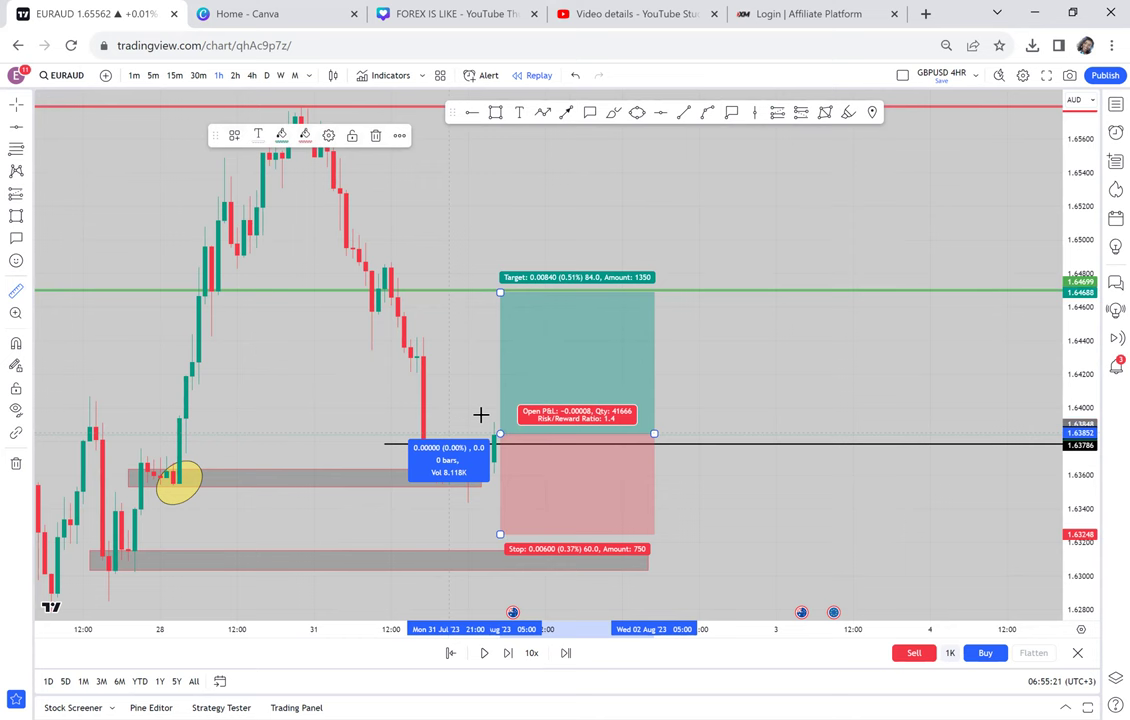
{"action": "left_click", "coordinate": [614, 290]}
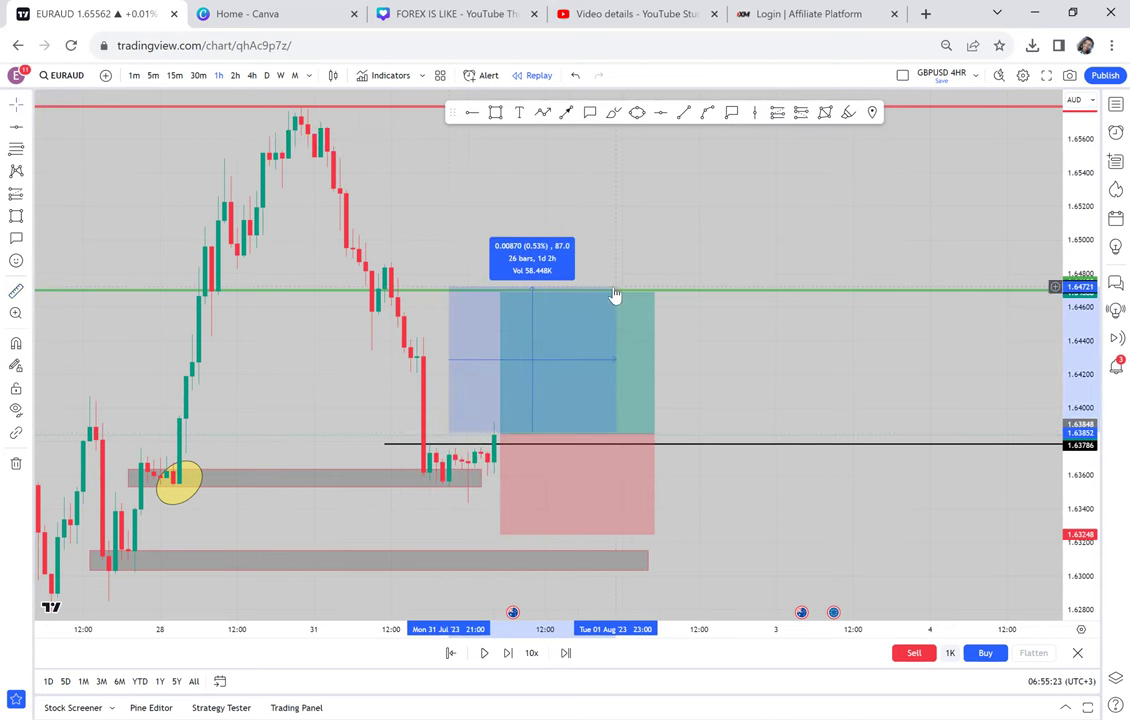
{"action": "left_click", "coordinate": [655, 274]}
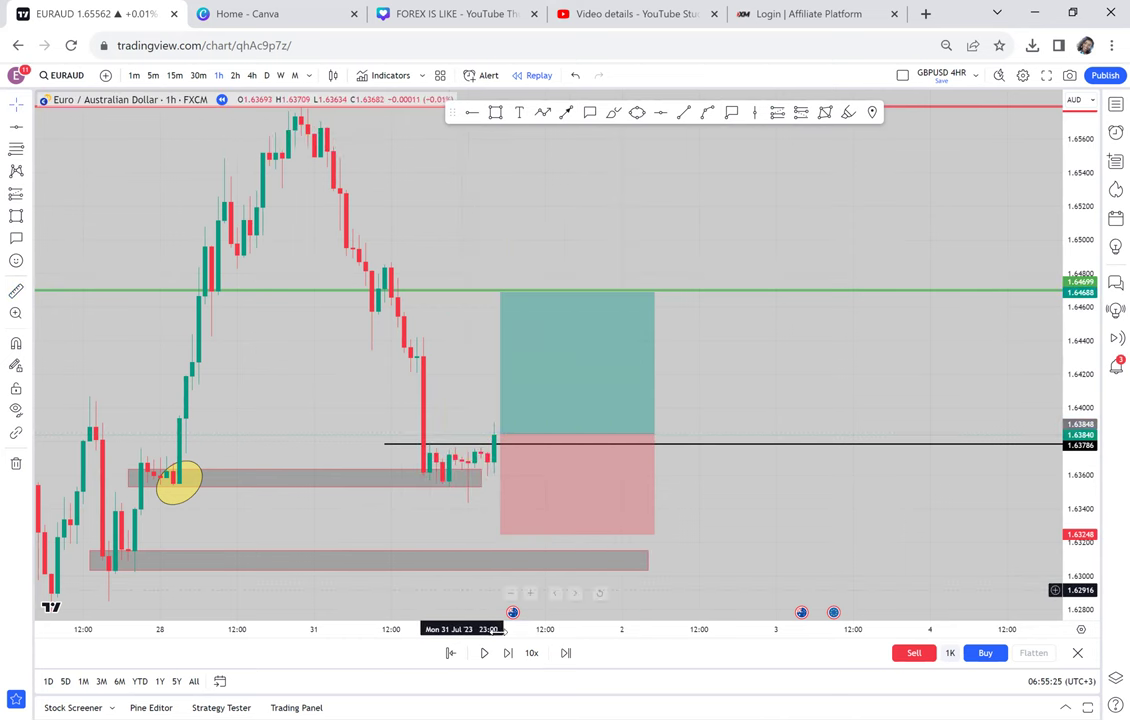
- Advance the bar replay until price closes above the green line, and delete the long position along the way
{"action": "left_click", "coordinate": [508, 653]}
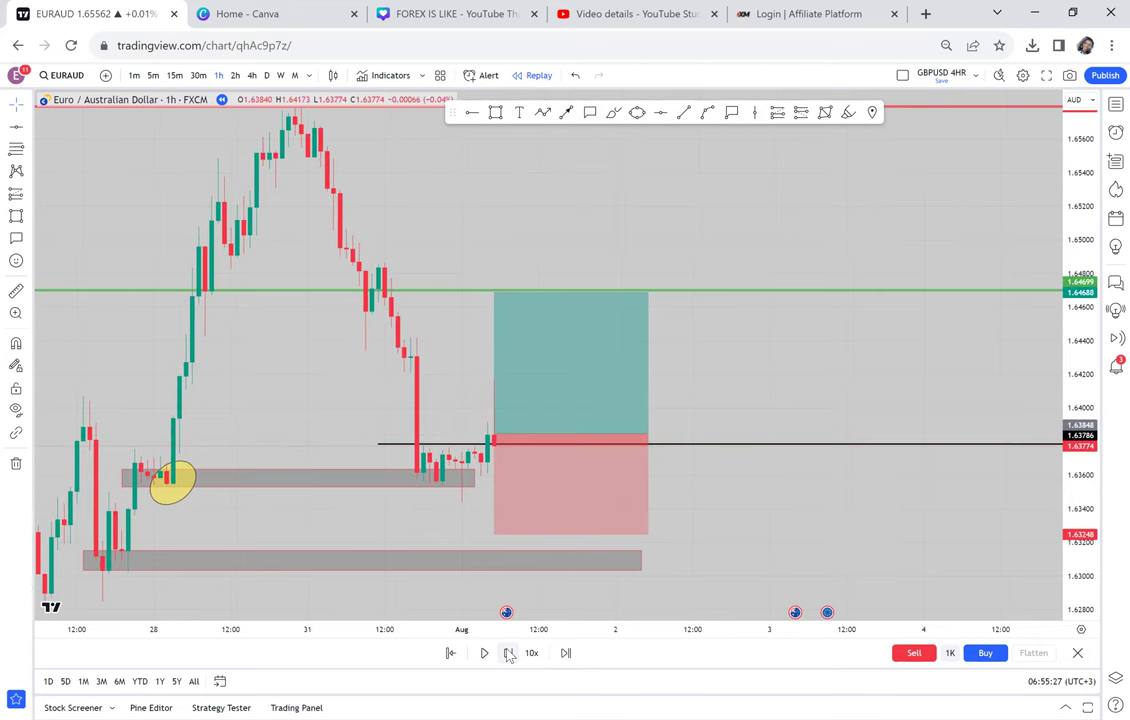
{"action": "left_click", "coordinate": [508, 653]}
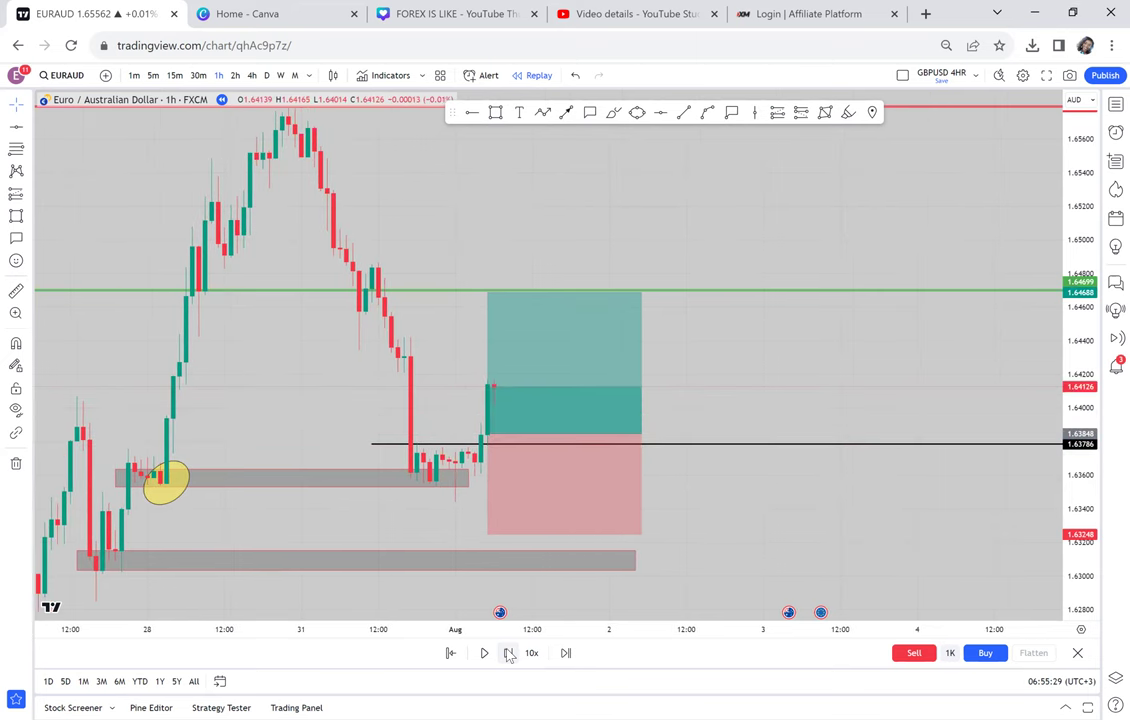
{"action": "left_click", "coordinate": [508, 653]}
{"action": "left_click_drag", "start_coordinate": [552, 346], "coordinate": [610, 338]}
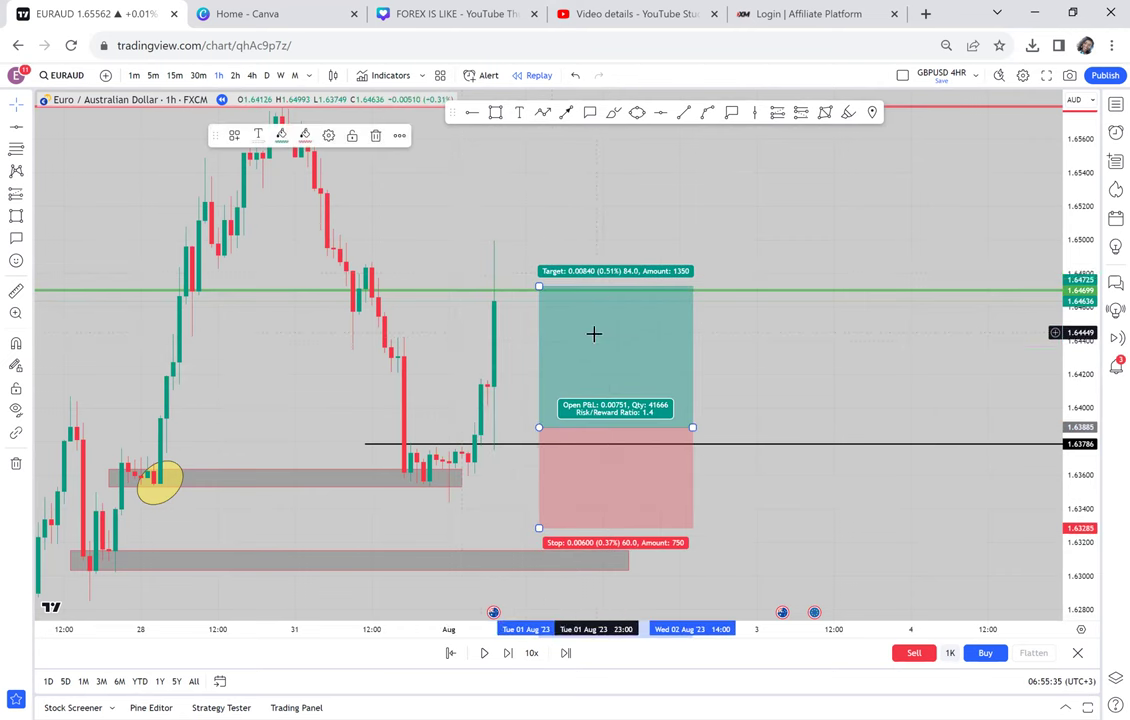
{"action": "key", "text": "Delete"}
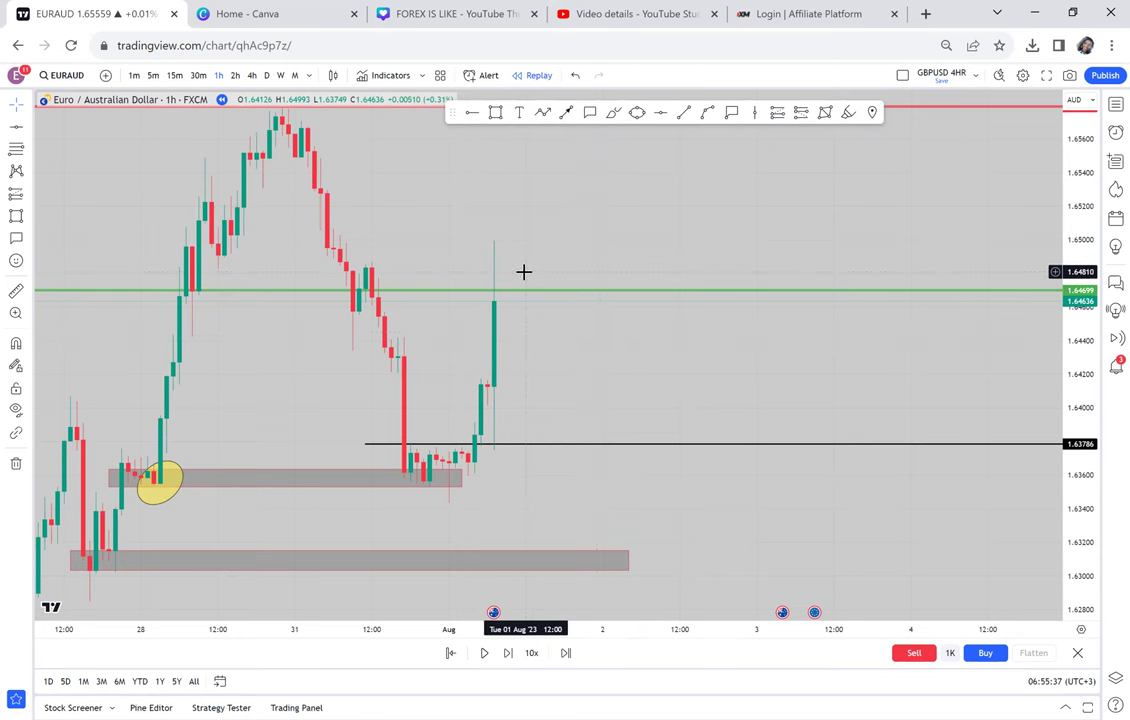
{"action": "left_click", "coordinate": [510, 652]}
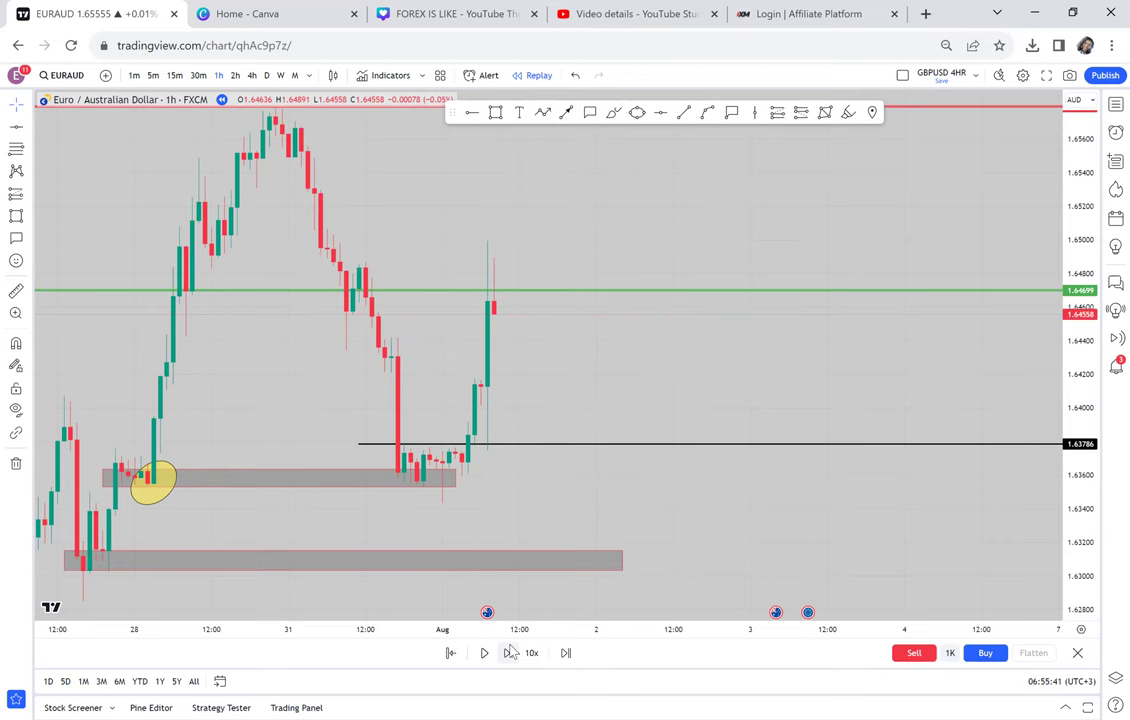
{"action": "left_click", "coordinate": [510, 652]}
- Place a long position above the green line with entry about 1.6479 and its target extended to the red line, about 1.6579
{"action": "left_click_drag", "start_coordinate": [608, 383], "coordinate": [587, 468]}
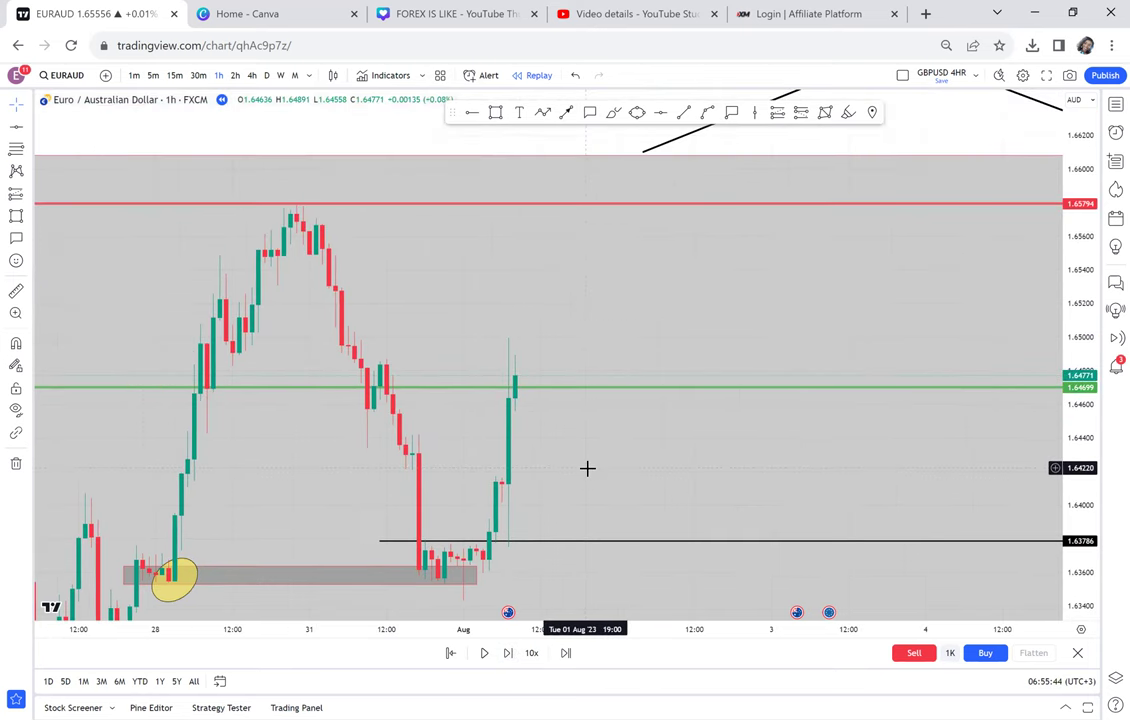
{"action": "left_click", "coordinate": [29, 197]}
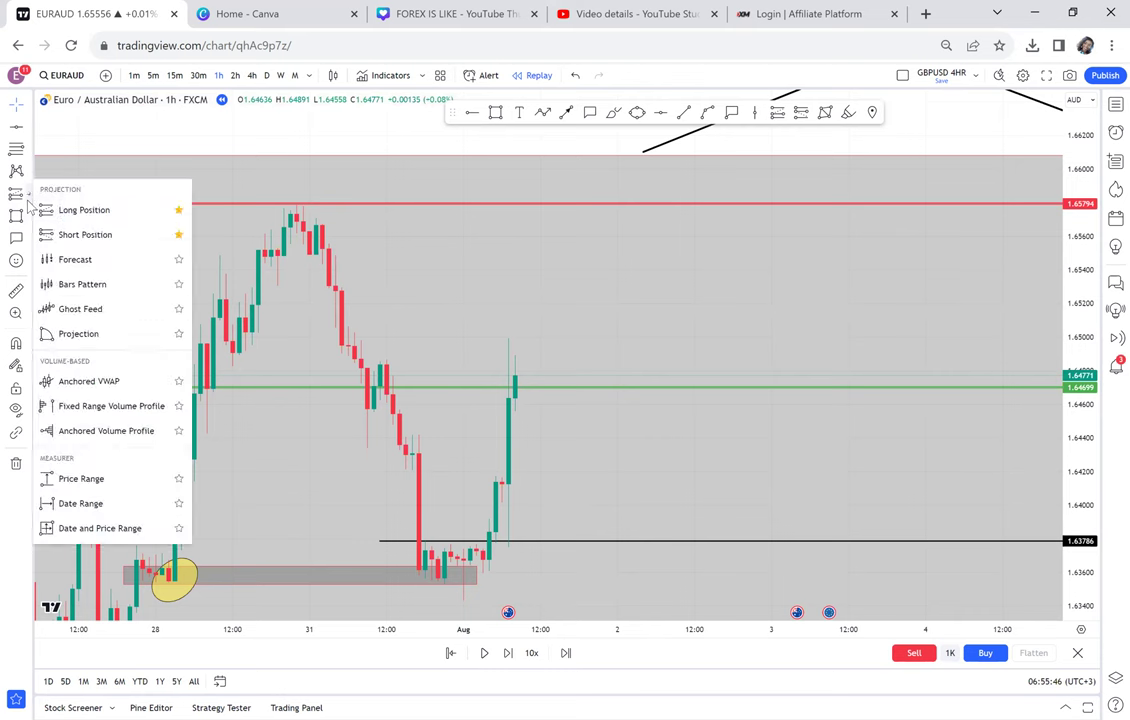
{"action": "left_click", "coordinate": [80, 211]}
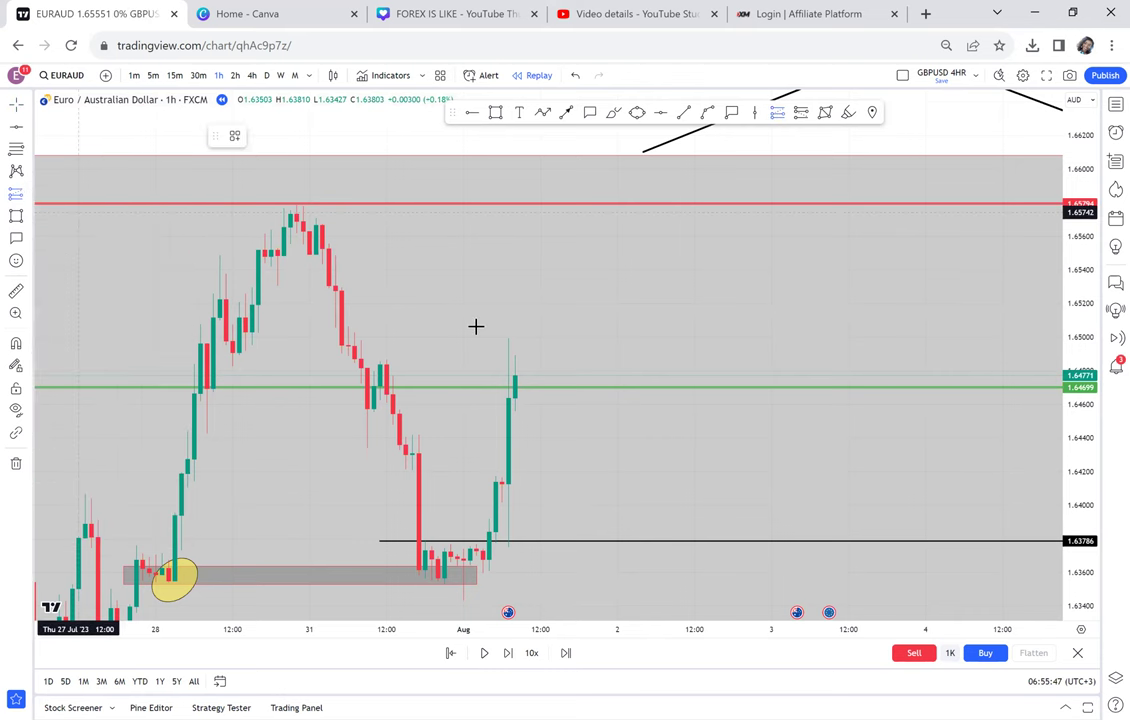
{"action": "left_click", "coordinate": [515, 372]}
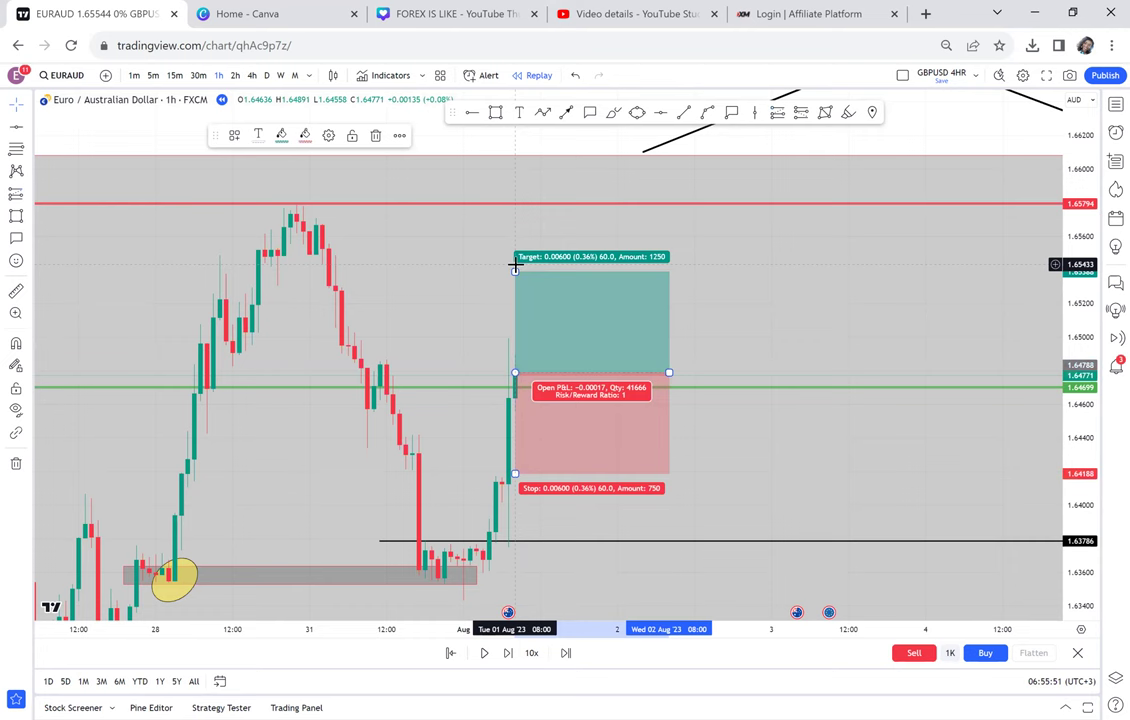
{"action": "left_click_drag", "start_coordinate": [515, 271], "coordinate": [534, 206]}
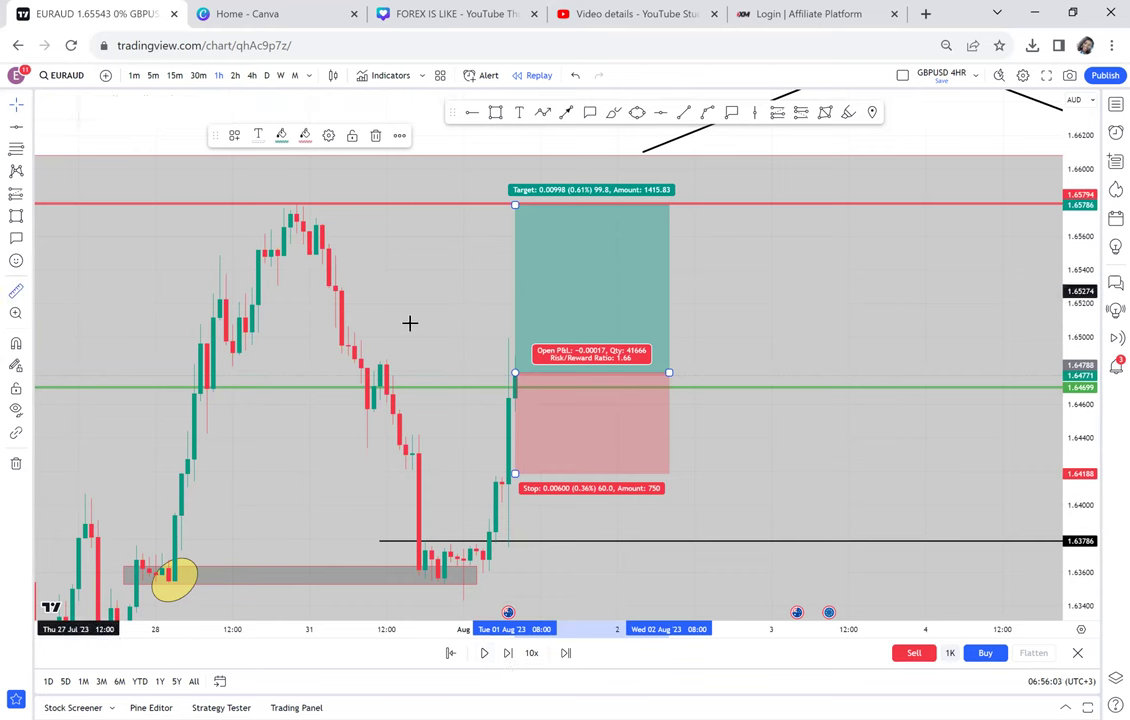
- Measure the price distance from the new long position's entry up to the red line
{"action": "left_click", "coordinate": [495, 370]}
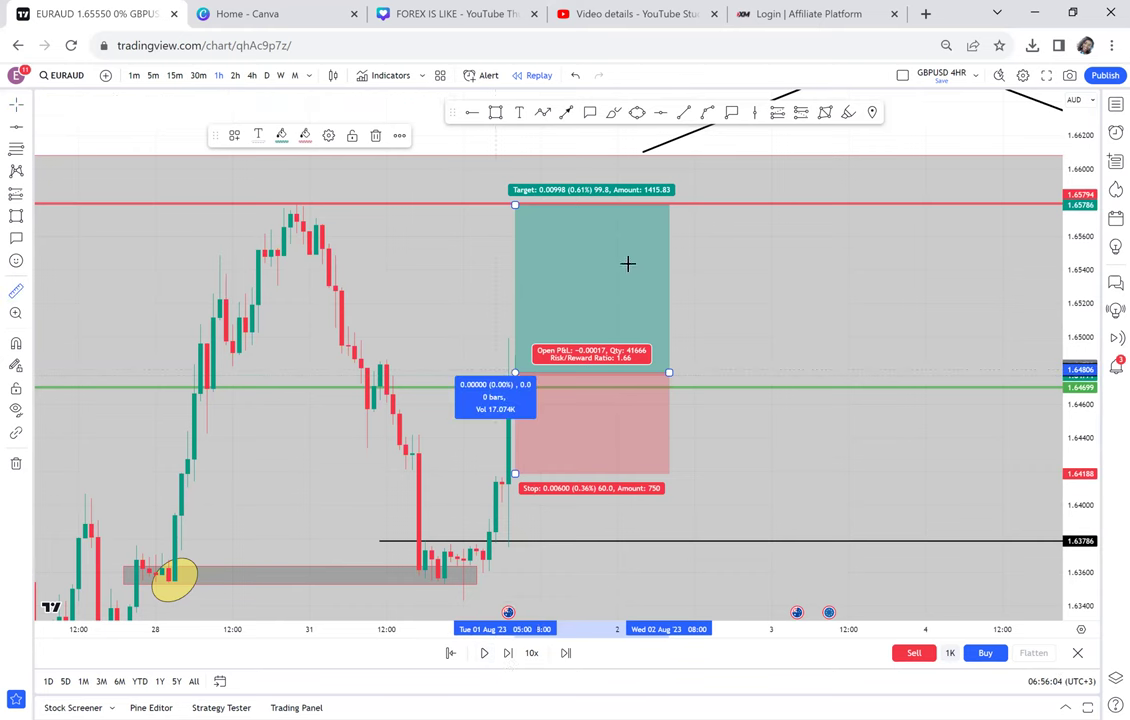
{"action": "left_click", "coordinate": [711, 211]}
{"action": "left_click", "coordinate": [711, 273]}
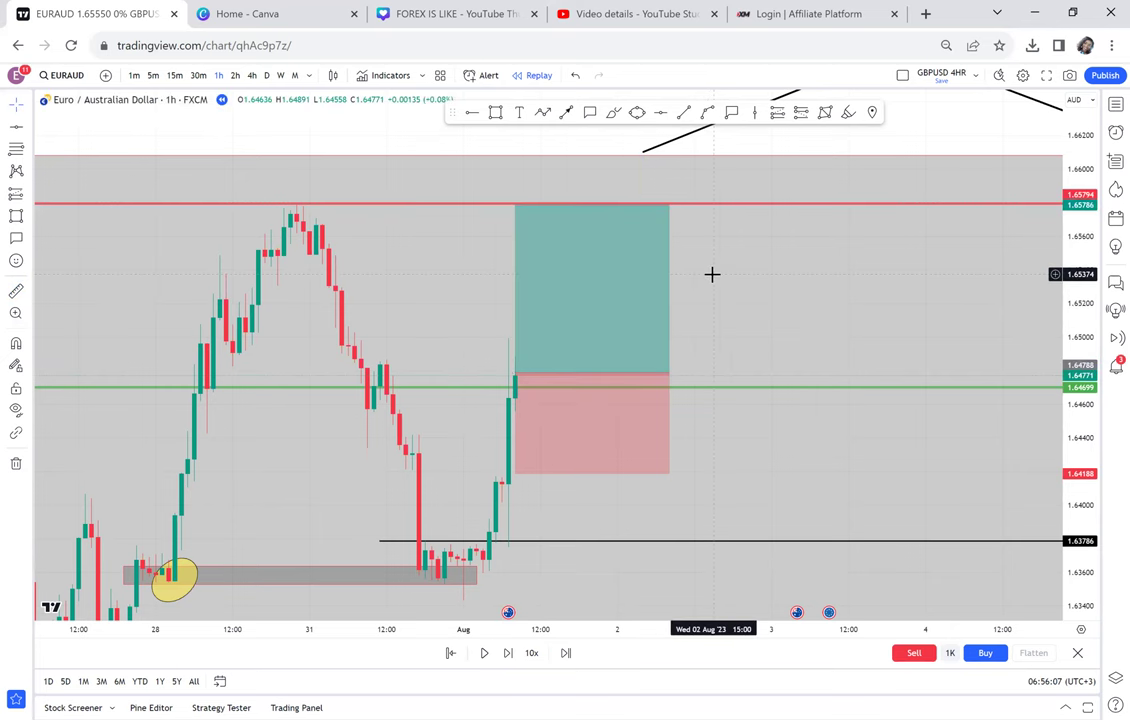
- Advance the bar replay until price passes the red line, and move the long position clear of the candles to start at 2 Aug 03:00
{"action": "left_click", "coordinate": [508, 655]}
{"action": "left_click", "coordinate": [508, 655]}
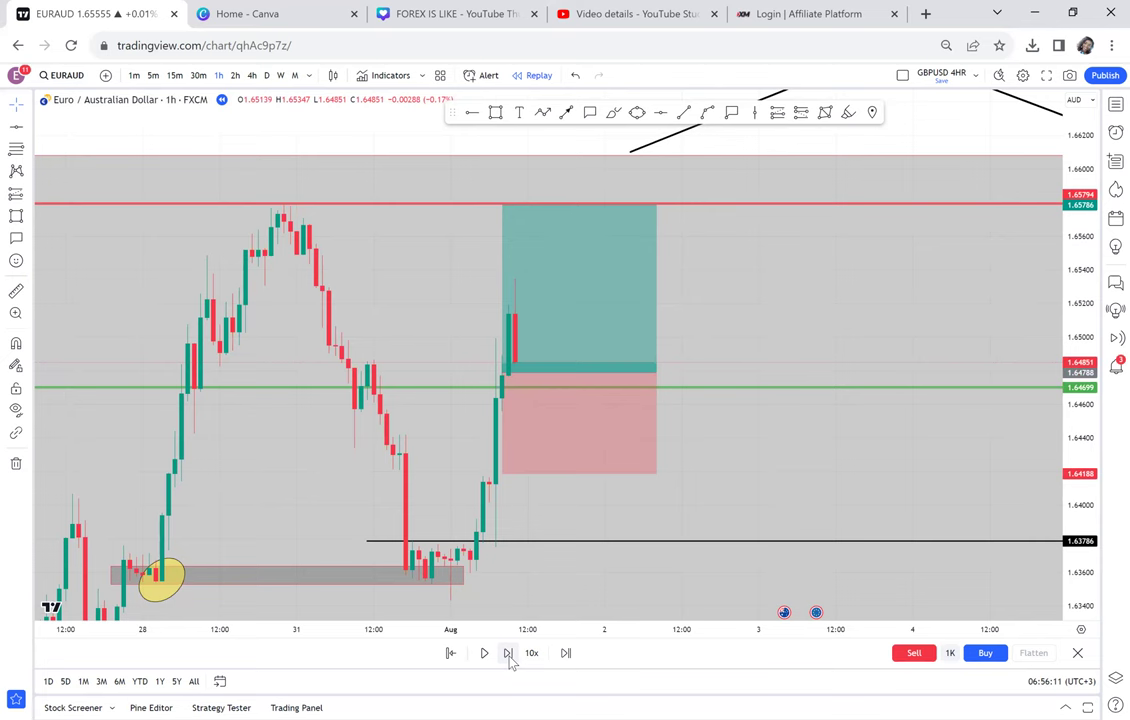
{"action": "left_click", "coordinate": [508, 655]}
{"action": "left_click", "coordinate": [508, 655]}
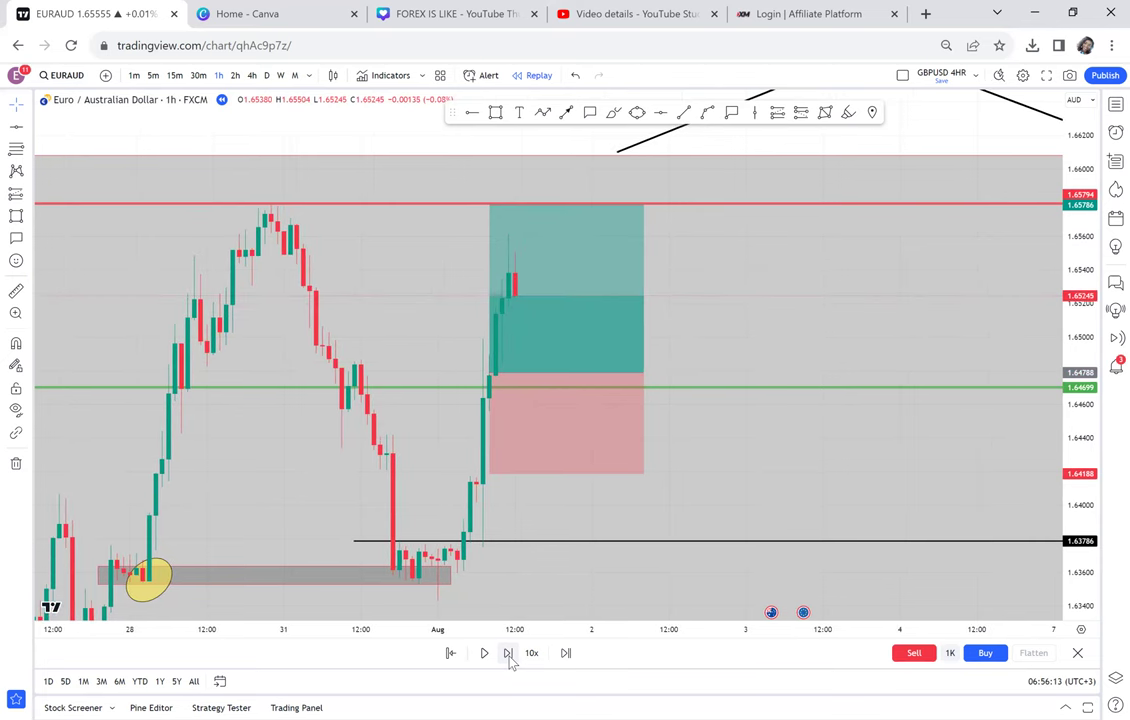
{"action": "left_click", "coordinate": [508, 654]}
{"action": "left_click", "coordinate": [508, 654]}
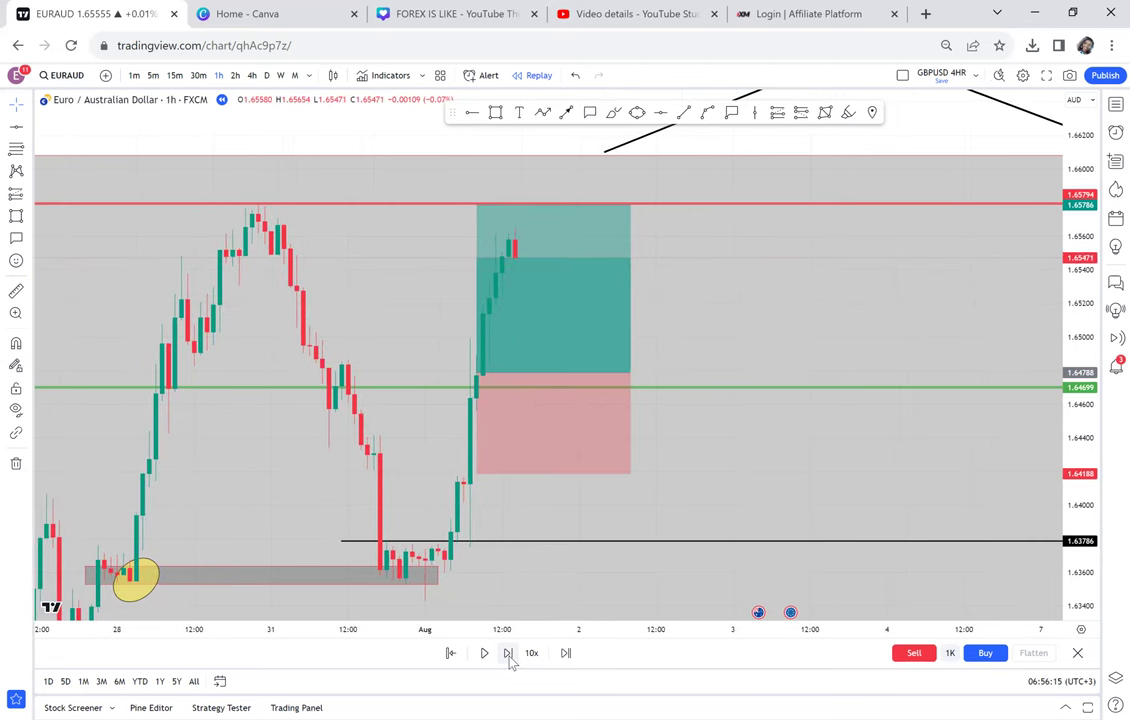
{"action": "double_click", "coordinate": [508, 653]}
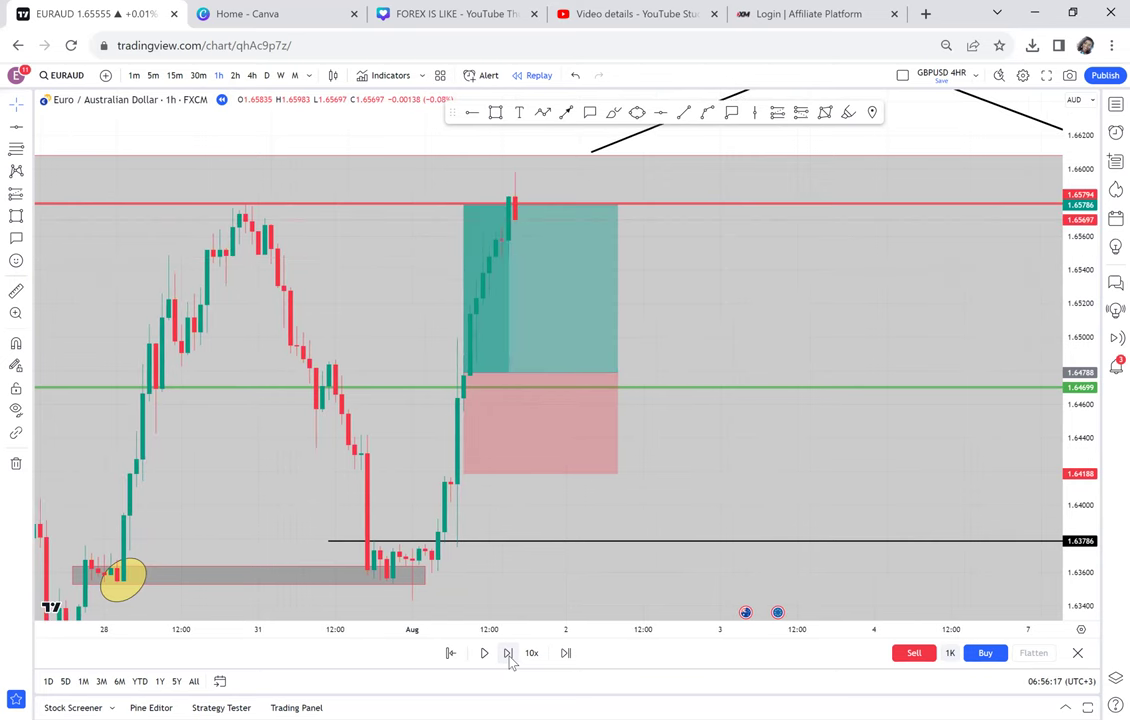
{"action": "left_click_drag", "start_coordinate": [578, 300], "coordinate": [686, 316]}
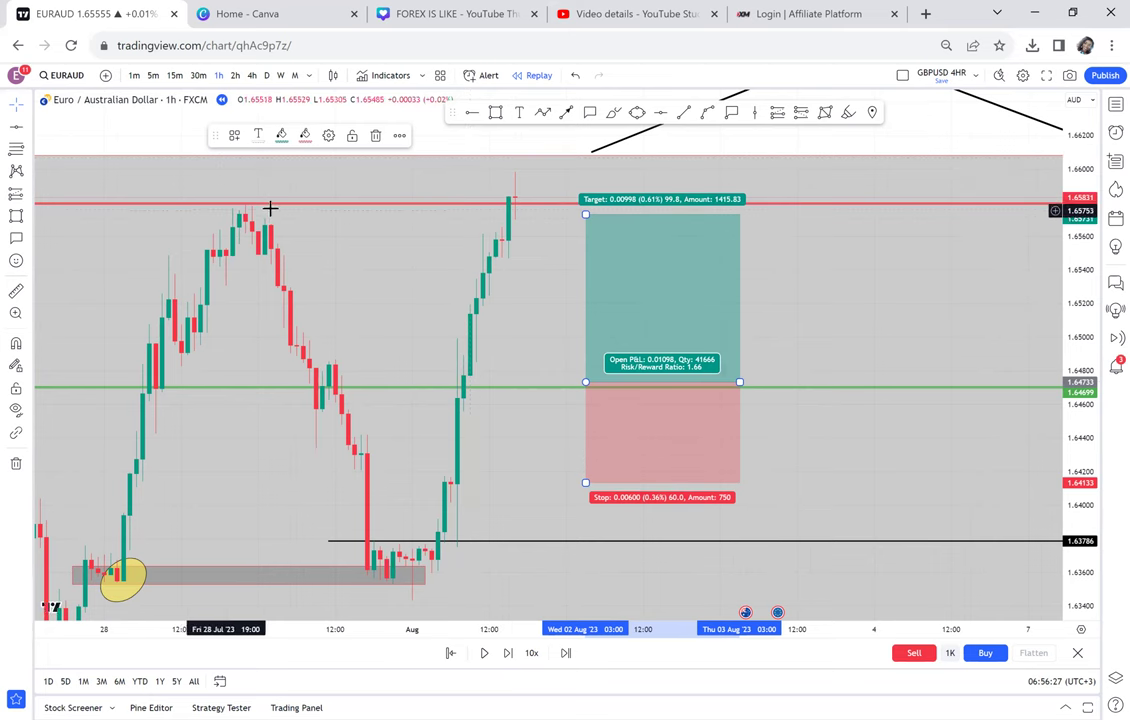
{"action": "left_click", "coordinate": [611, 174]}
- Turn off the Hours visibility of the large grey rectangle behind the candles to hide it on the 1-hour chart
{"action": "scroll", "coordinate": [611, 174], "scroll_direction": "down", "scroll_amount": 3}
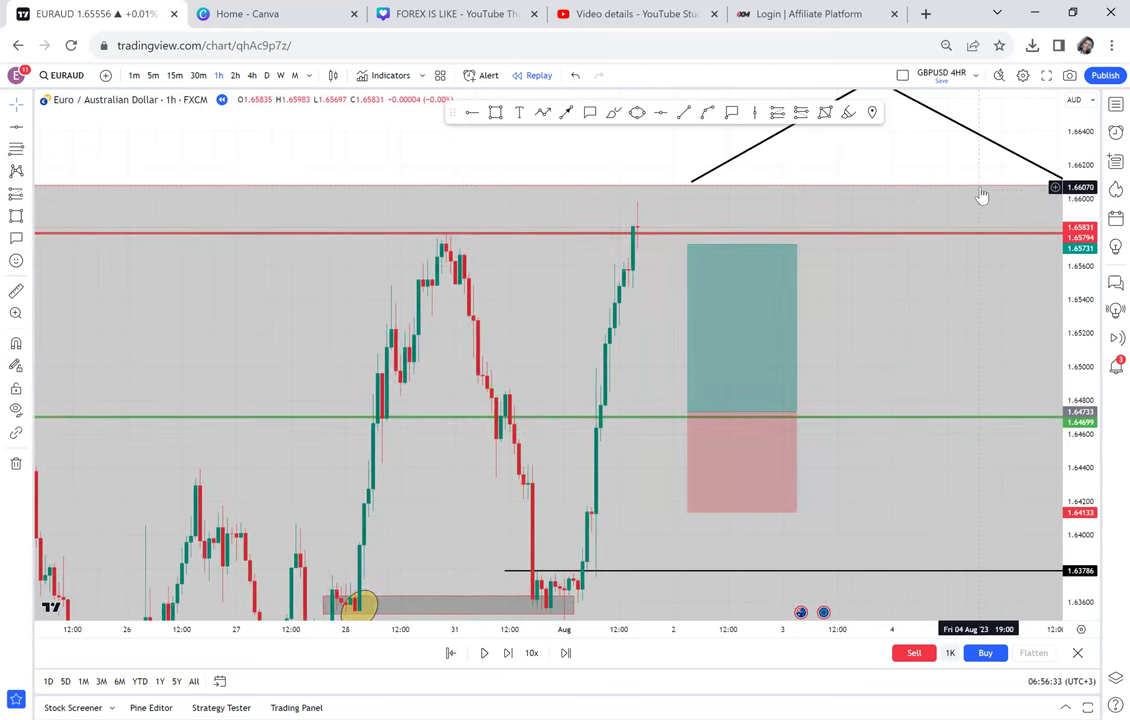
{"action": "left_click", "coordinate": [982, 196]}
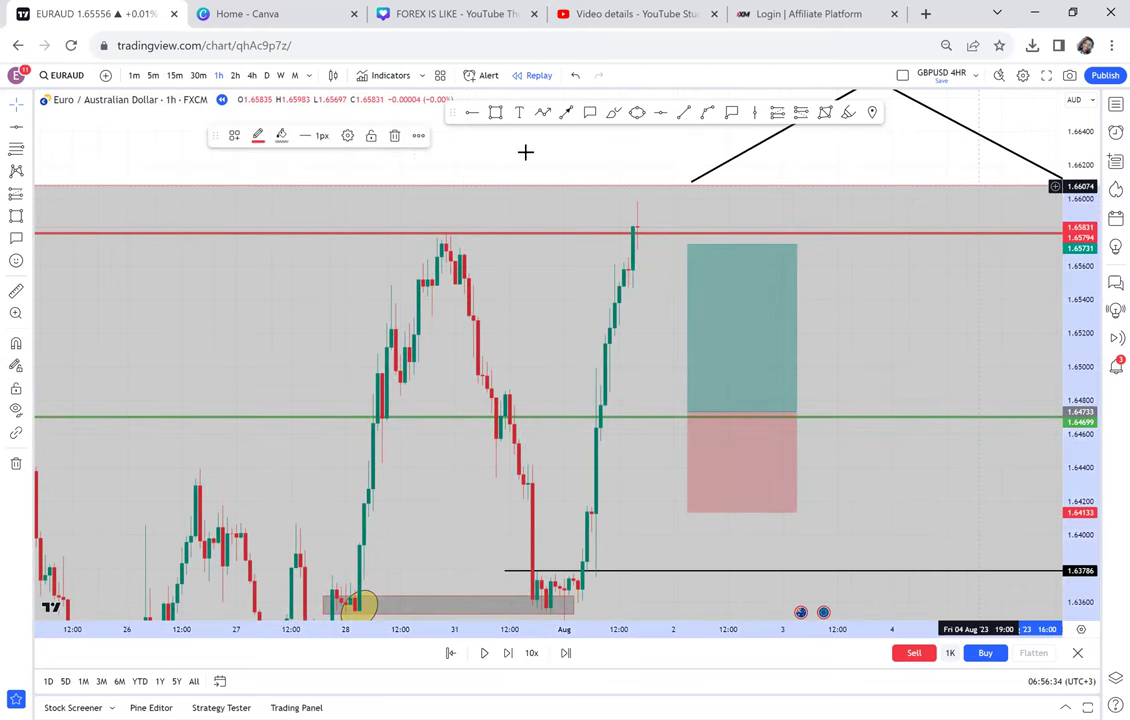
{"action": "left_click", "coordinate": [348, 136]}
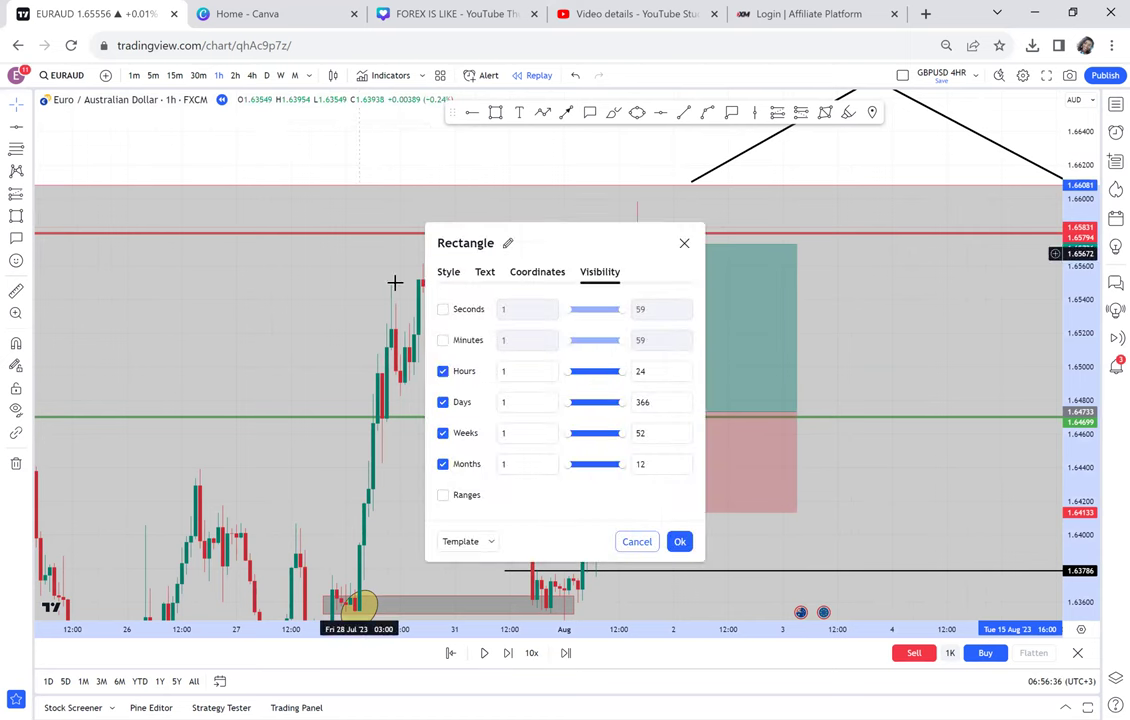
{"action": "left_click", "coordinate": [443, 372]}
{"action": "left_click", "coordinate": [338, 200]}
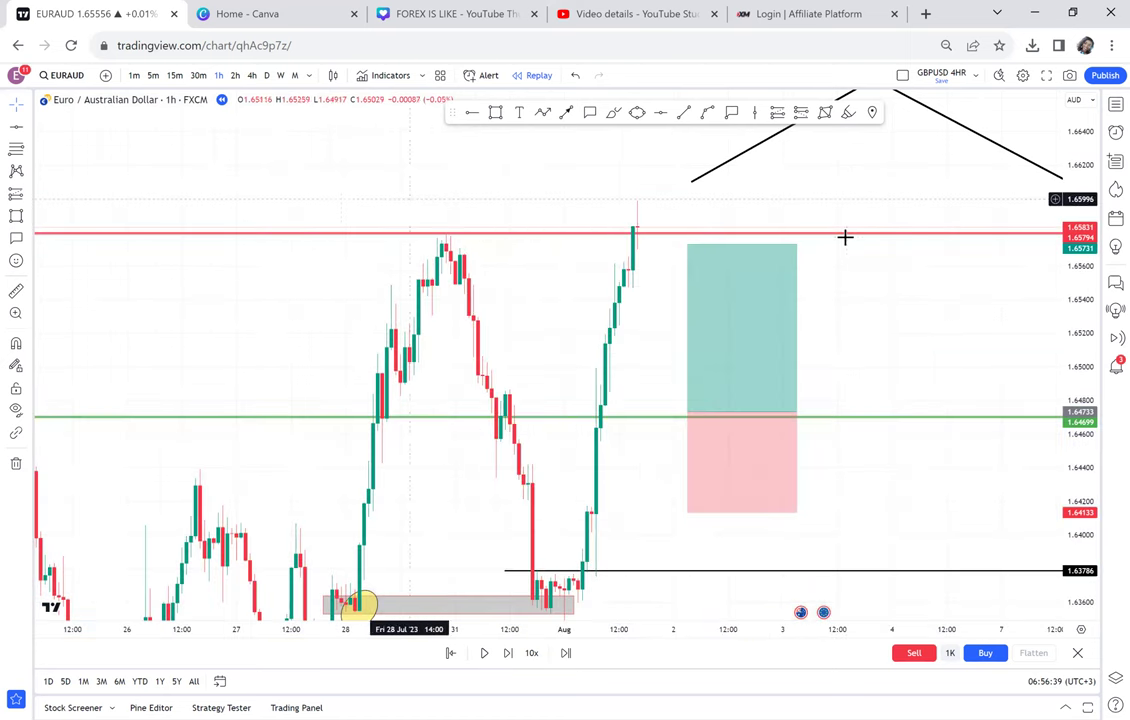
- Draw a tall rectangle from about 1.6352 to 1.6582 over the range's height, and move it up to sit on the 1.6579 red line
{"action": "scroll", "coordinate": [1057, 468], "scroll_direction": "down", "scroll_amount": 3}
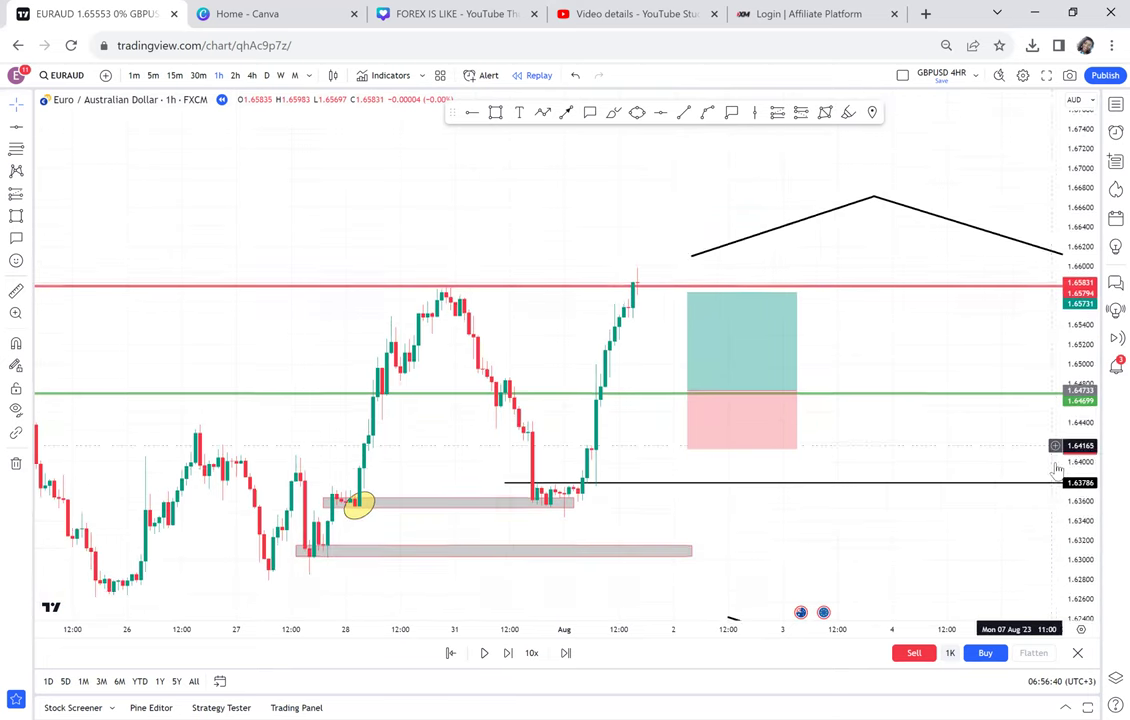
{"action": "scroll", "coordinate": [1057, 468], "scroll_direction": "down", "scroll_amount": 1}
{"action": "left_click", "coordinate": [497, 114]}
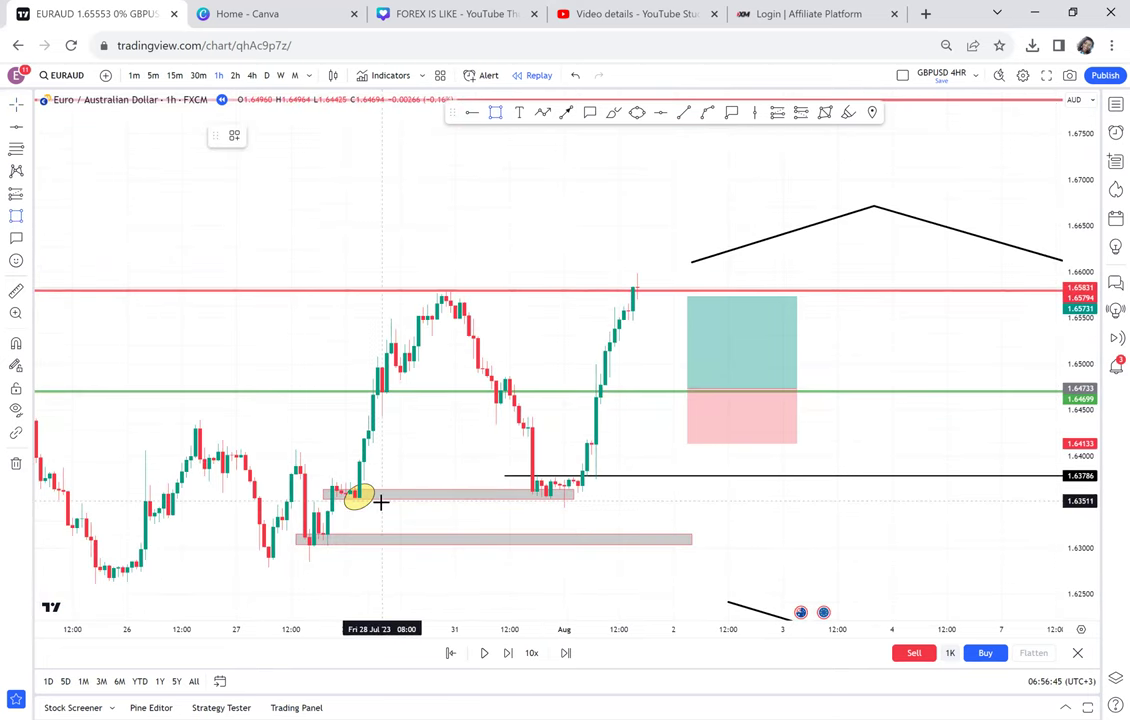
{"action": "left_click_drag", "start_coordinate": [396, 500], "coordinate": [469, 289]}
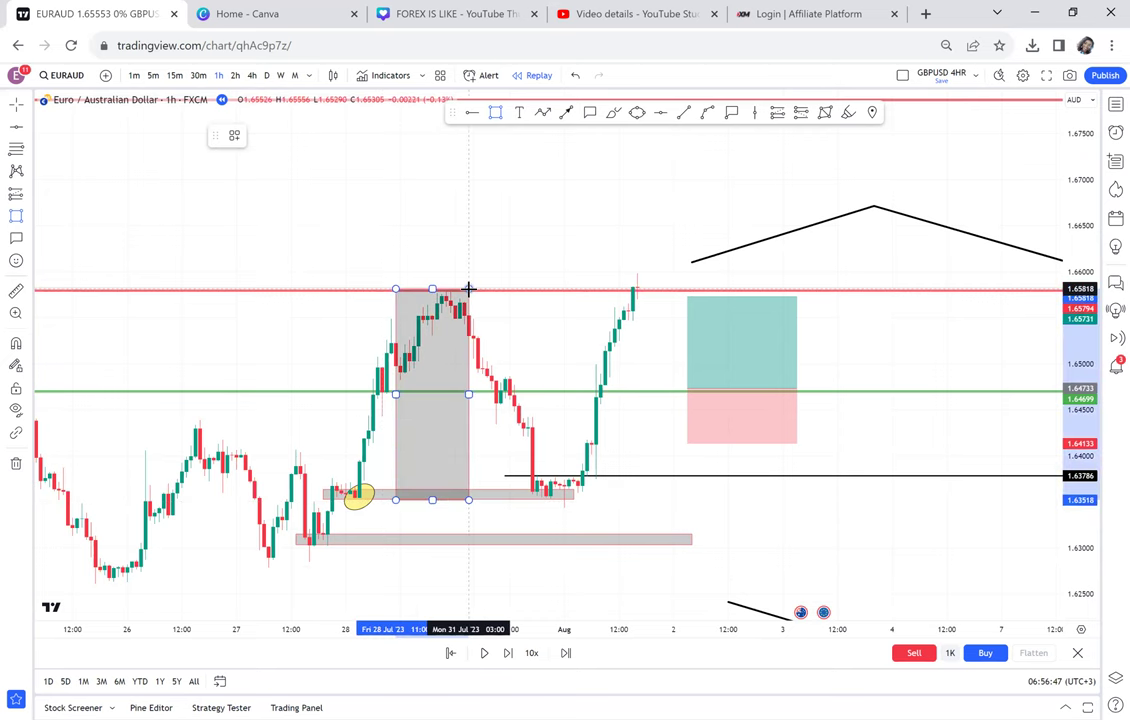
{"action": "left_click_drag", "start_coordinate": [470, 355], "coordinate": [490, 168]}
{"action": "left_click", "coordinate": [580, 262]}
{"action": "left_click_drag", "start_coordinate": [580, 262], "coordinate": [584, 327]}
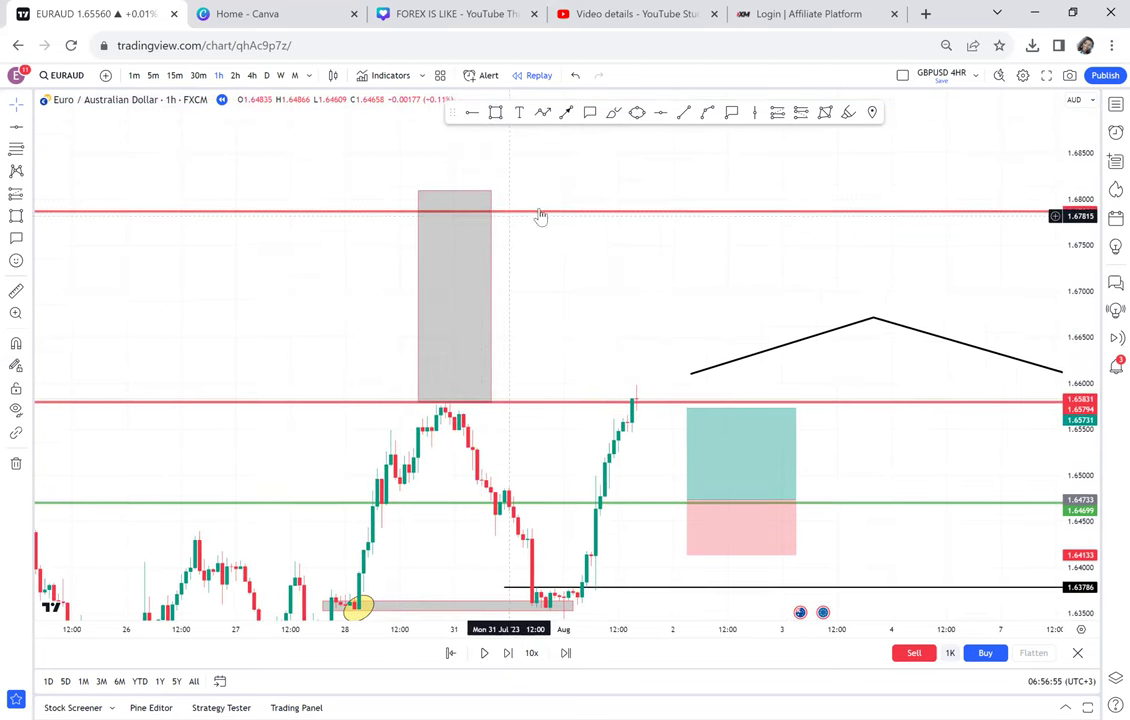
- Measure the price distance from the 1.6579 red line up to the top of the tall grey rectangle
{"action": "left_click", "coordinate": [18, 291]}
{"action": "left_click", "coordinate": [389, 401]}
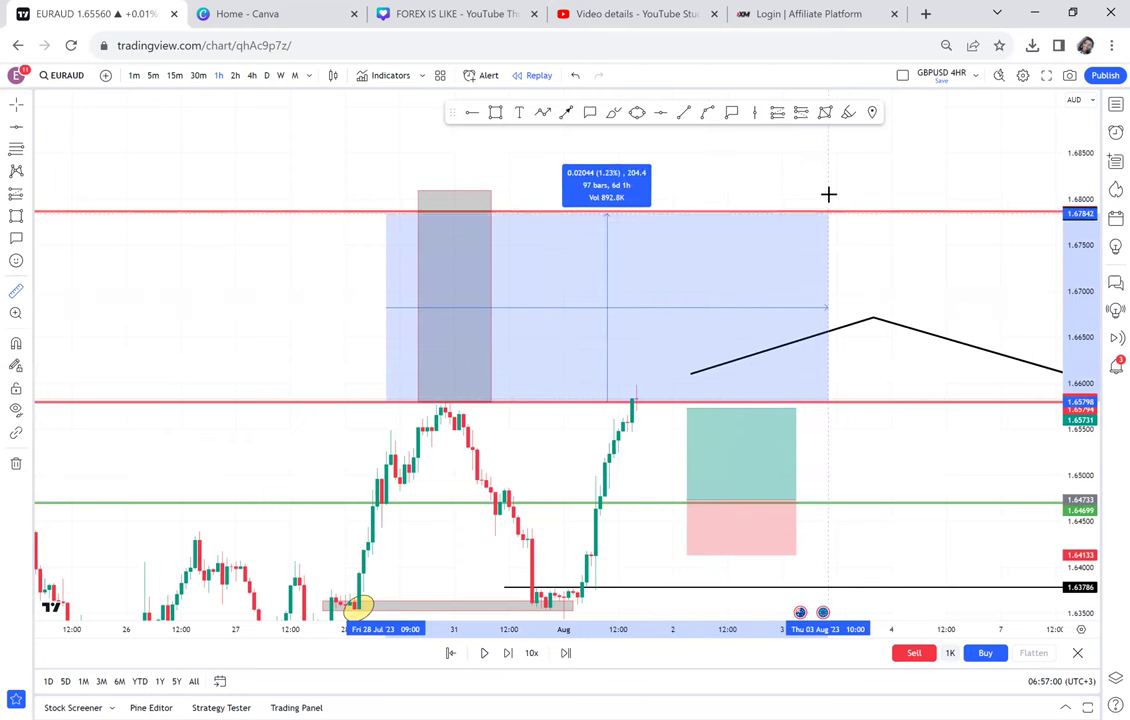
{"action": "left_click", "coordinate": [828, 192]}
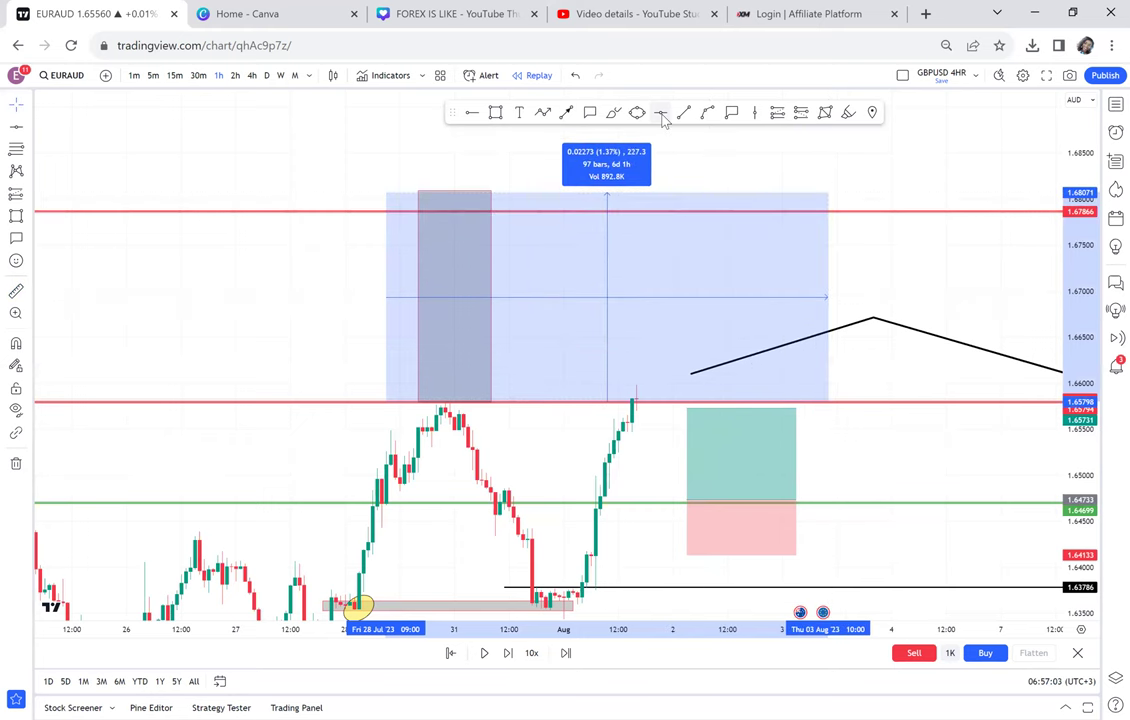
- Add a green horizontal line at about 1.6699 and place the long position's entry at about 1.6580 with its target at about 1.6697
{"action": "left_click", "coordinate": [546, 293]}
{"action": "left_click_drag", "start_coordinate": [724, 472], "coordinate": [680, 367]}
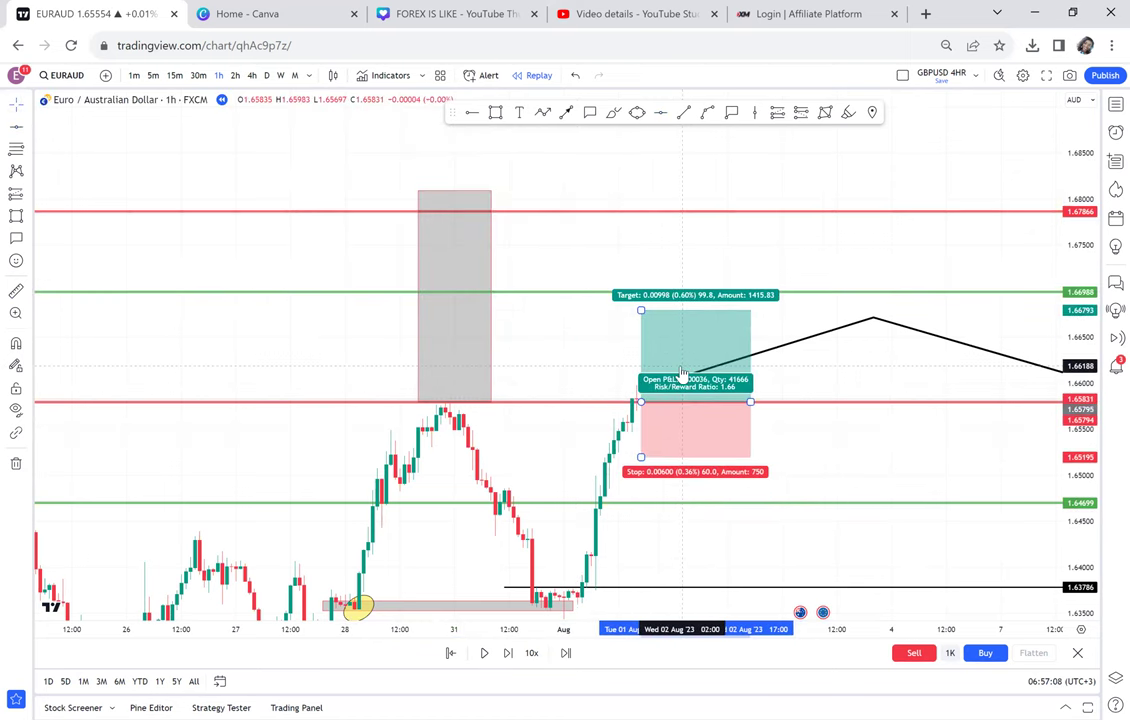
{"action": "left_click_drag", "start_coordinate": [636, 296], "coordinate": [641, 293]}
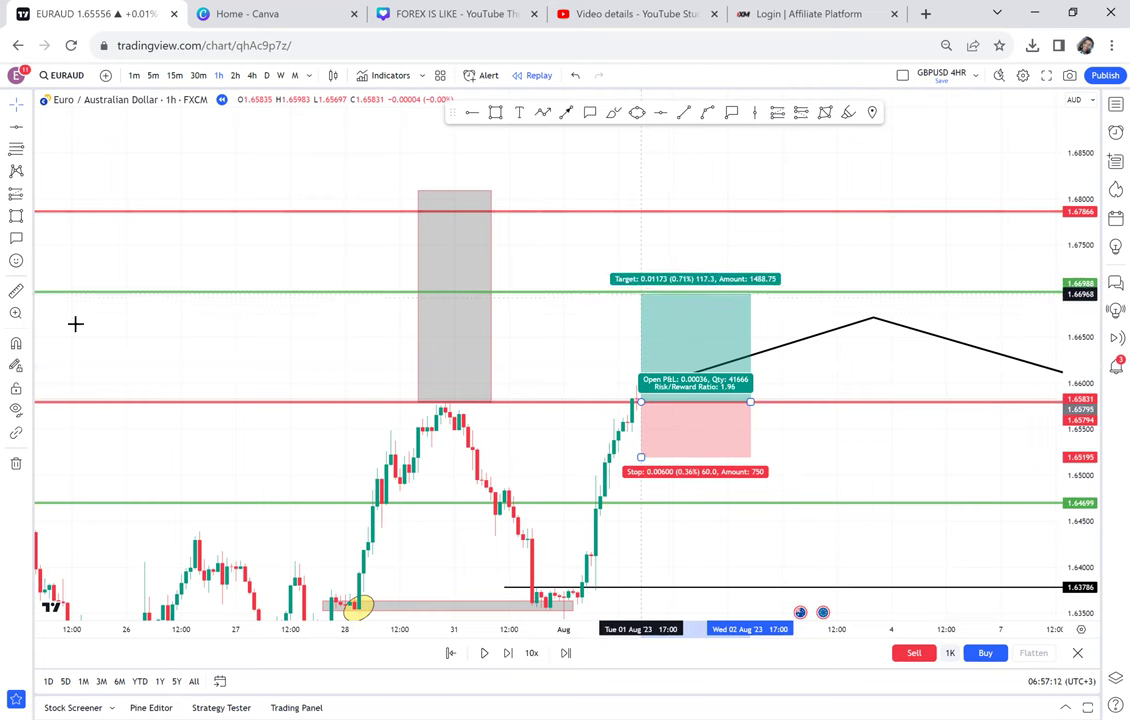
- Advance the bar replay until price passes the upper green line, and move the long position clear of the candles to start at 3 Aug 12:00
{"action": "left_click", "coordinate": [441, 605]}
{"action": "left_click", "coordinate": [505, 655]}
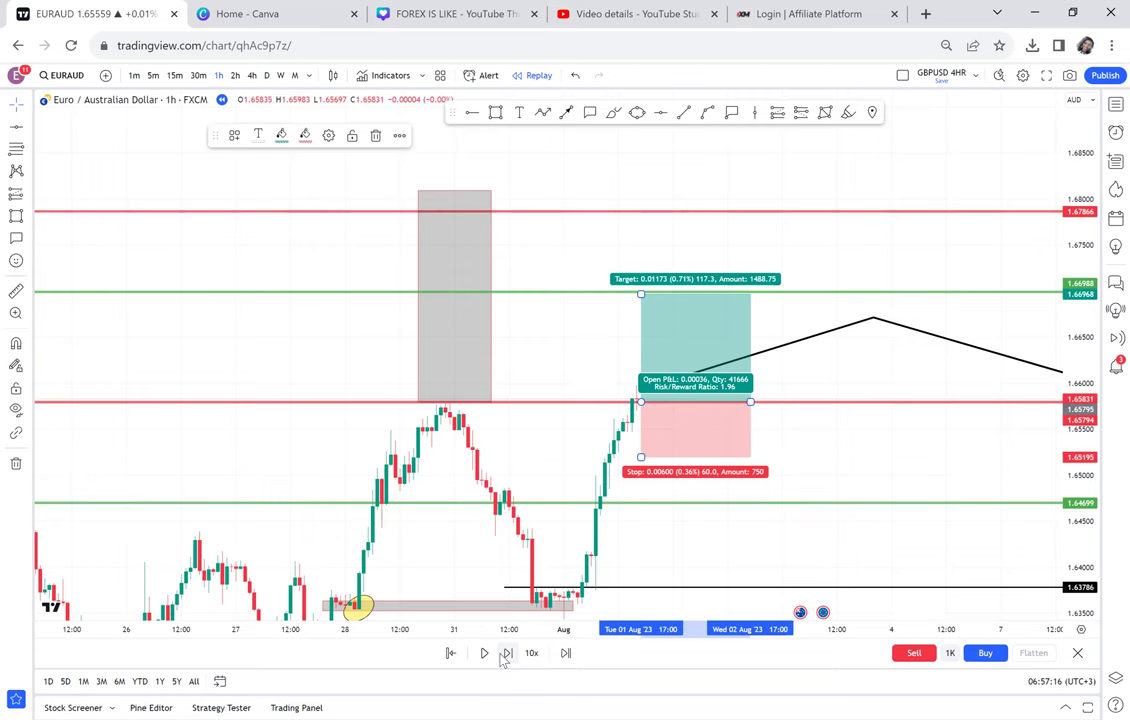
{"action": "left_click", "coordinate": [505, 655]}
{"action": "left_click", "coordinate": [505, 655]}
{"action": "left_click", "coordinate": [505, 655]}
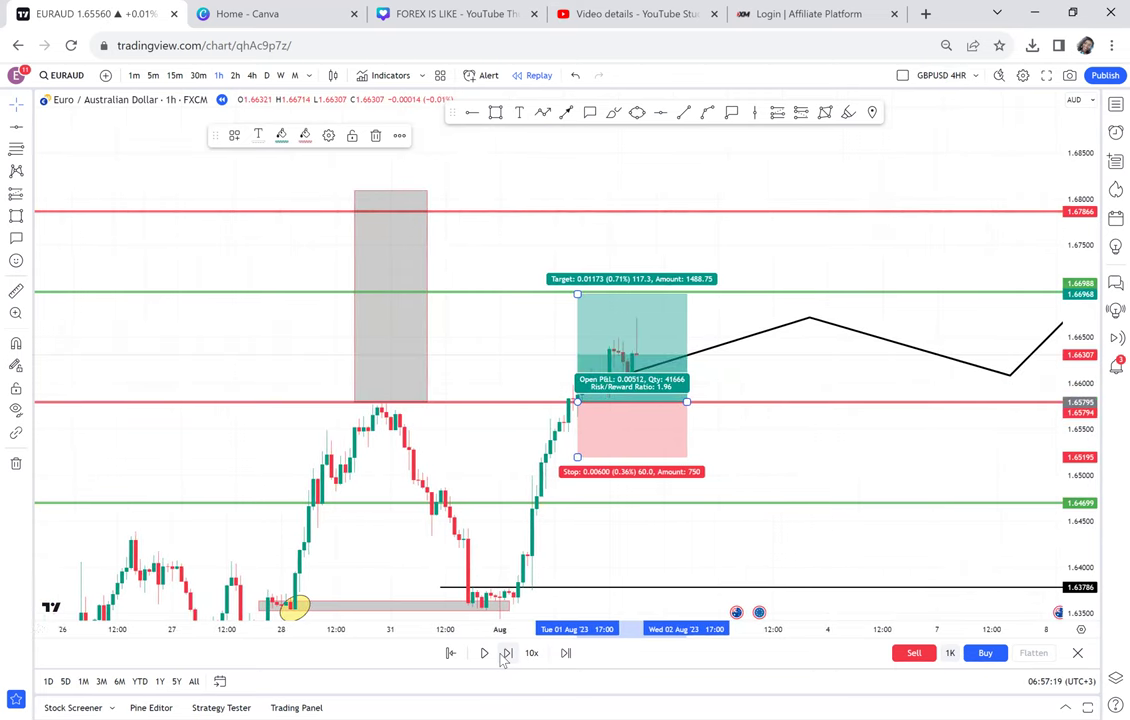
{"action": "left_click", "coordinate": [505, 655]}
{"action": "left_click", "coordinate": [505, 655]}
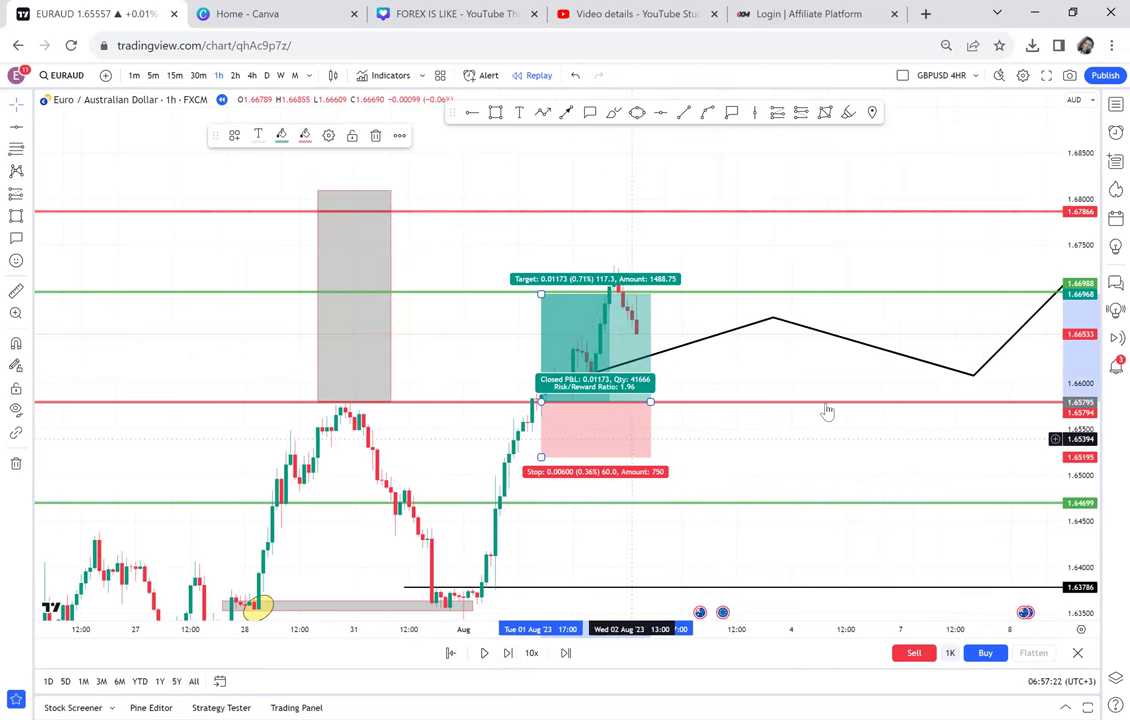
{"action": "key", "text": "ctrl+z"}
- Measure the rise from just above the black line at about 1.6390 up to the upper green line, and clear the measurement
{"action": "left_click", "coordinate": [16, 291]}
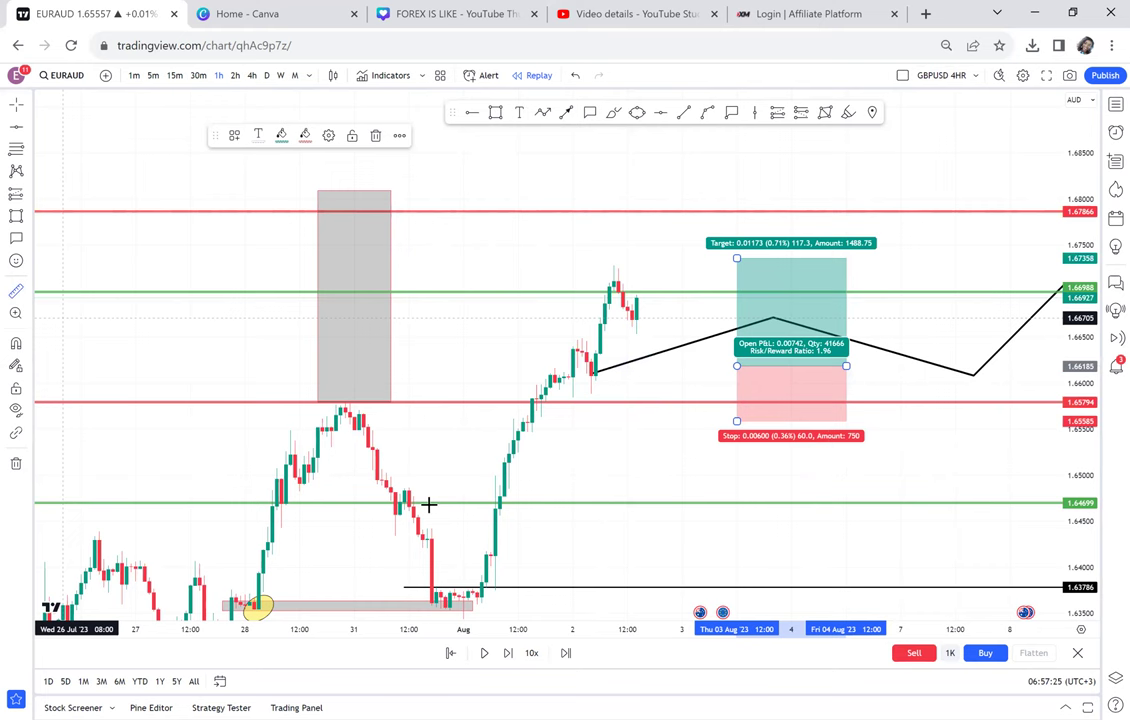
{"action": "left_click", "coordinate": [482, 593]}
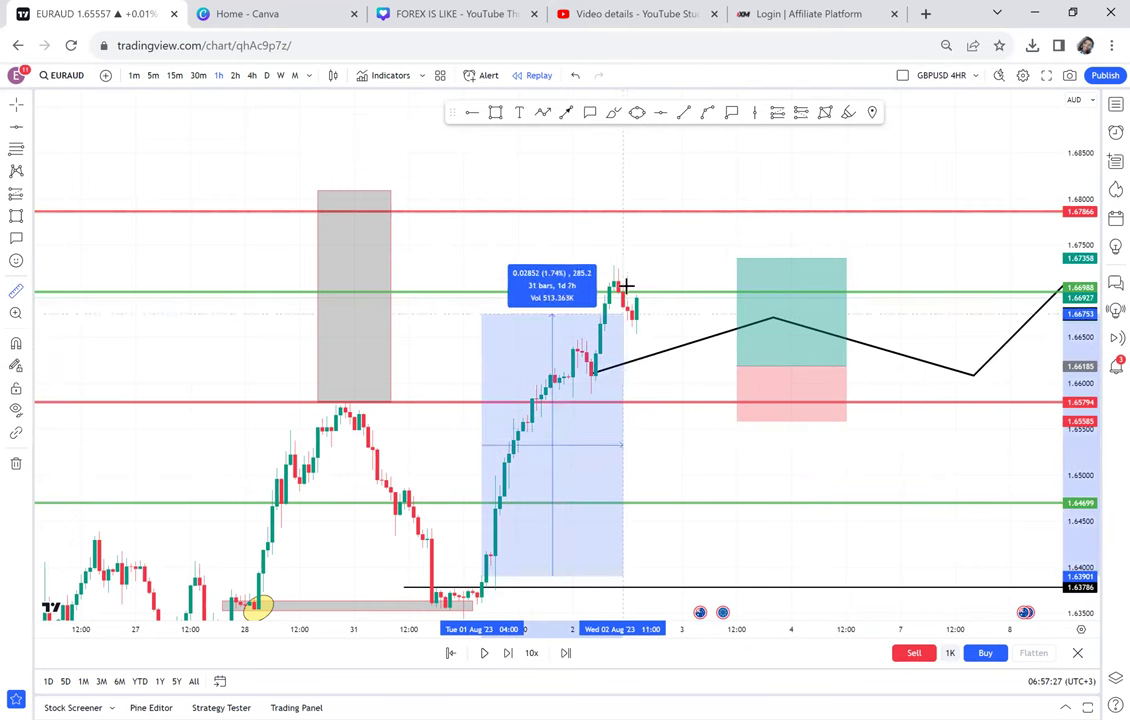
{"action": "left_click", "coordinate": [628, 290]}
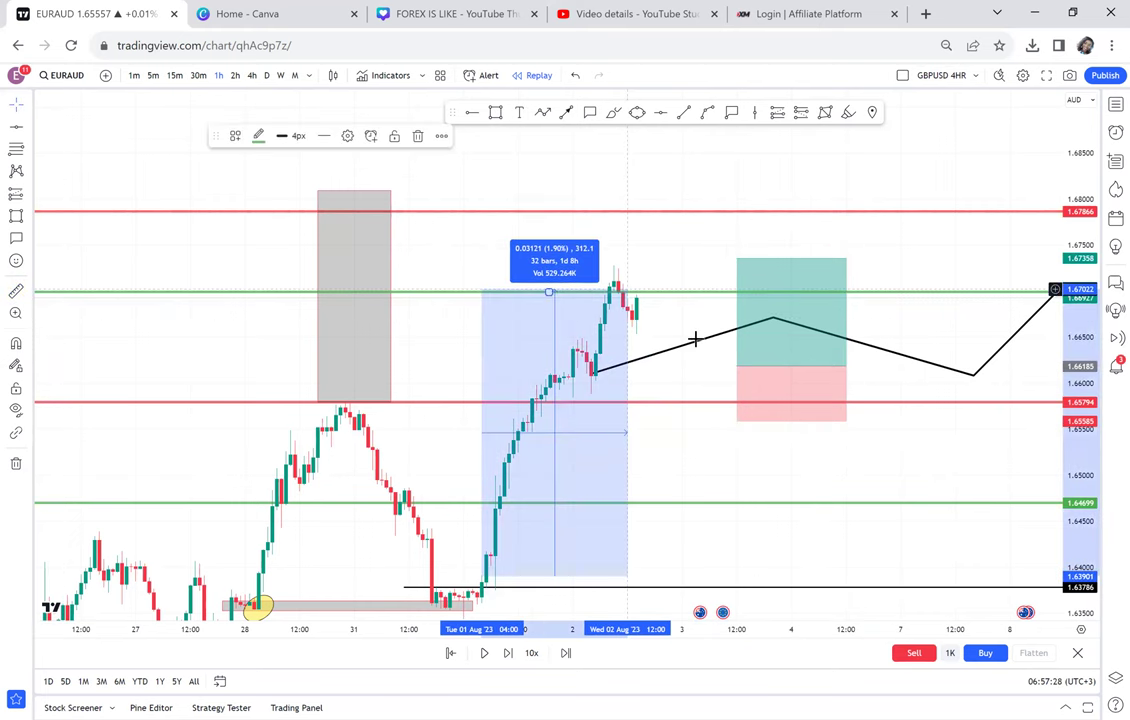
{"action": "left_click", "coordinate": [695, 338]}
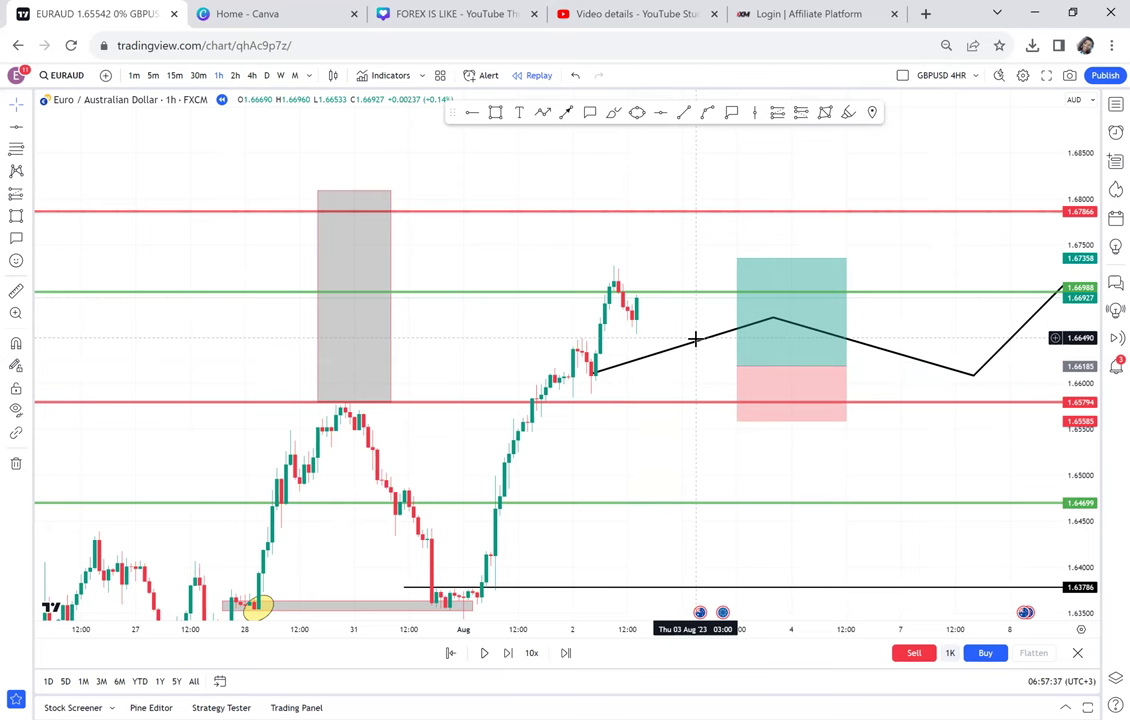
- On the 4-hour timeframe, draw a rectangle over the sideways range from 7 Jul 12:00 to 8 Aug 20:00, between about 1.6605 and 1.6266
{"action": "left_click", "coordinate": [253, 80]}
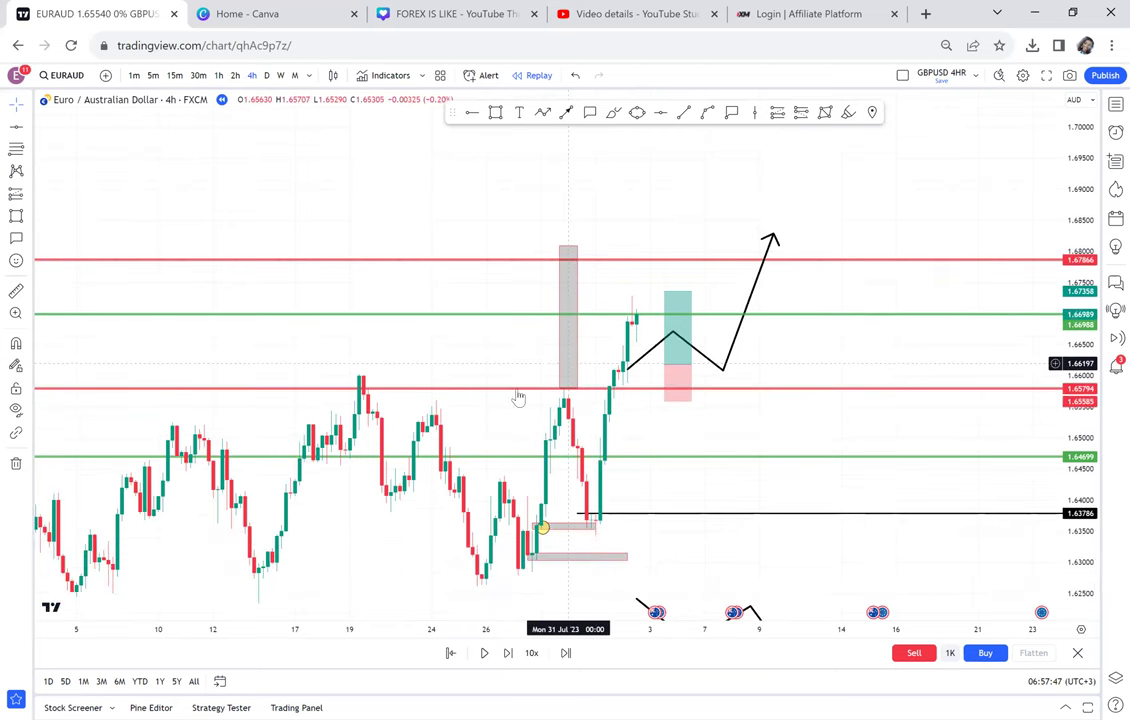
{"action": "left_click", "coordinate": [497, 113]}
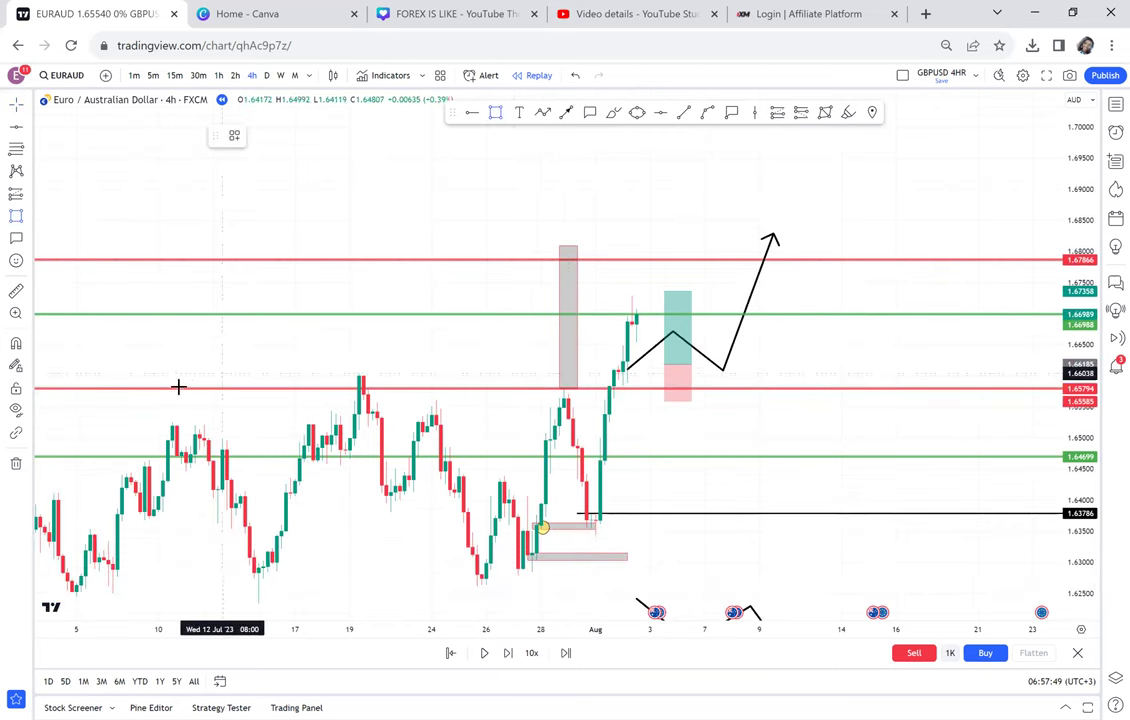
{"action": "left_click", "coordinate": [145, 372]}
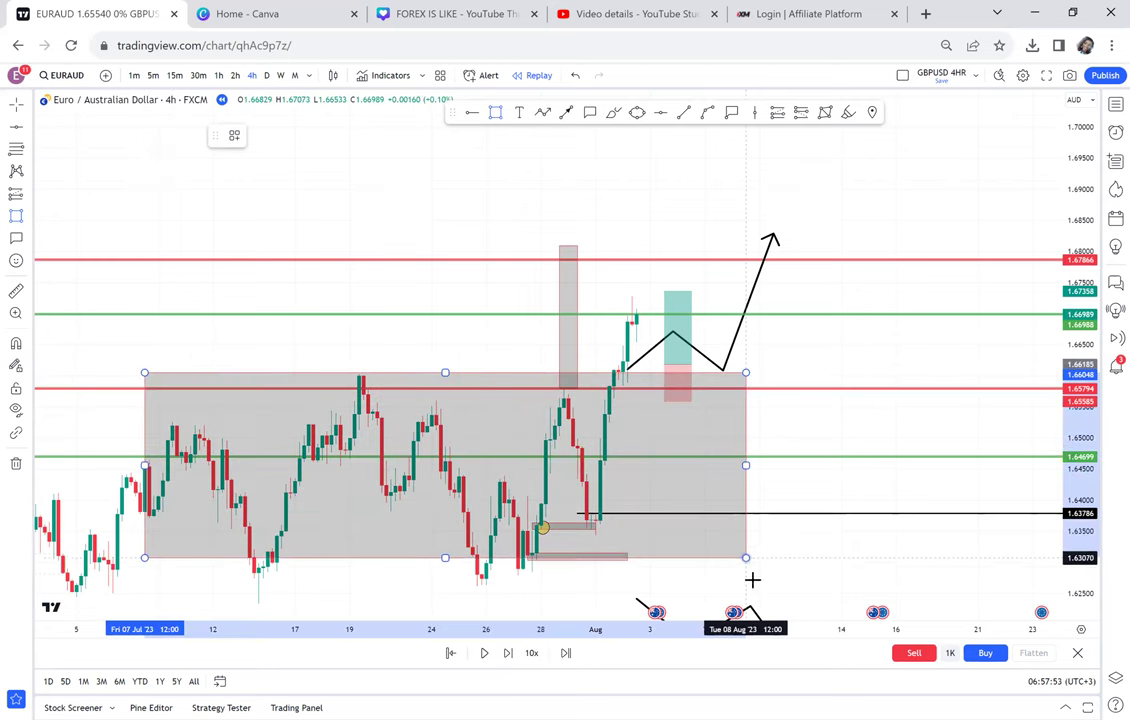
{"action": "left_click", "coordinate": [755, 583]}
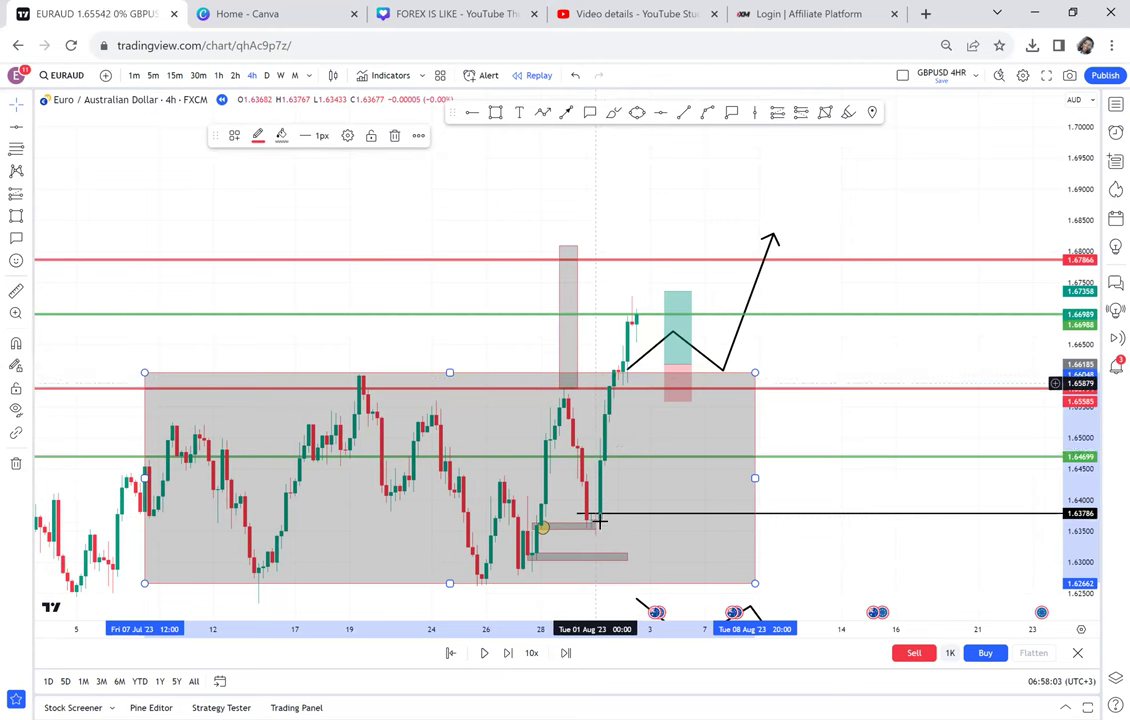
- Examine the large range rectangle and the small grey zones on the 4-hour chart, compare them with the daily chart, and return to 4 hours
{"action": "left_click_drag", "start_coordinate": [825, 361], "coordinate": [822, 288]}
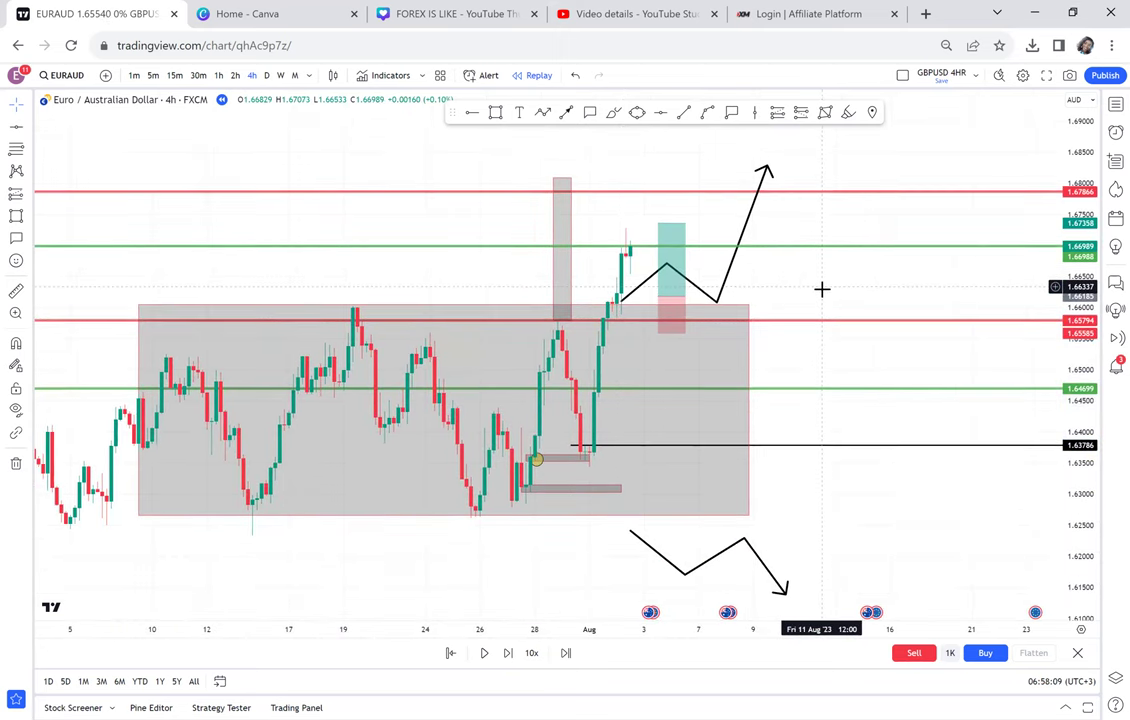
{"action": "left_click", "coordinate": [586, 460]}
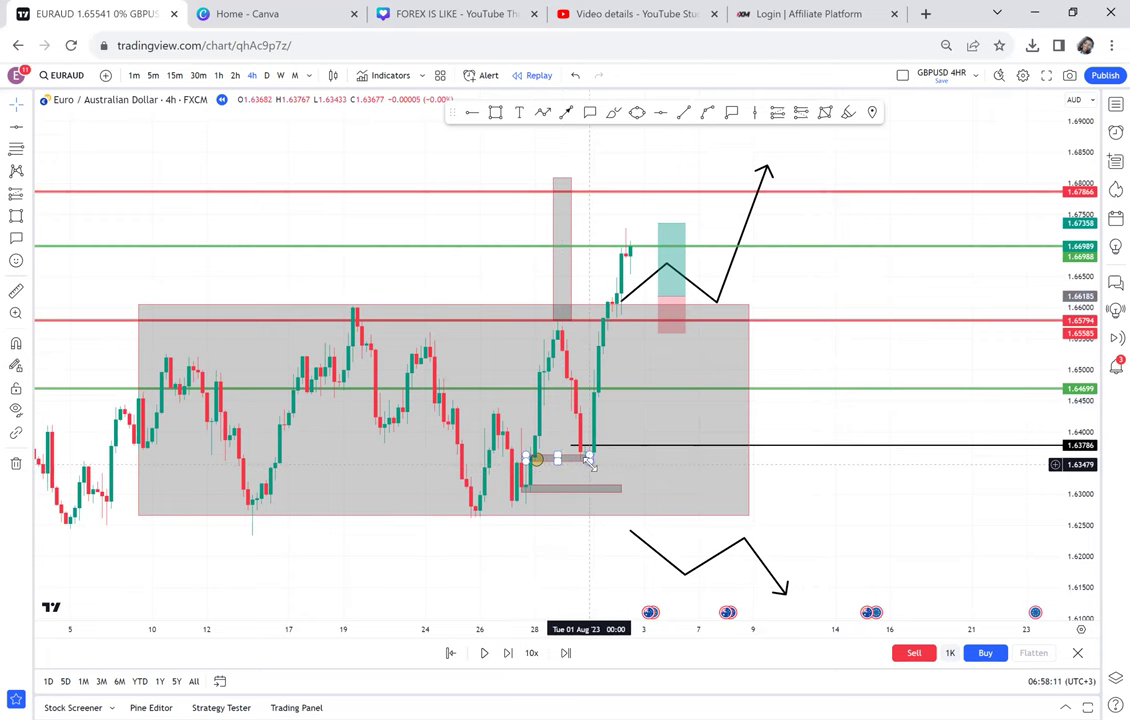
{"action": "scroll", "coordinate": [585, 460], "scroll_direction": "up", "scroll_amount": 3}
{"action": "left_click", "coordinate": [512, 460]}
{"action": "left_click", "coordinate": [512, 460]}
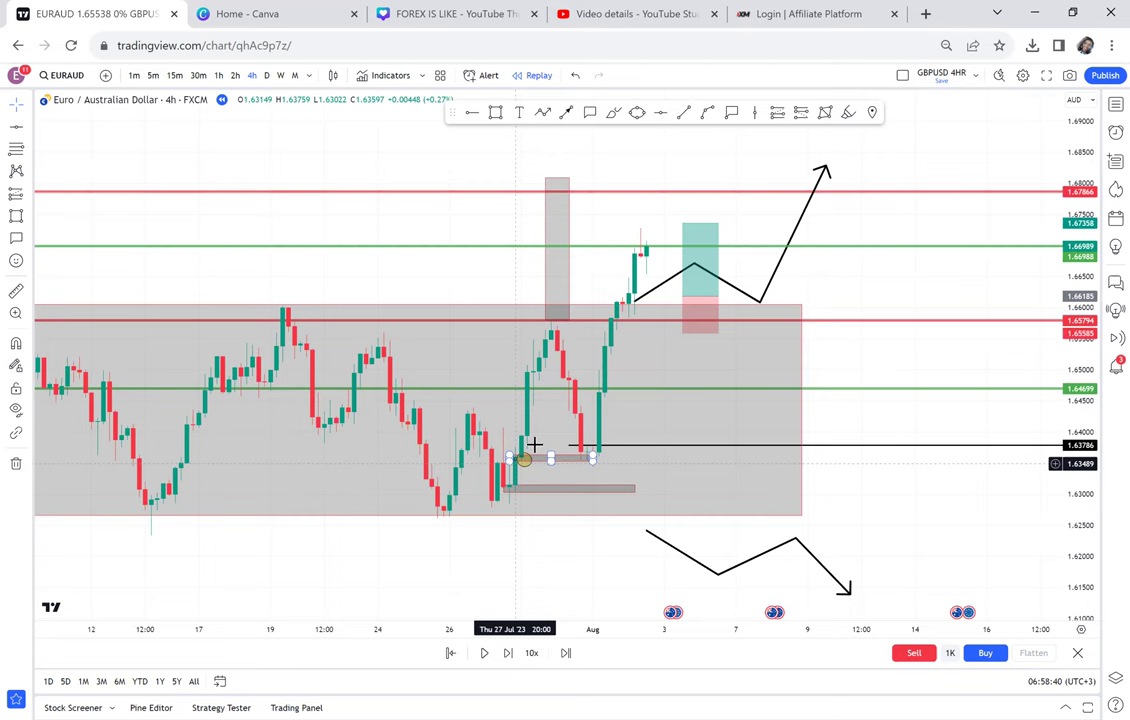
{"action": "left_click", "coordinate": [302, 378]}
{"action": "left_click_drag", "start_coordinate": [420, 214], "coordinate": [420, 289]}
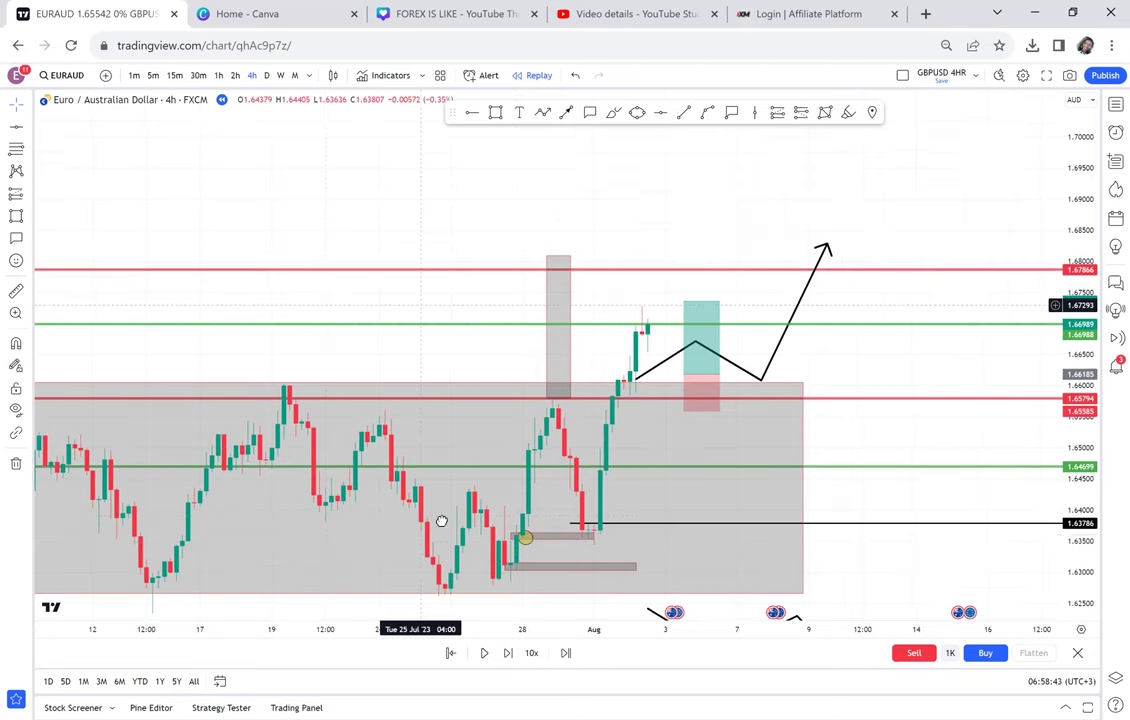
{"action": "left_click_drag", "start_coordinate": [582, 270], "coordinate": [723, 234]}
{"action": "left_click_drag", "start_coordinate": [359, 190], "coordinate": [244, 183]}
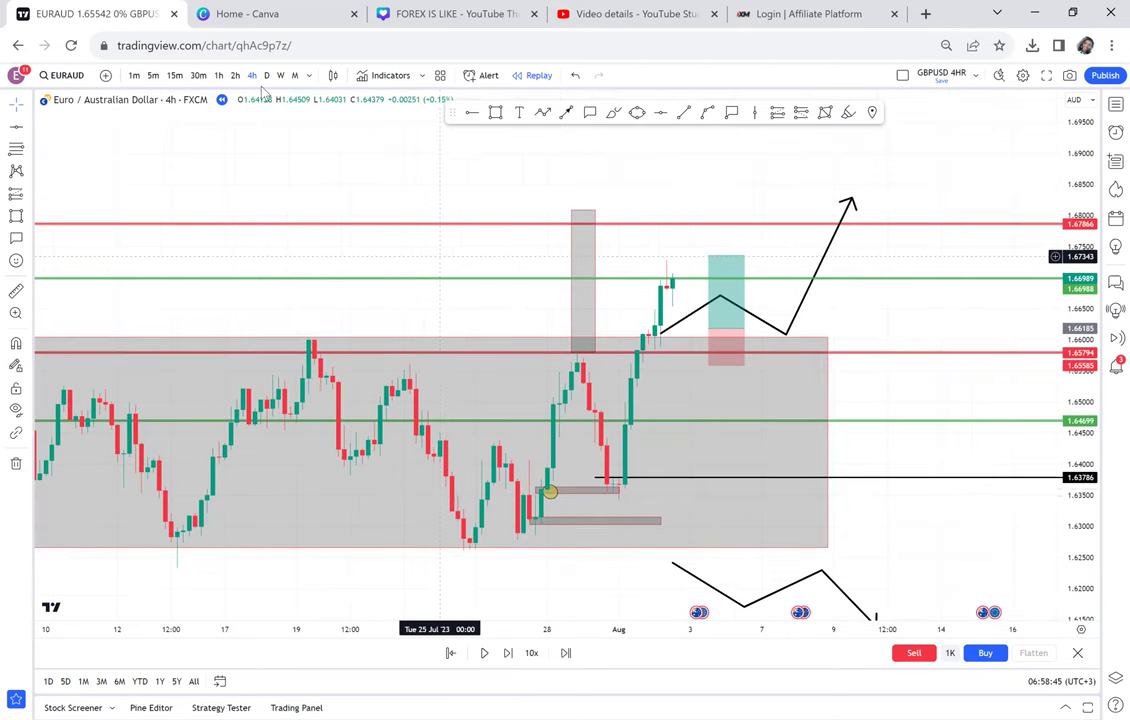
{"action": "left_click", "coordinate": [266, 76]}
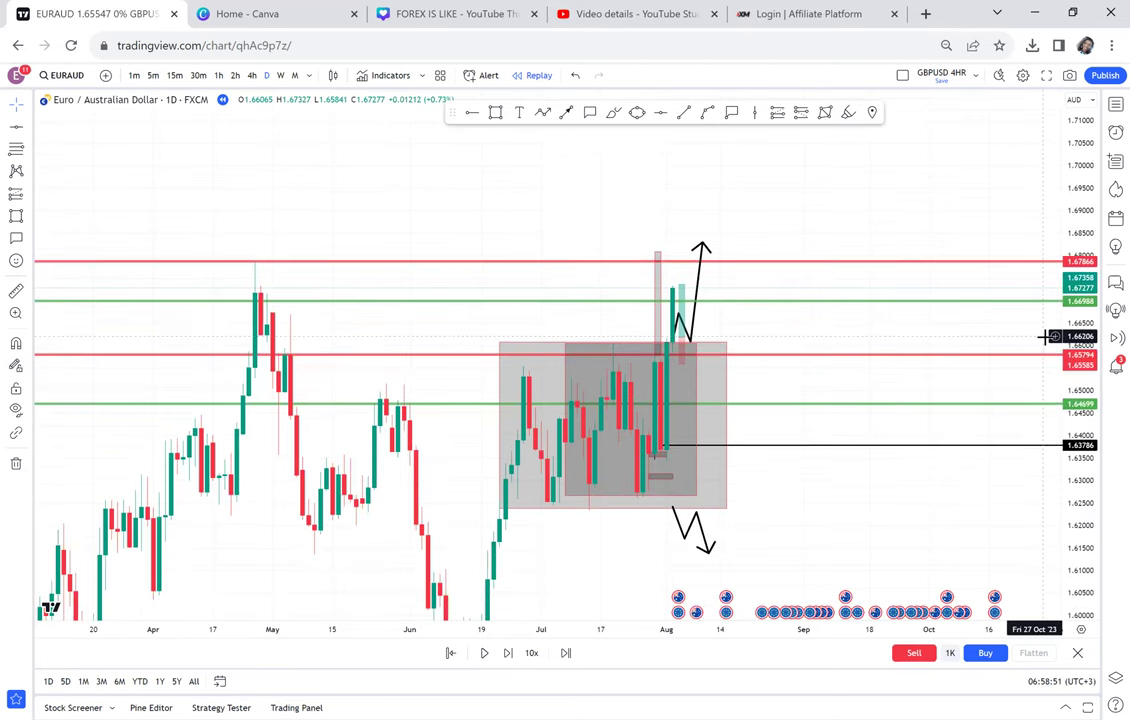
{"action": "left_click", "coordinate": [251, 75]}
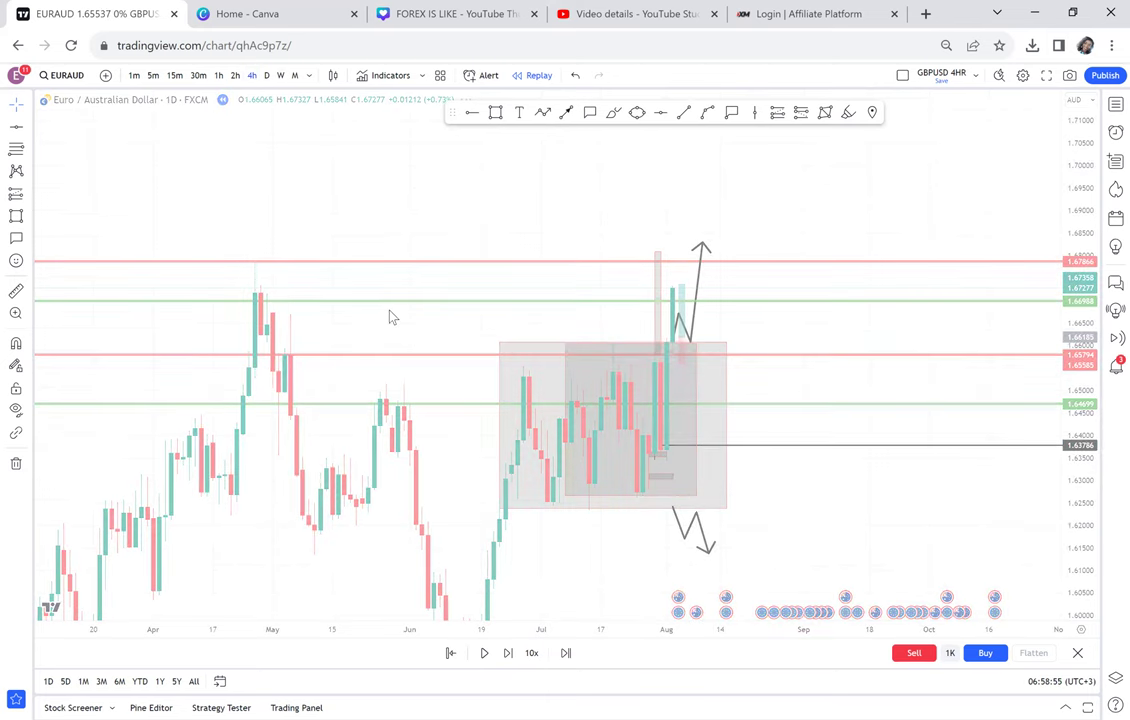